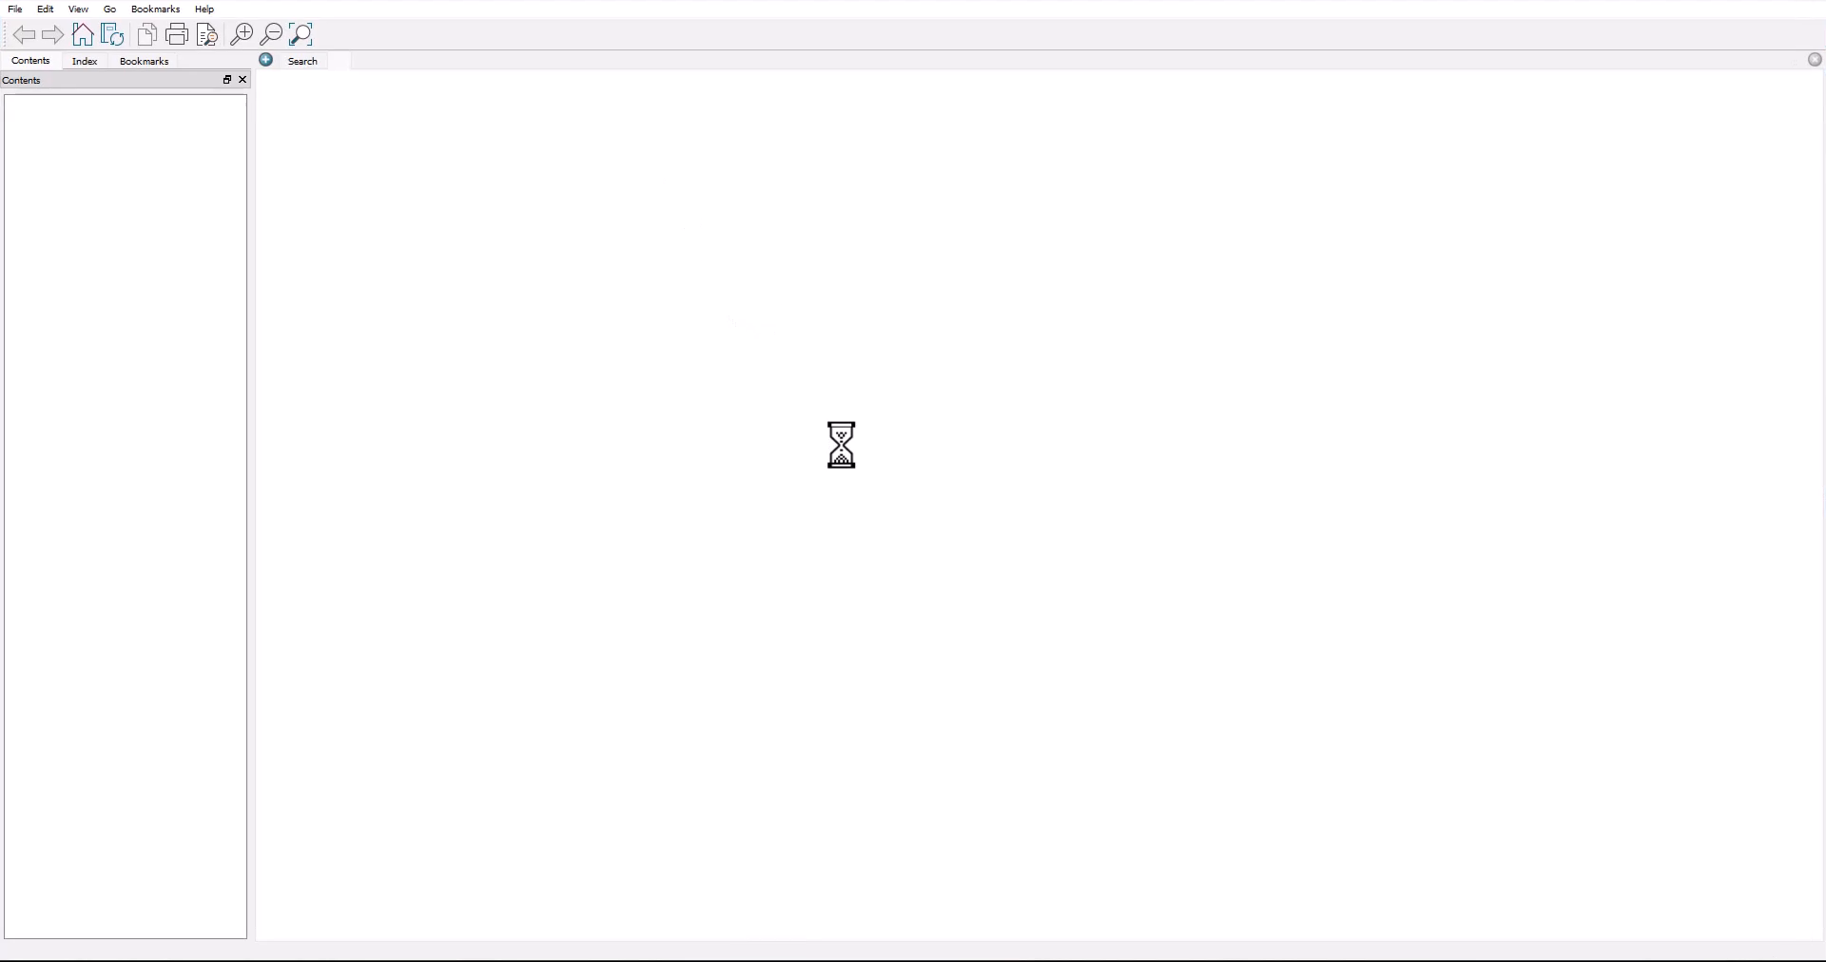
Show the demo collection in the help and choose its Libraries demos.
{"action": "left_click", "coordinate": [92, 121]}
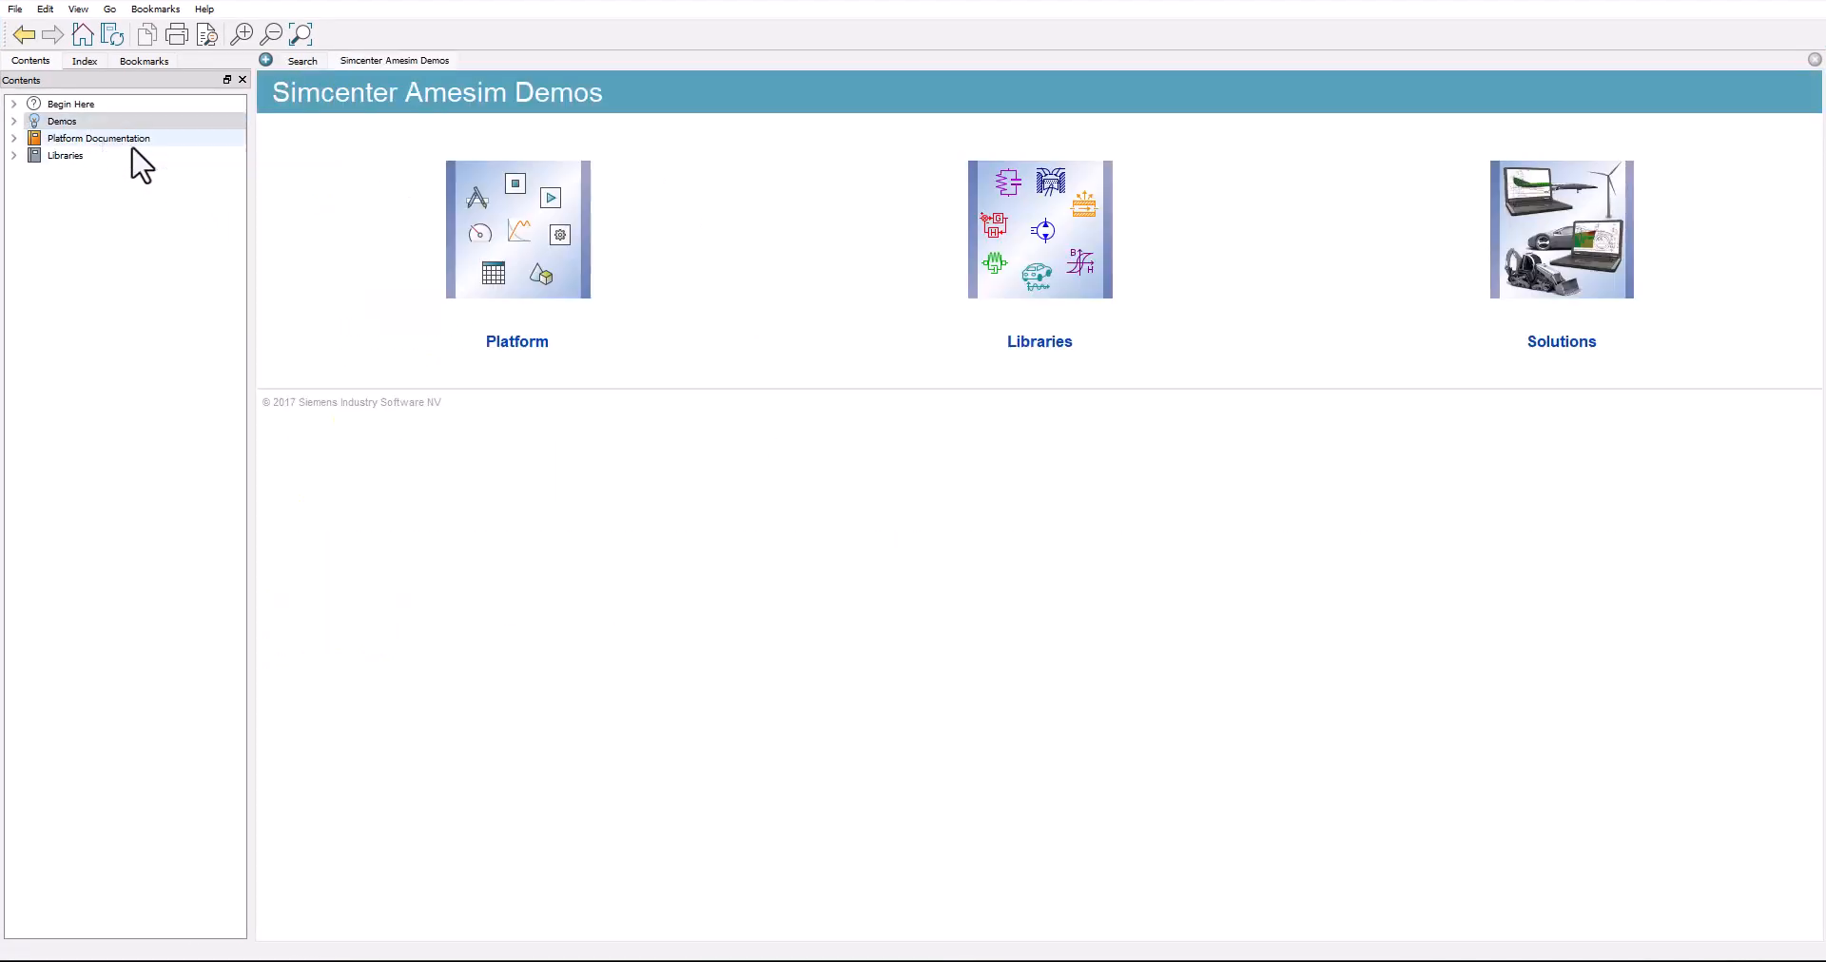
{"action": "left_click", "coordinate": [1029, 274]}
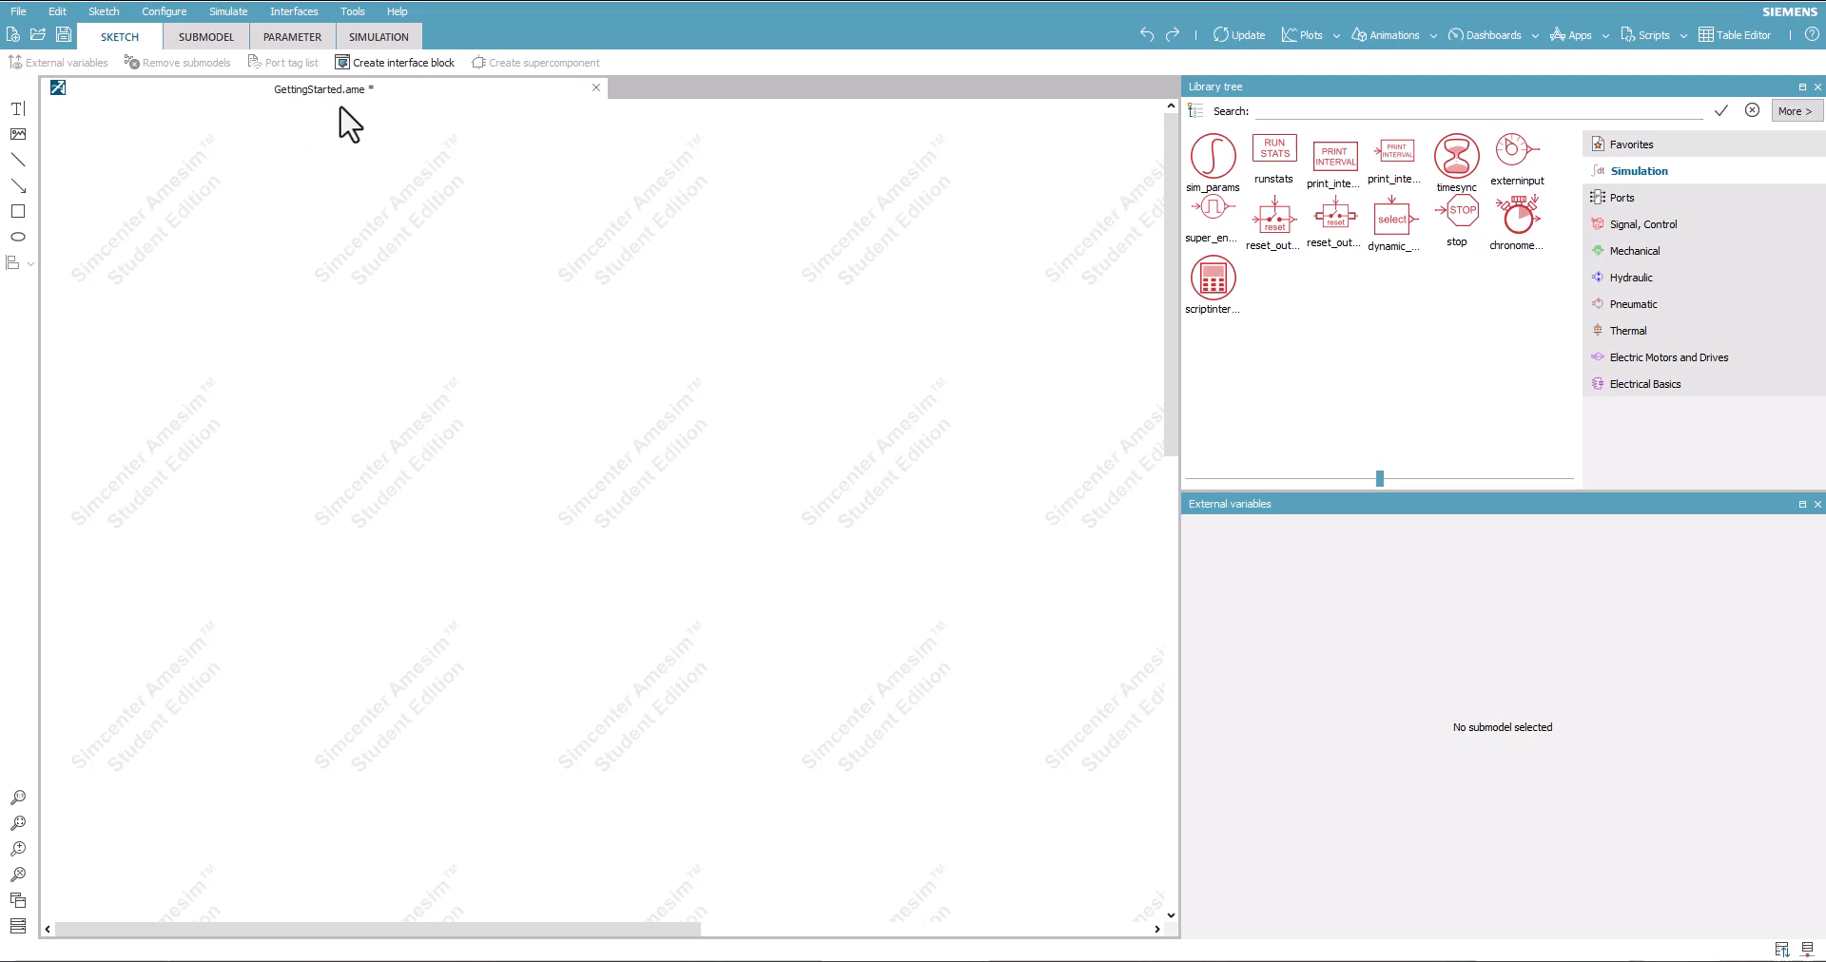
Create a new empty system and close it again.
{"action": "left_click", "coordinate": [13, 35]}
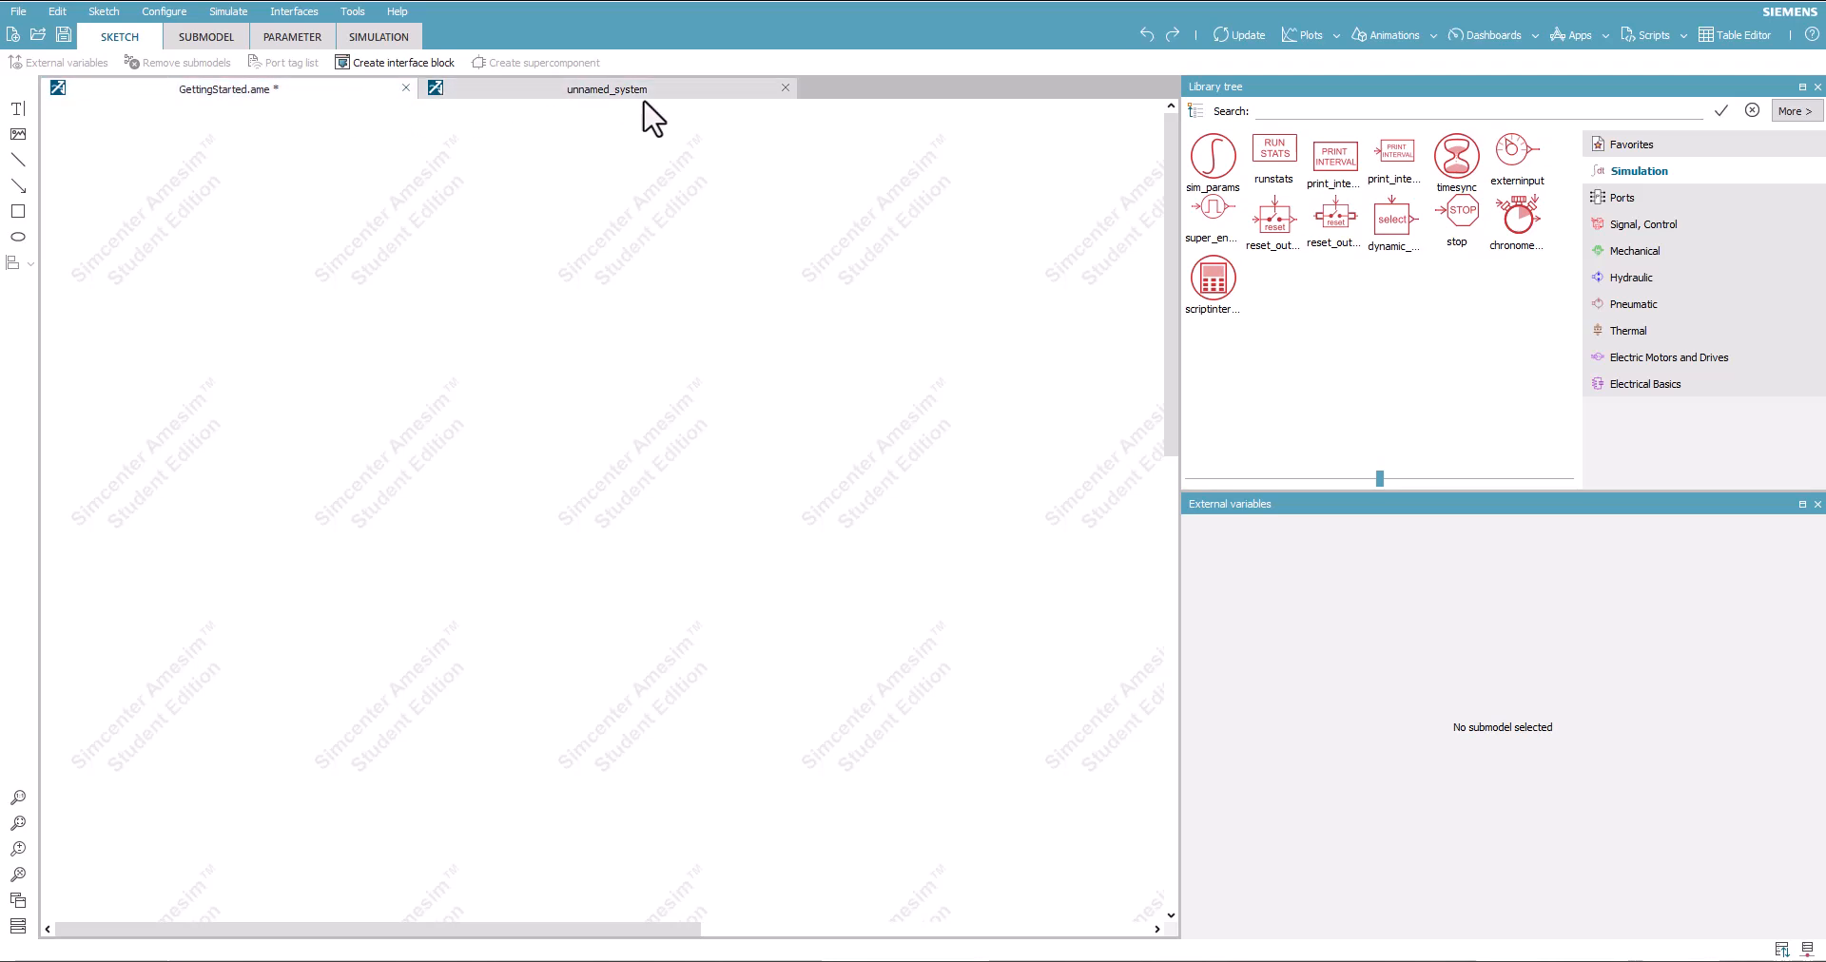
{"action": "left_click", "coordinate": [783, 89]}
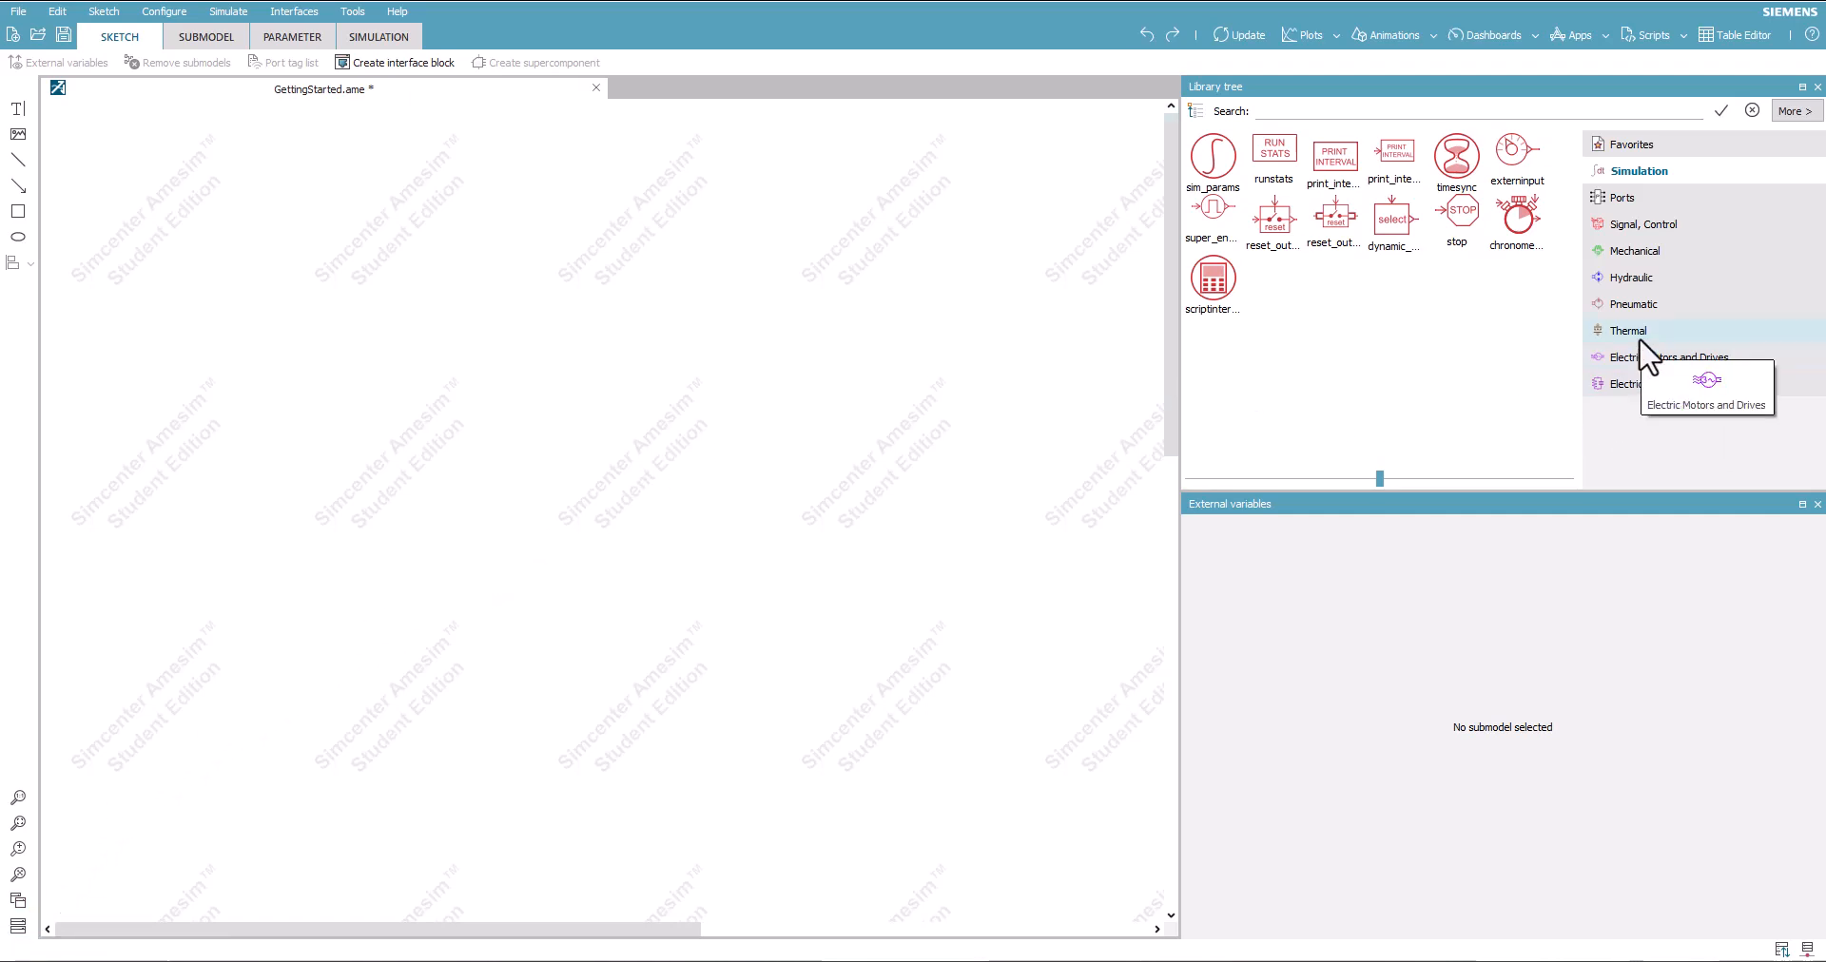
Browse the component libraries and place a mass_friction_endstops component from Mechanical > Translation > Masses in the upper middle of the sketch.
{"action": "left_click", "coordinate": [1628, 251]}
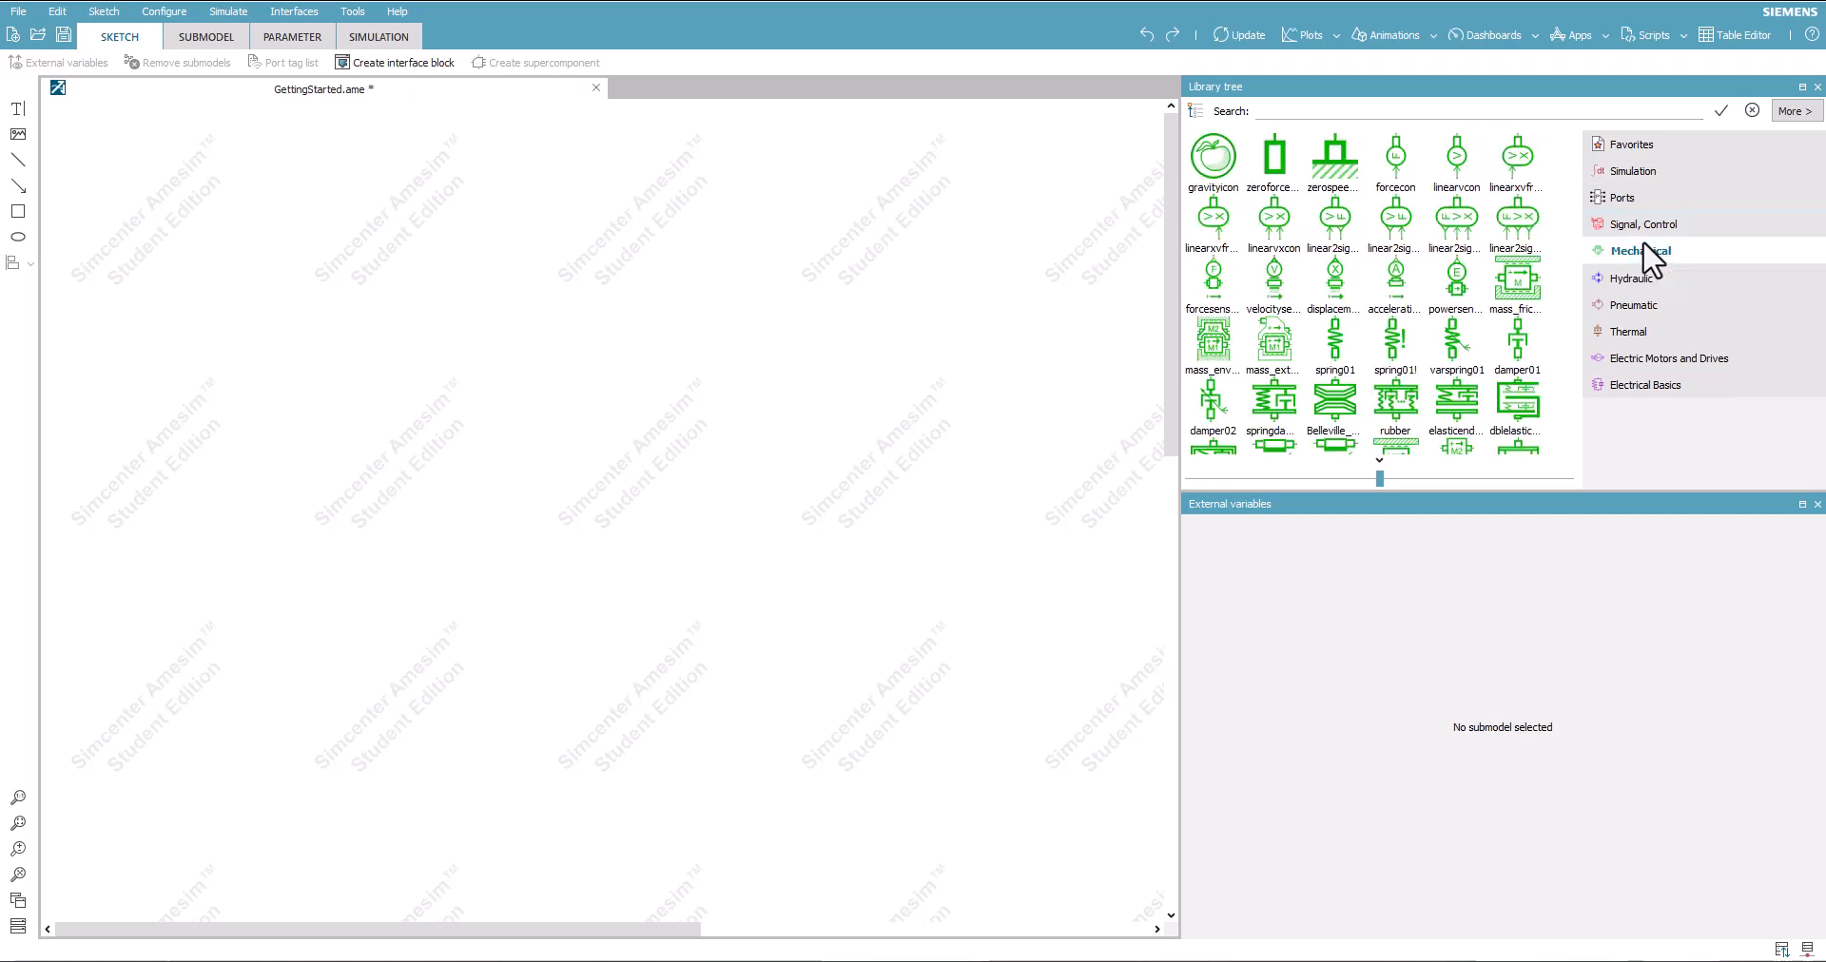
{"action": "left_click", "coordinate": [1632, 369]}
{"action": "scroll", "coordinate": [1629, 369], "scroll_direction": "down", "scroll_amount": 3}
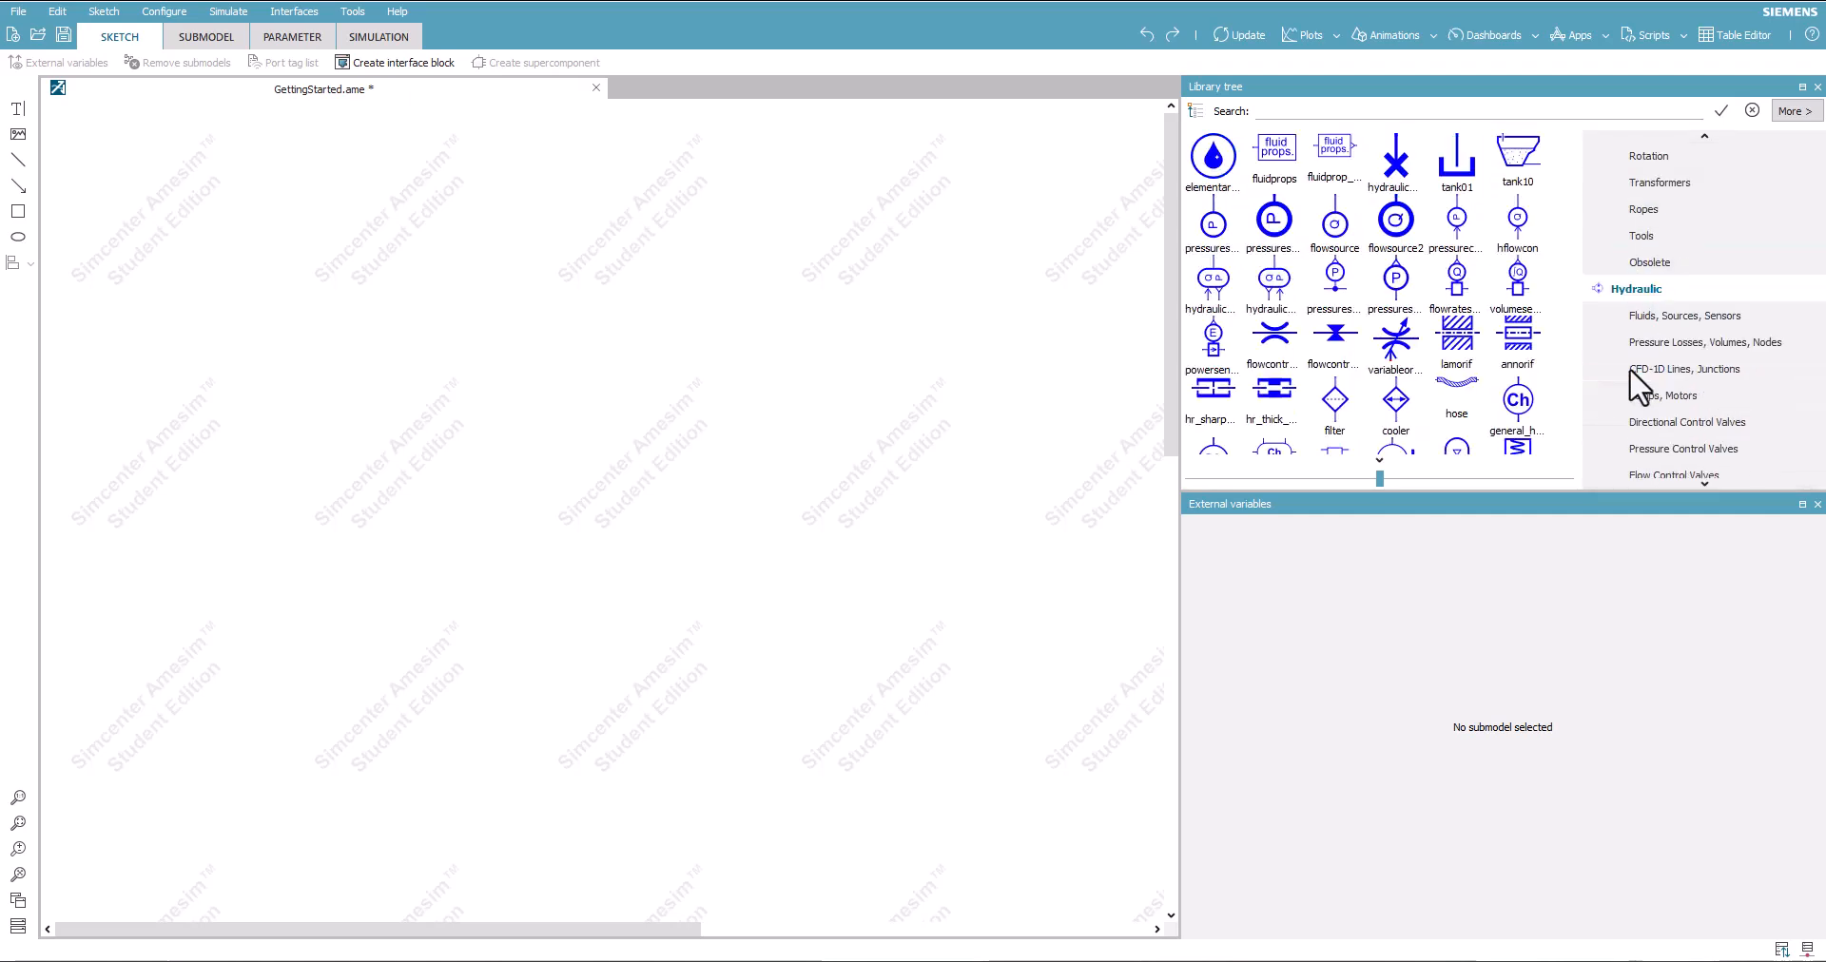
{"action": "scroll", "coordinate": [1630, 367], "scroll_direction": "up", "scroll_amount": 4}
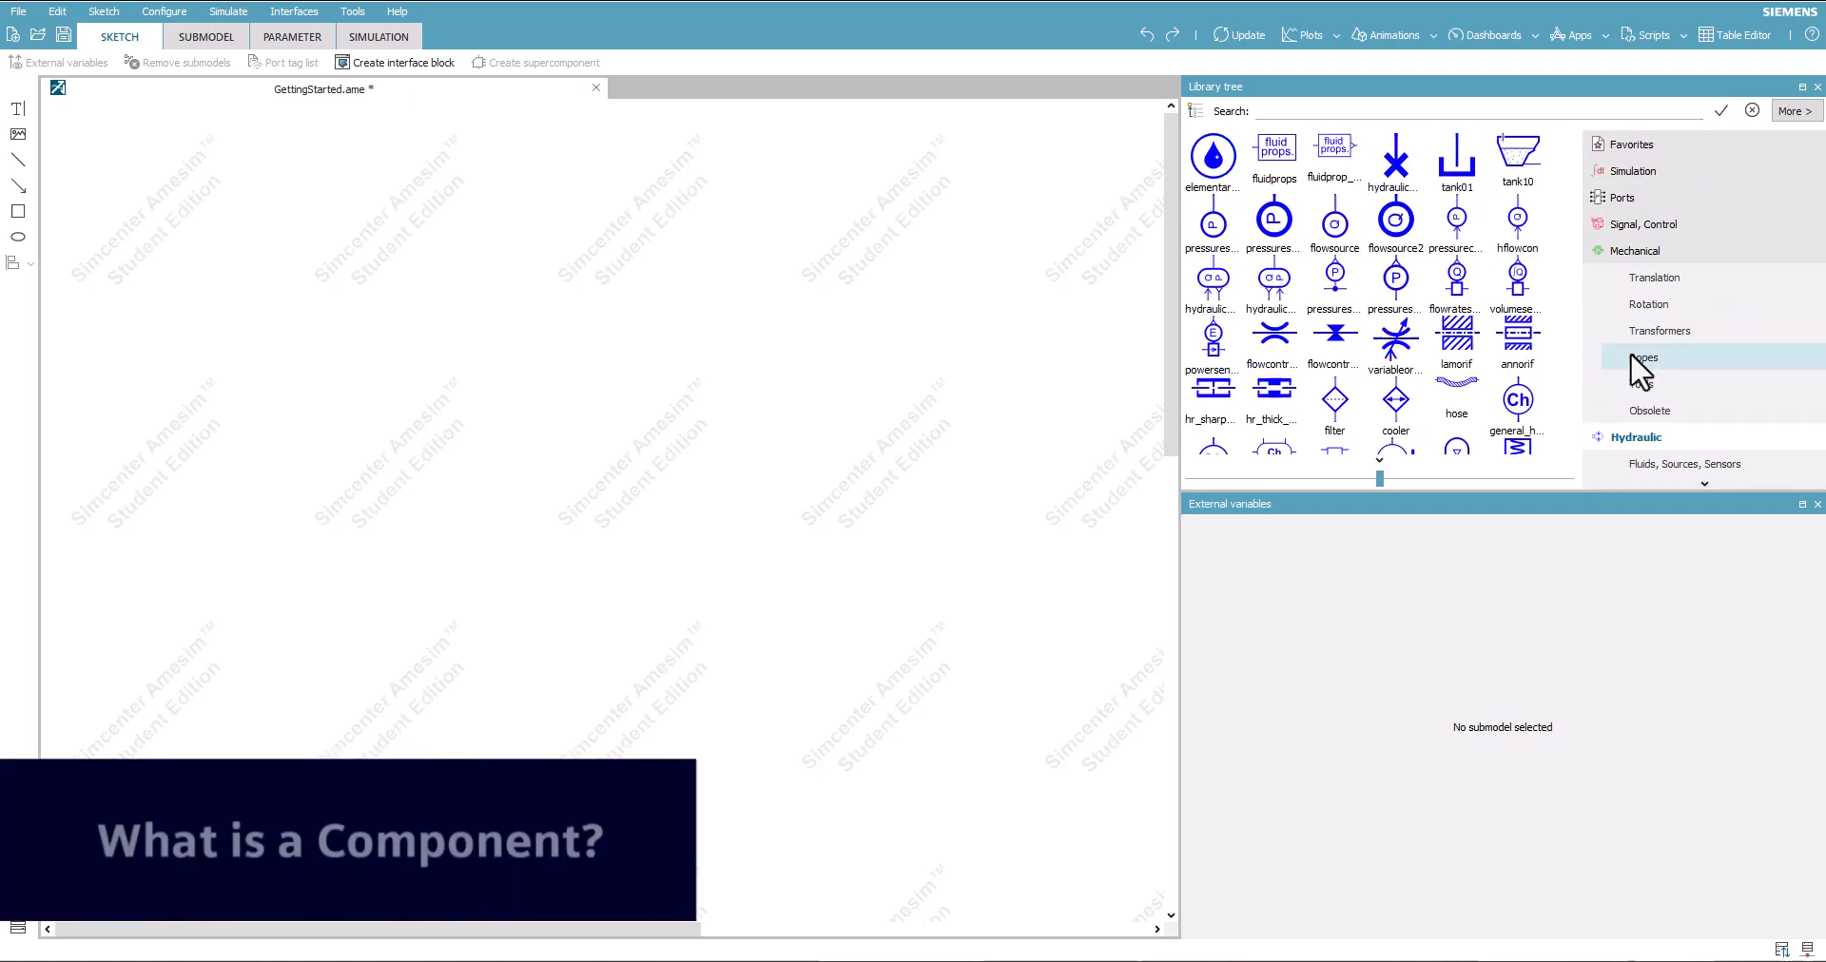
{"action": "left_click", "coordinate": [1645, 279]}
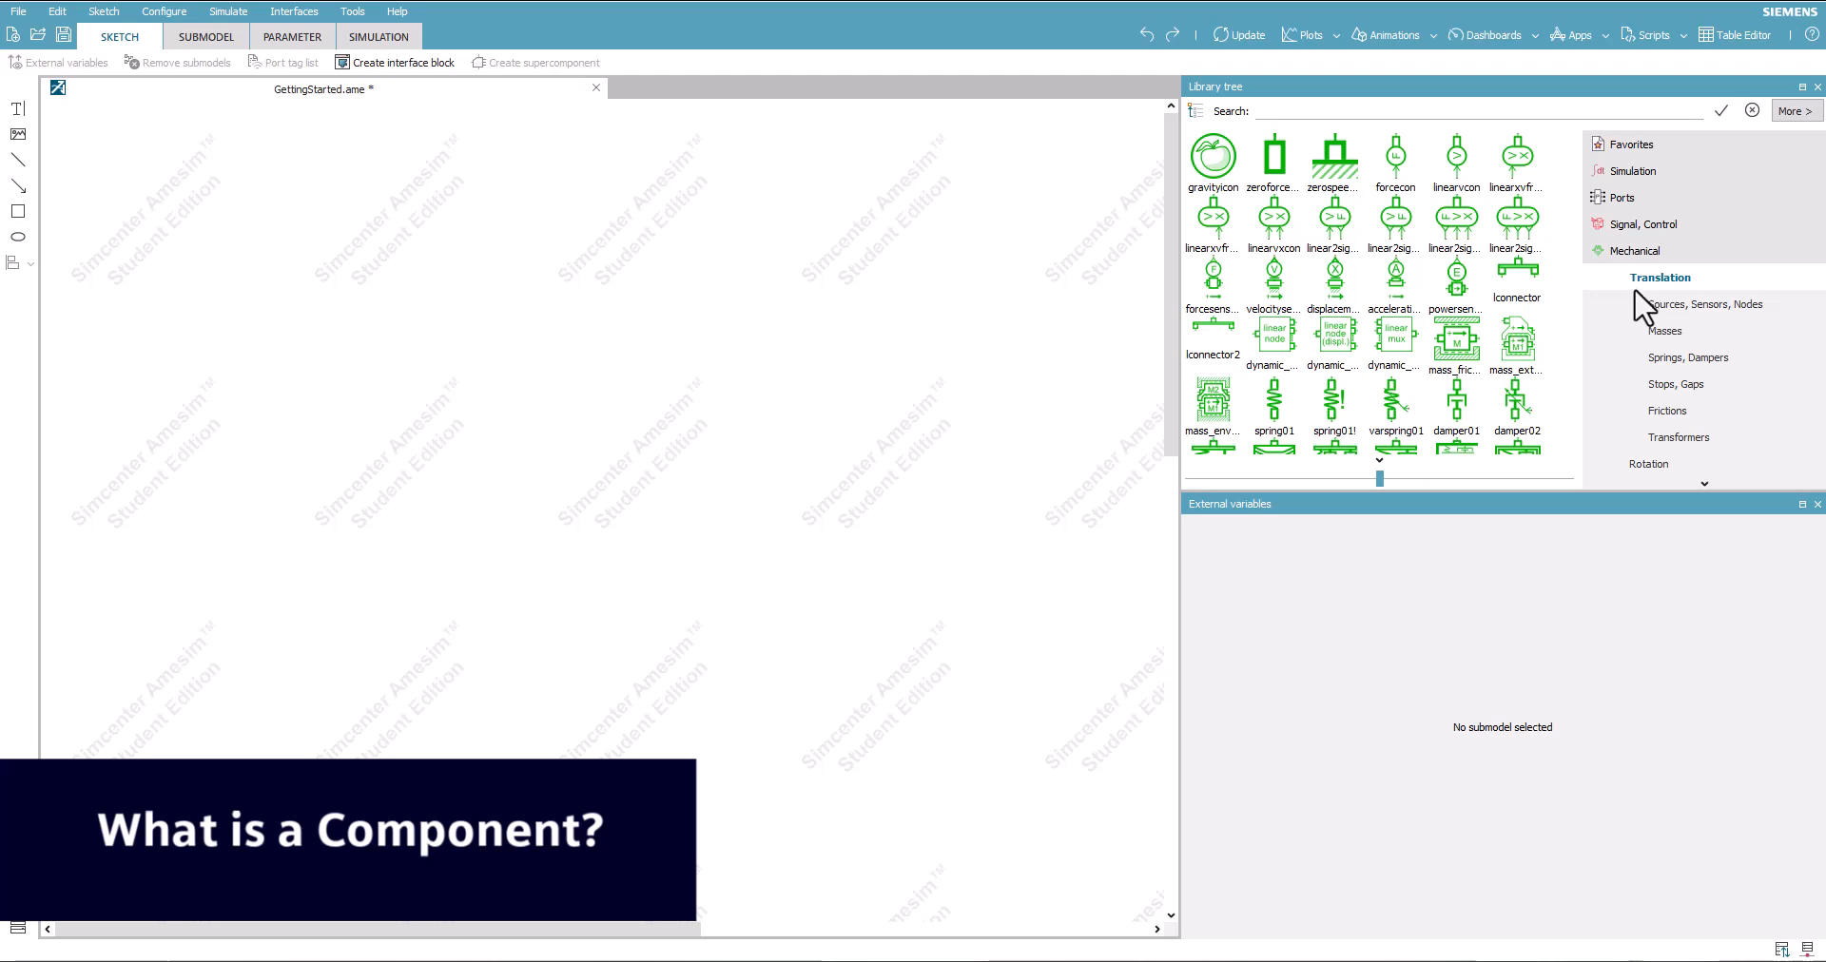
{"action": "left_click", "coordinate": [1637, 331]}
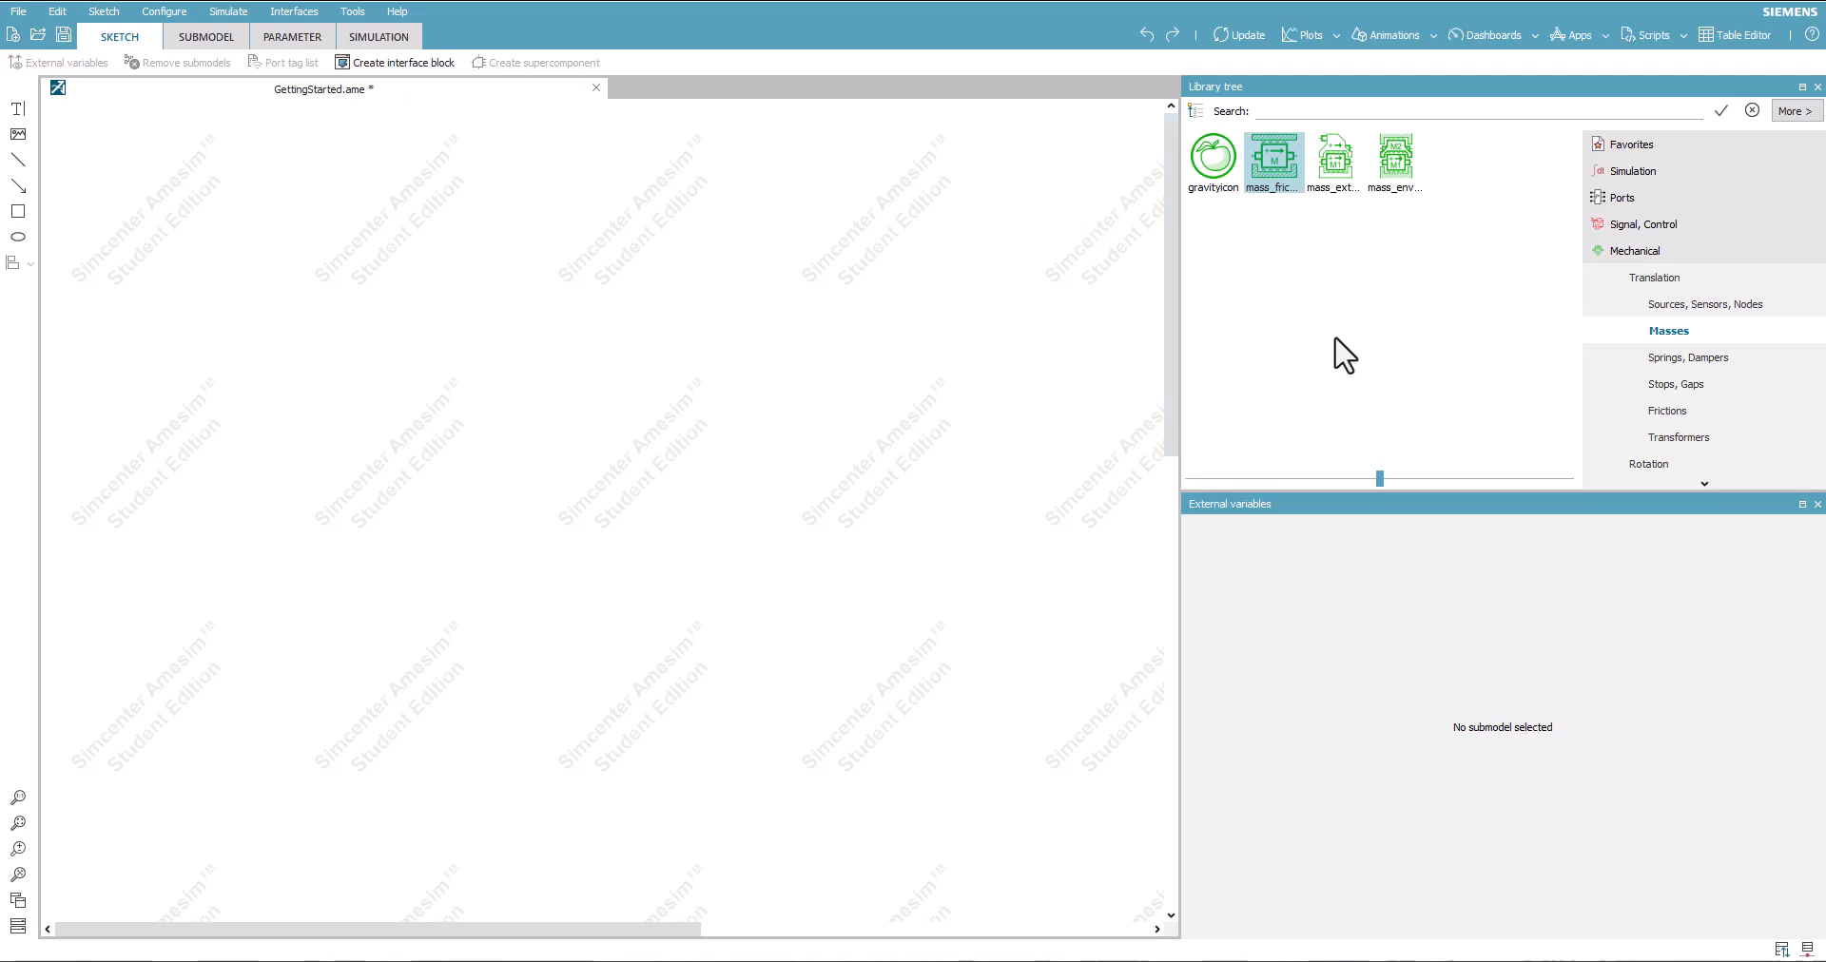
{"action": "left_click_drag", "start_coordinate": [1276, 162], "coordinate": [595, 348]}
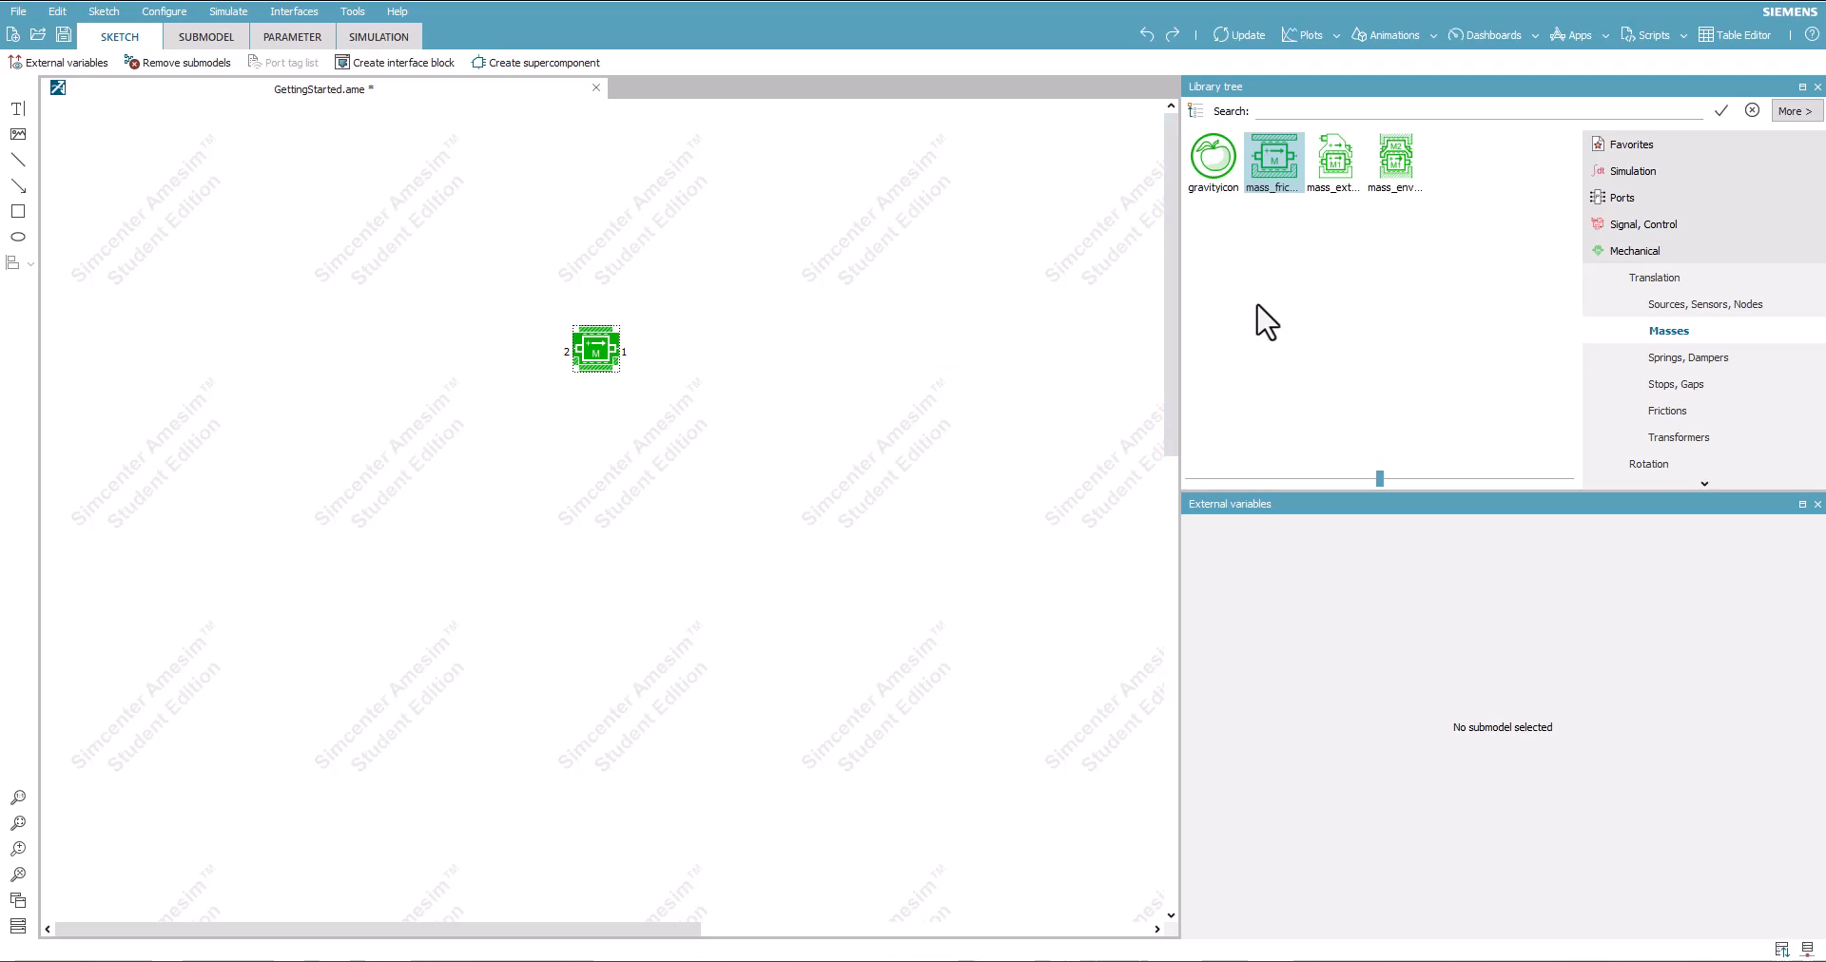
Review the compatible submodels of the library's mass_friction_endstops component and the external variables of MECMAS21.
{"action": "right_click", "coordinate": [1276, 164]}
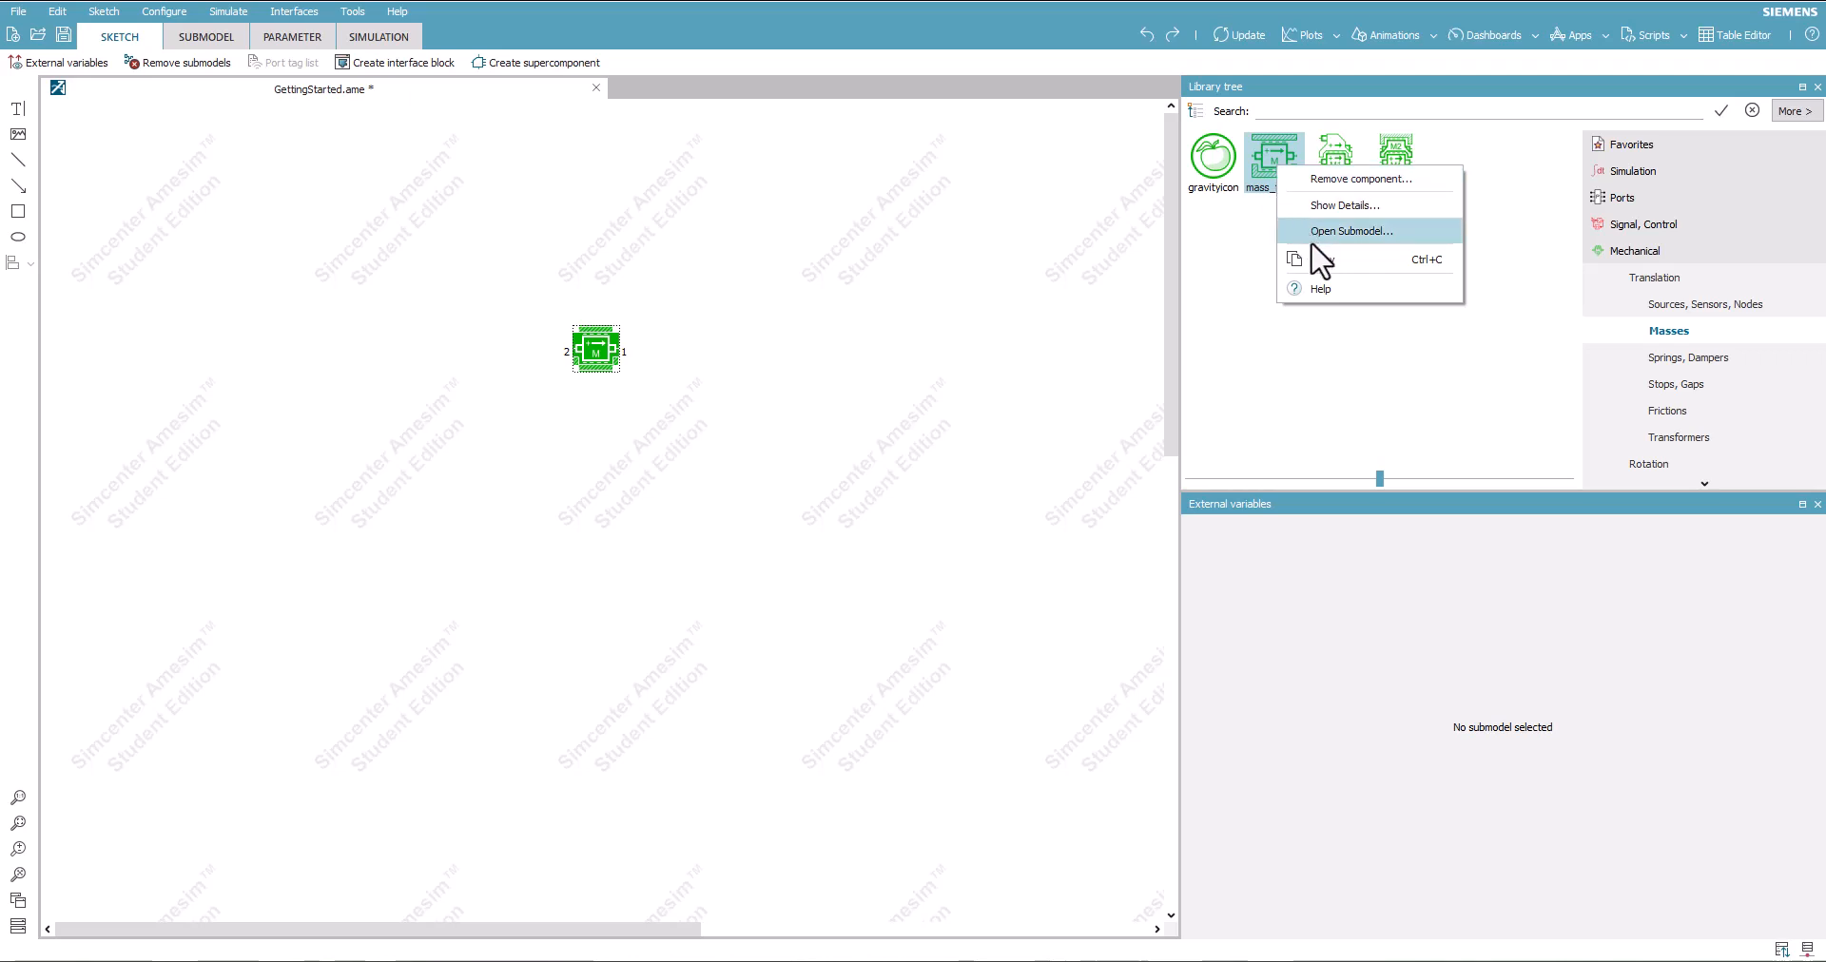
{"action": "left_click", "coordinate": [1356, 215]}
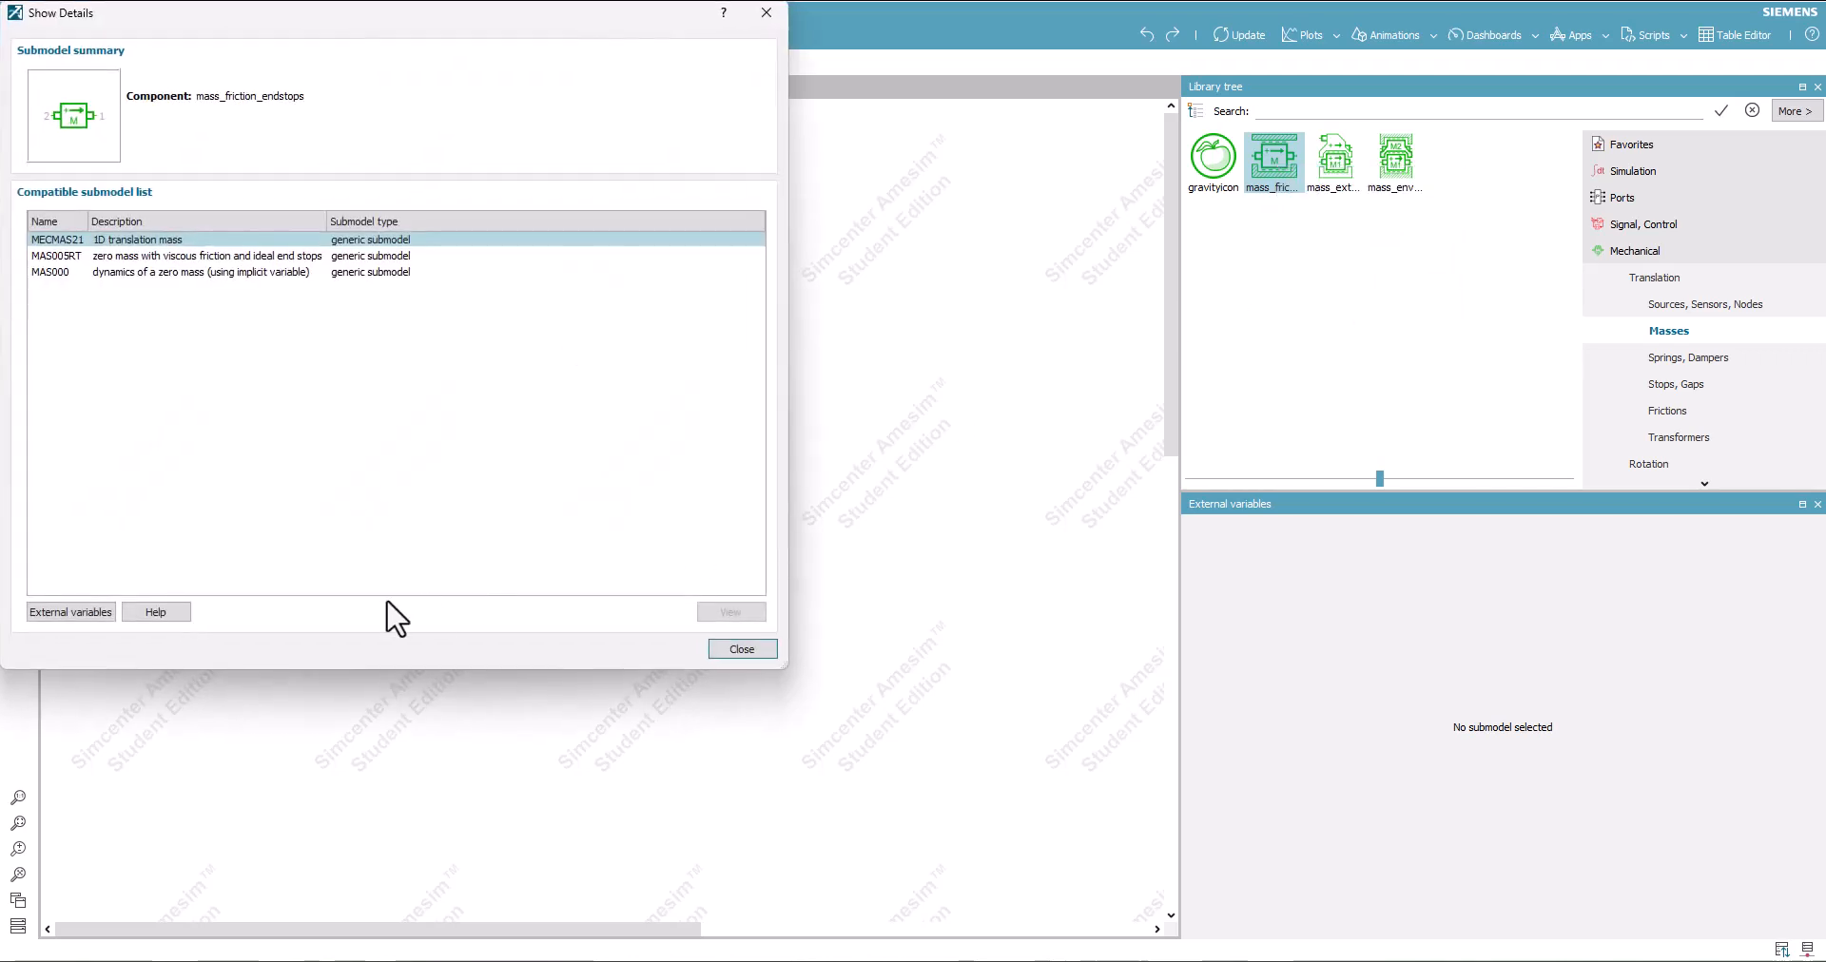
{"action": "left_click", "coordinate": [77, 612]}
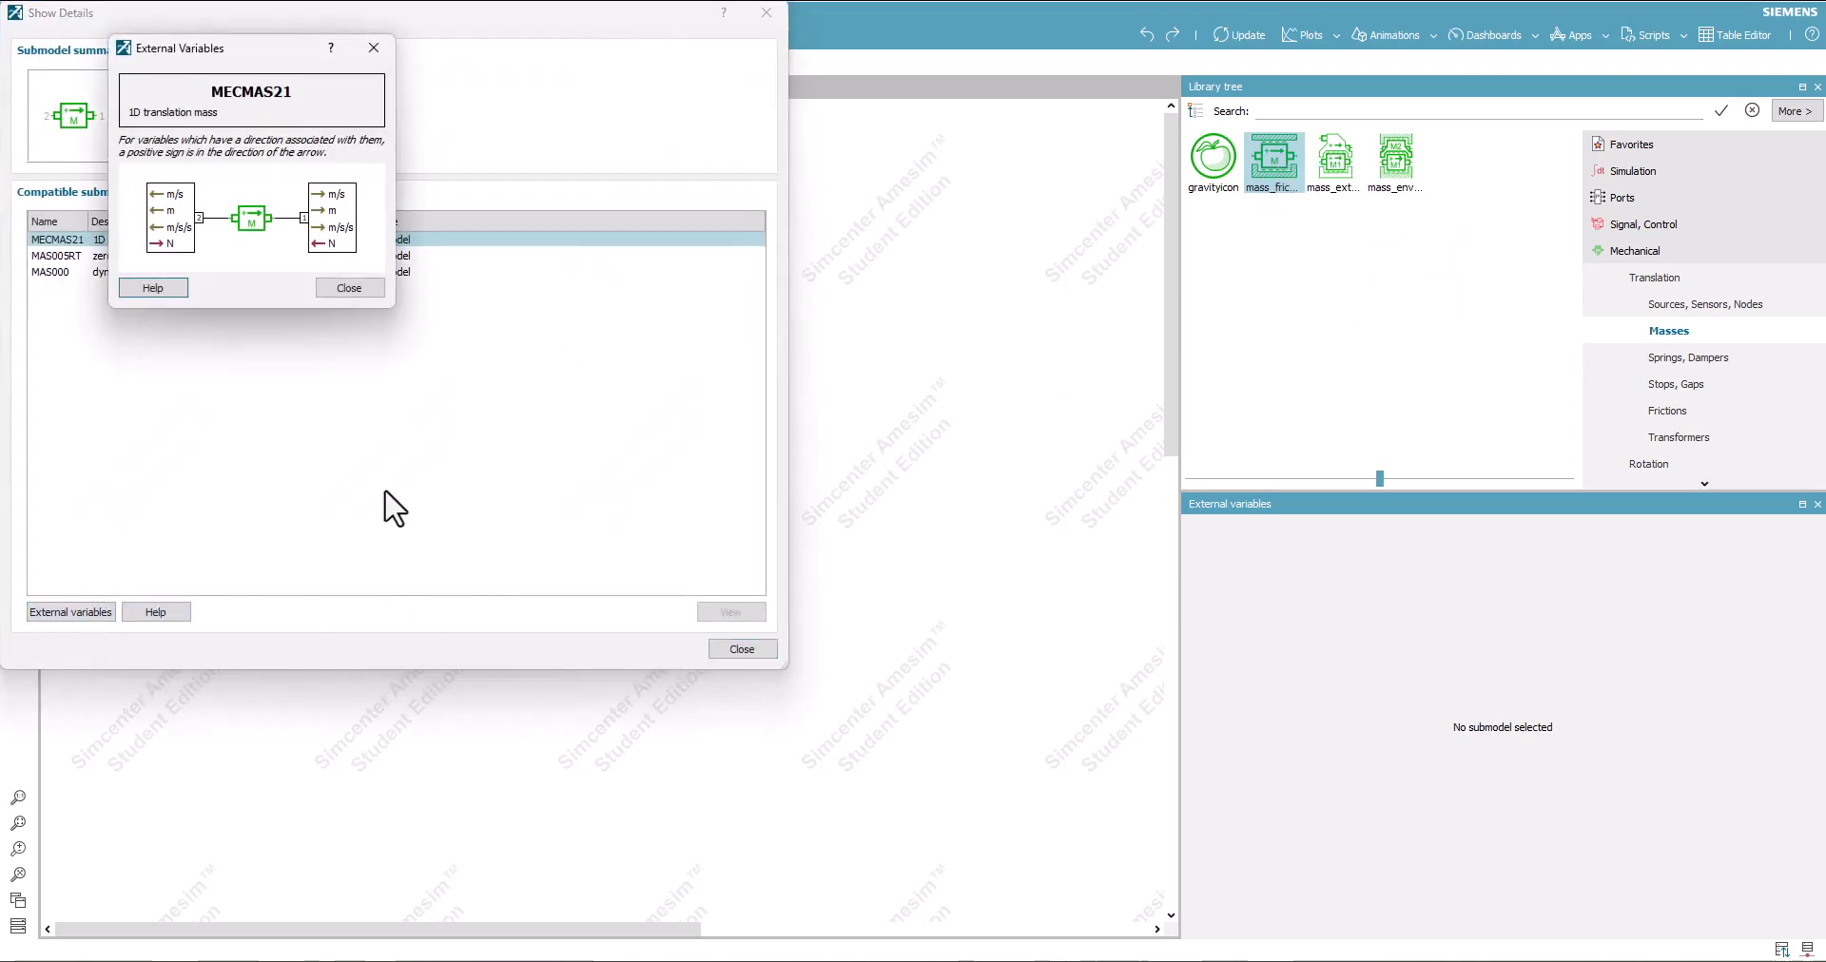
{"action": "left_click", "coordinate": [337, 288]}
{"action": "left_click", "coordinate": [742, 649]}
Show the details and external variables of the mass placed in the sketch.
{"action": "right_click", "coordinate": [614, 357]}
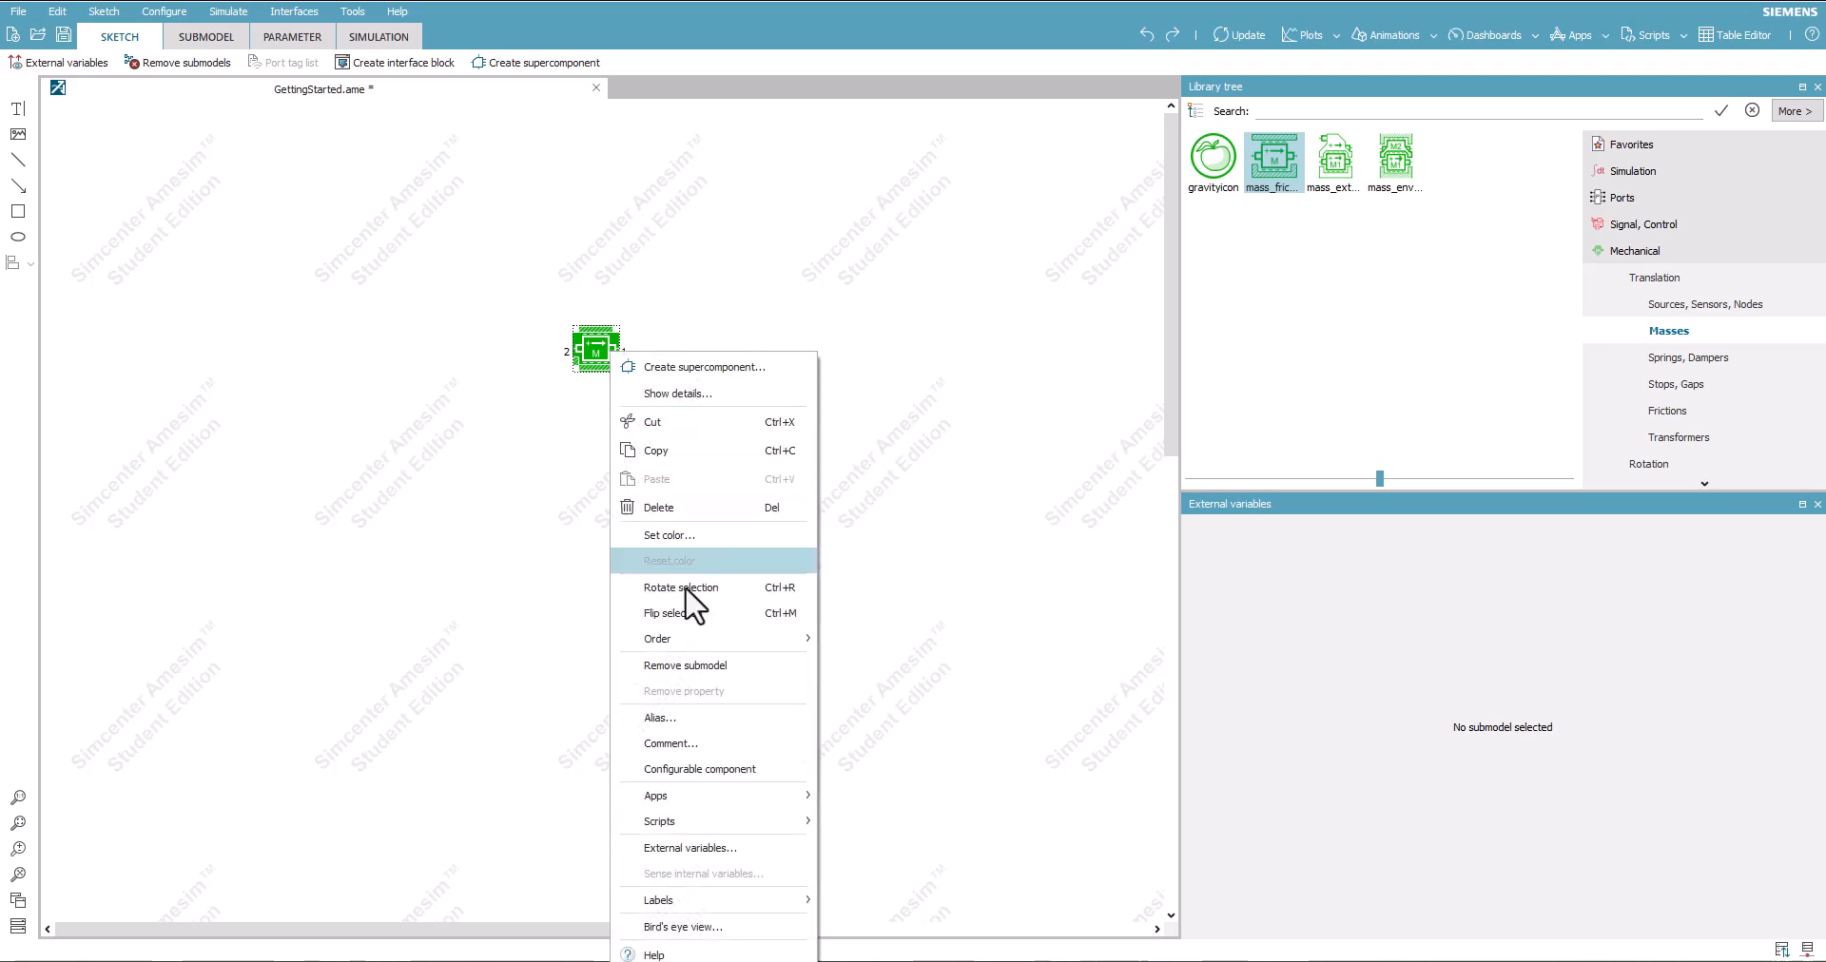
{"action": "left_click", "coordinate": [711, 841]}
{"action": "left_click", "coordinate": [754, 718]}
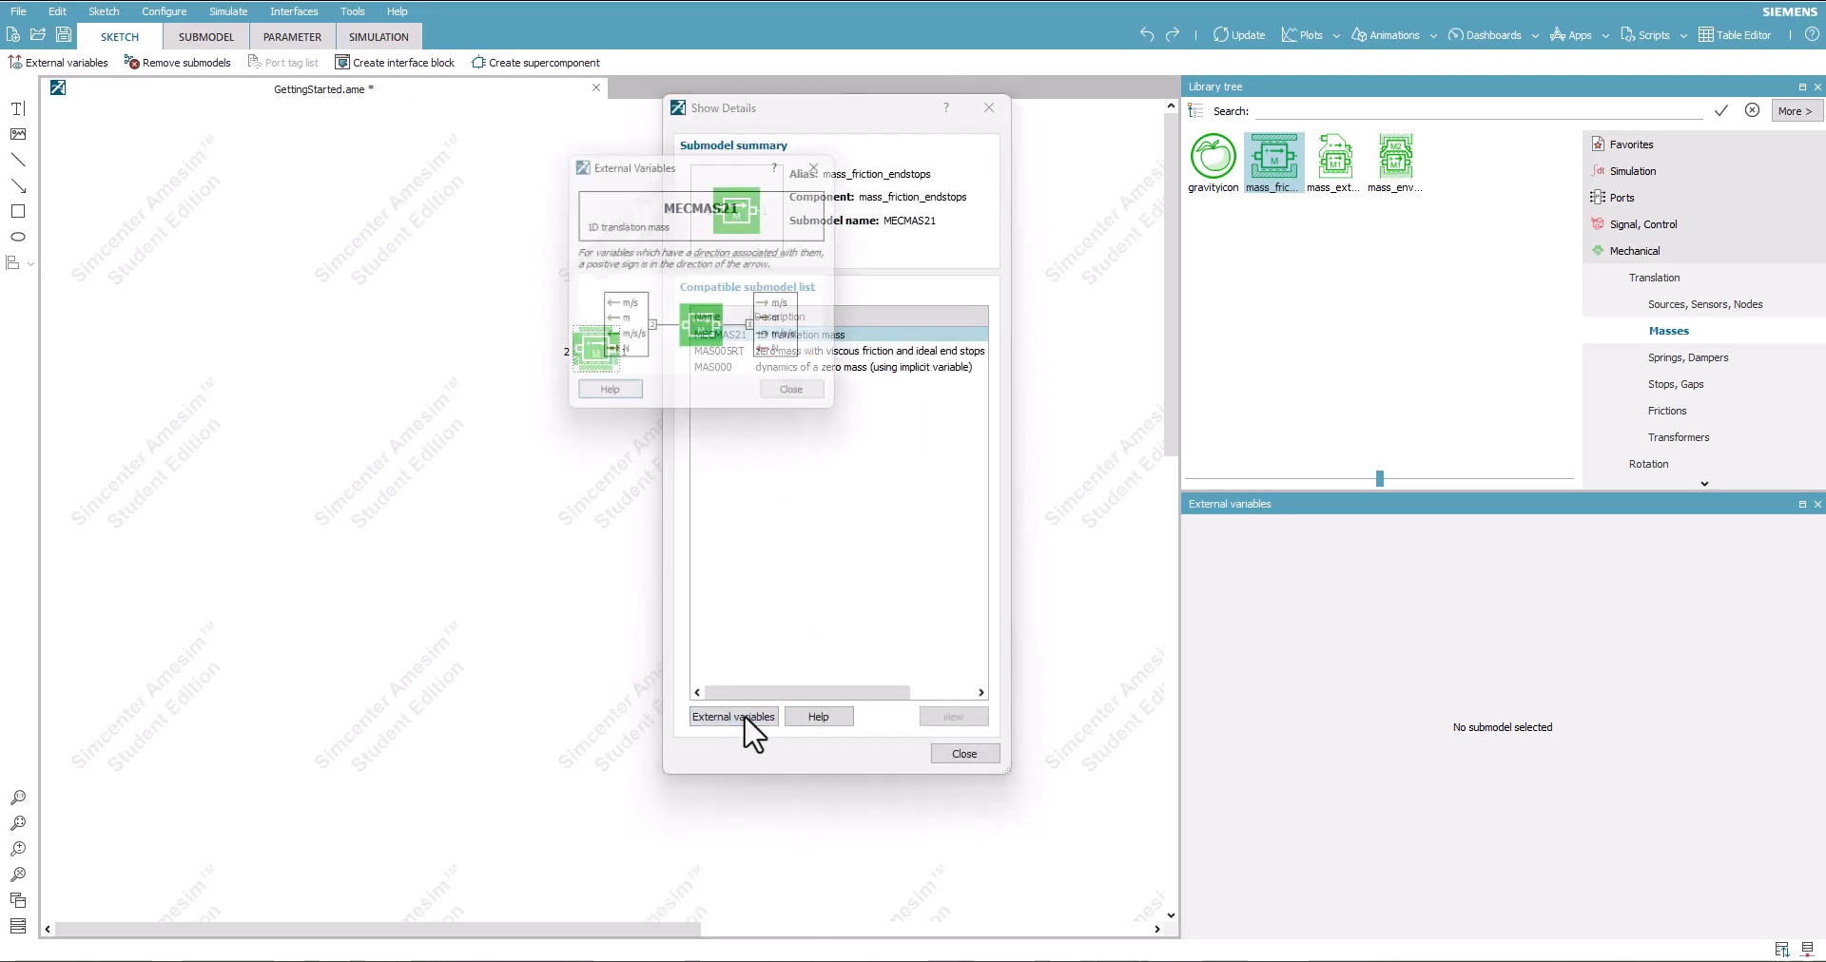
{"action": "left_click", "coordinate": [770, 387]}
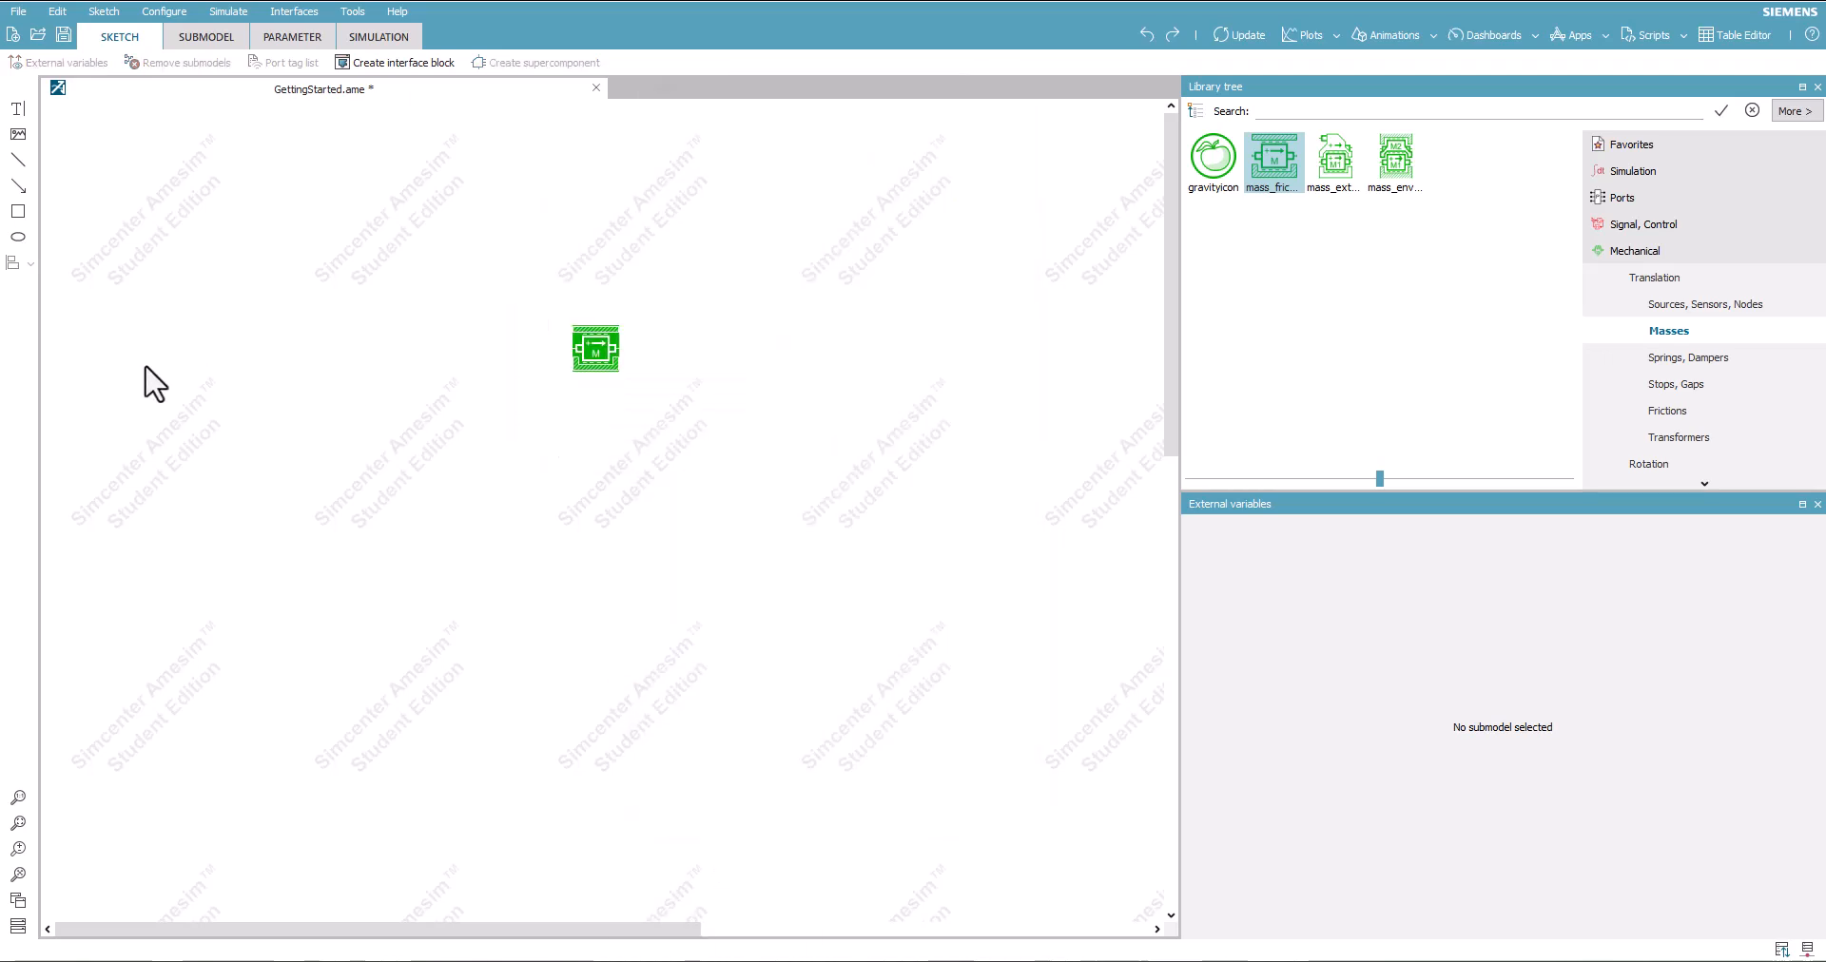
Read the MECMAS21 documentation for the placed mass, including its parameters and equations, and close the help.
{"action": "right_click", "coordinate": [598, 359]}
{"action": "left_click", "coordinate": [665, 954]}
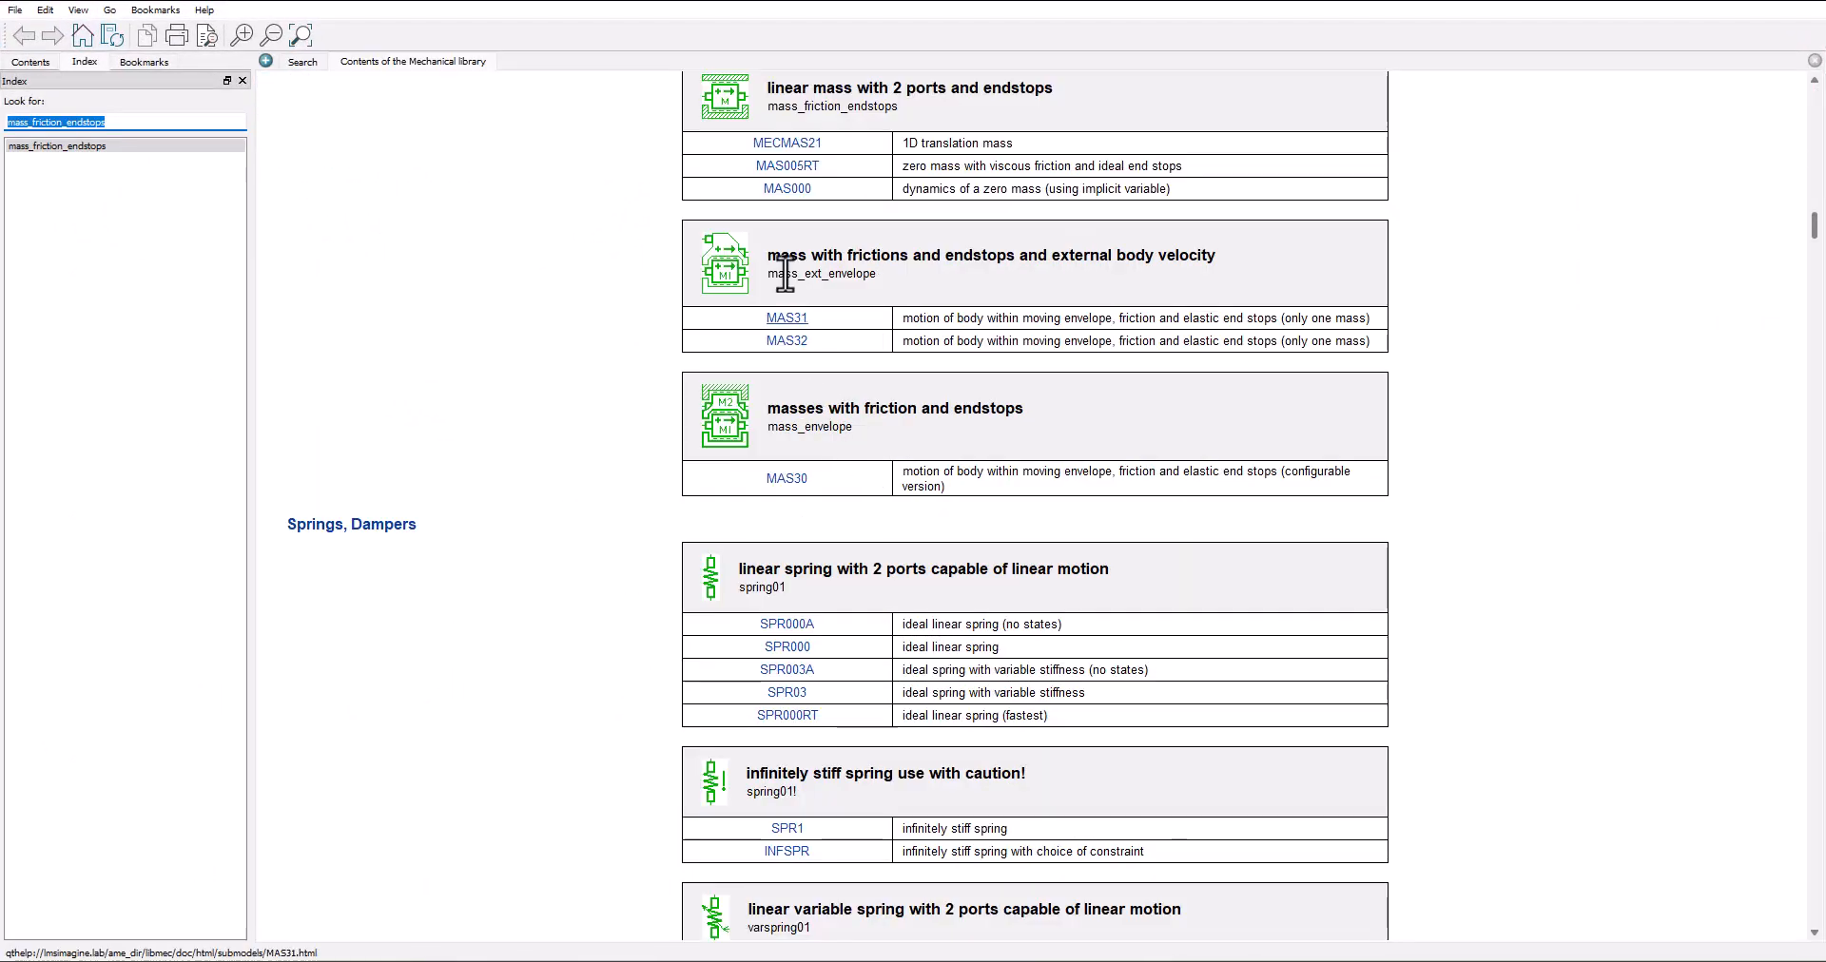
{"action": "left_click", "coordinate": [788, 144]}
{"action": "scroll", "coordinate": [965, 494], "scroll_direction": "down", "scroll_amount": 15}
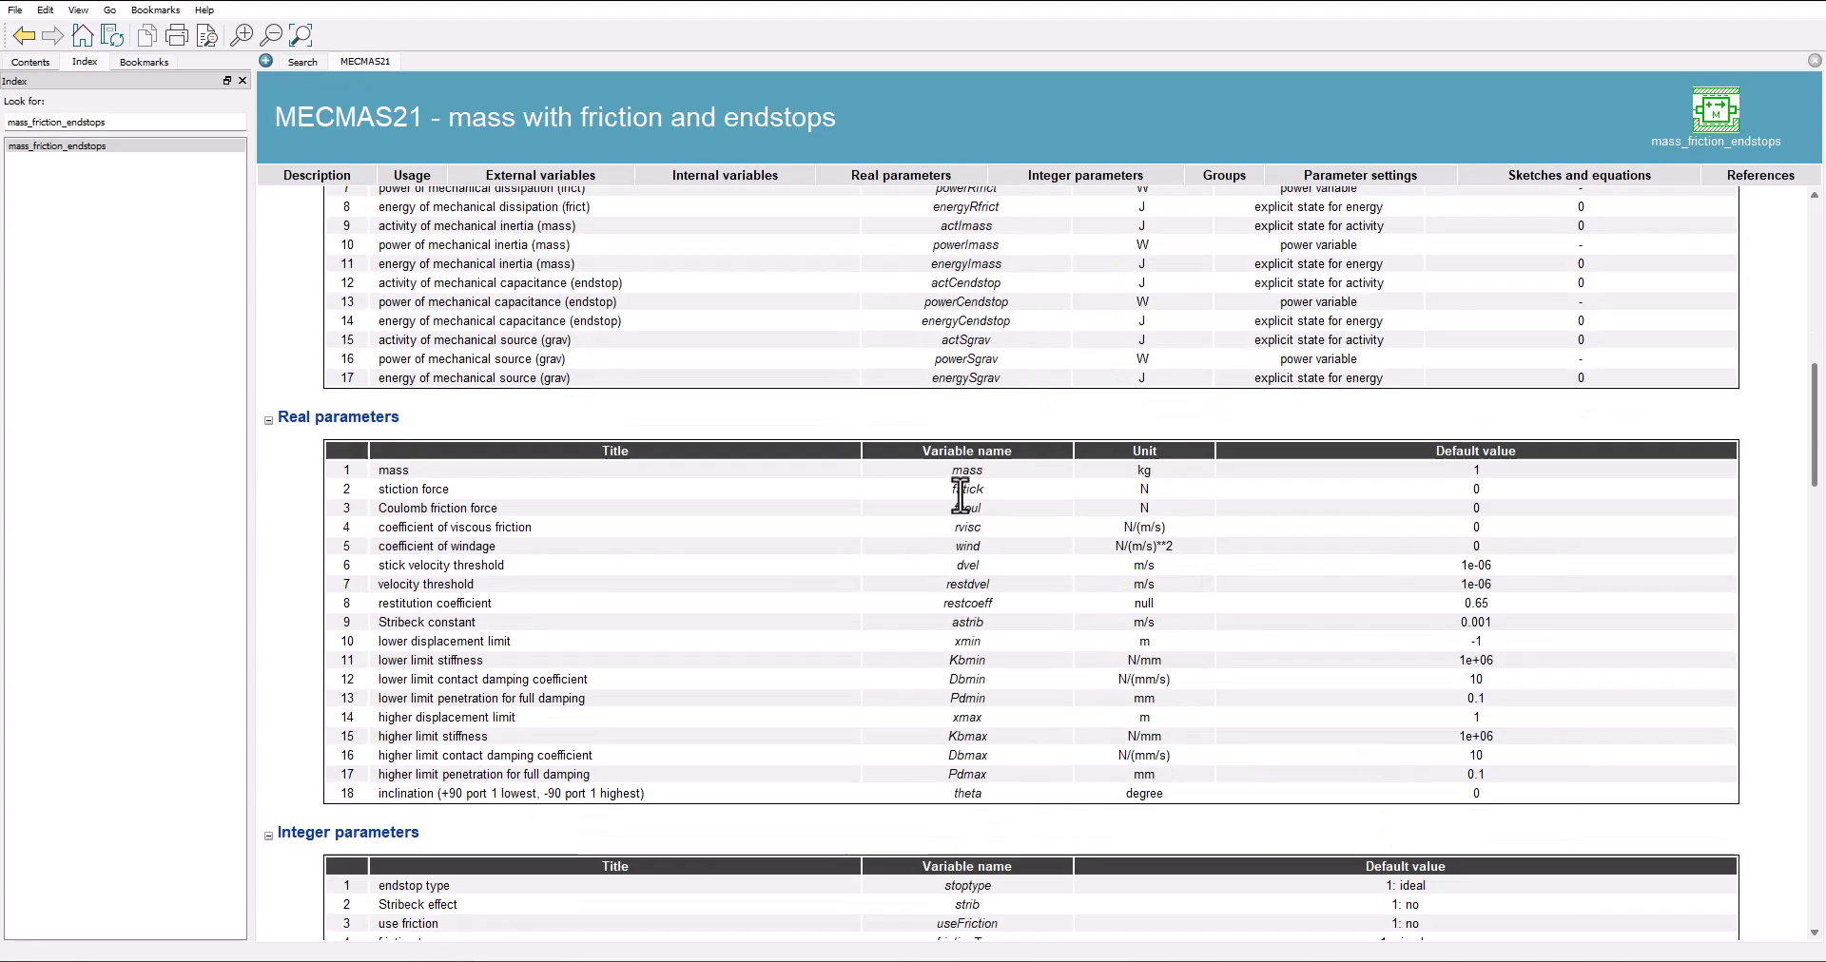
{"action": "scroll", "coordinate": [966, 513], "scroll_direction": "down", "scroll_amount": 6}
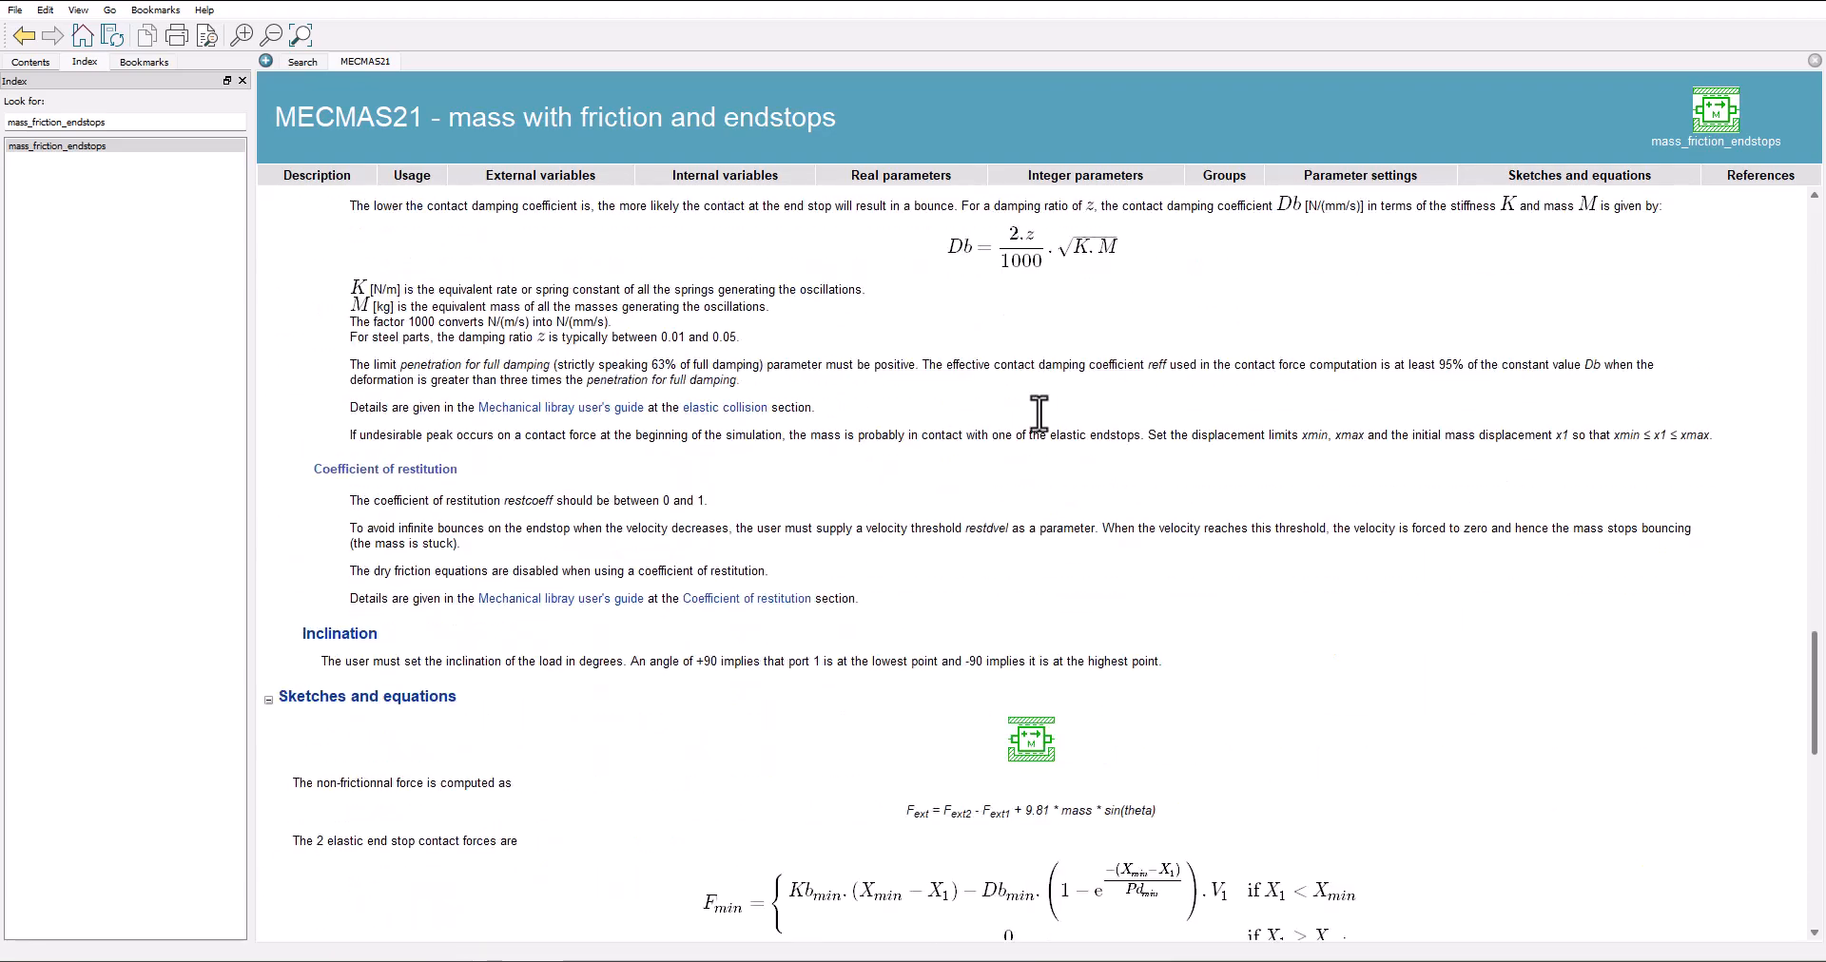
{"action": "left_click", "coordinate": [1807, 8]}
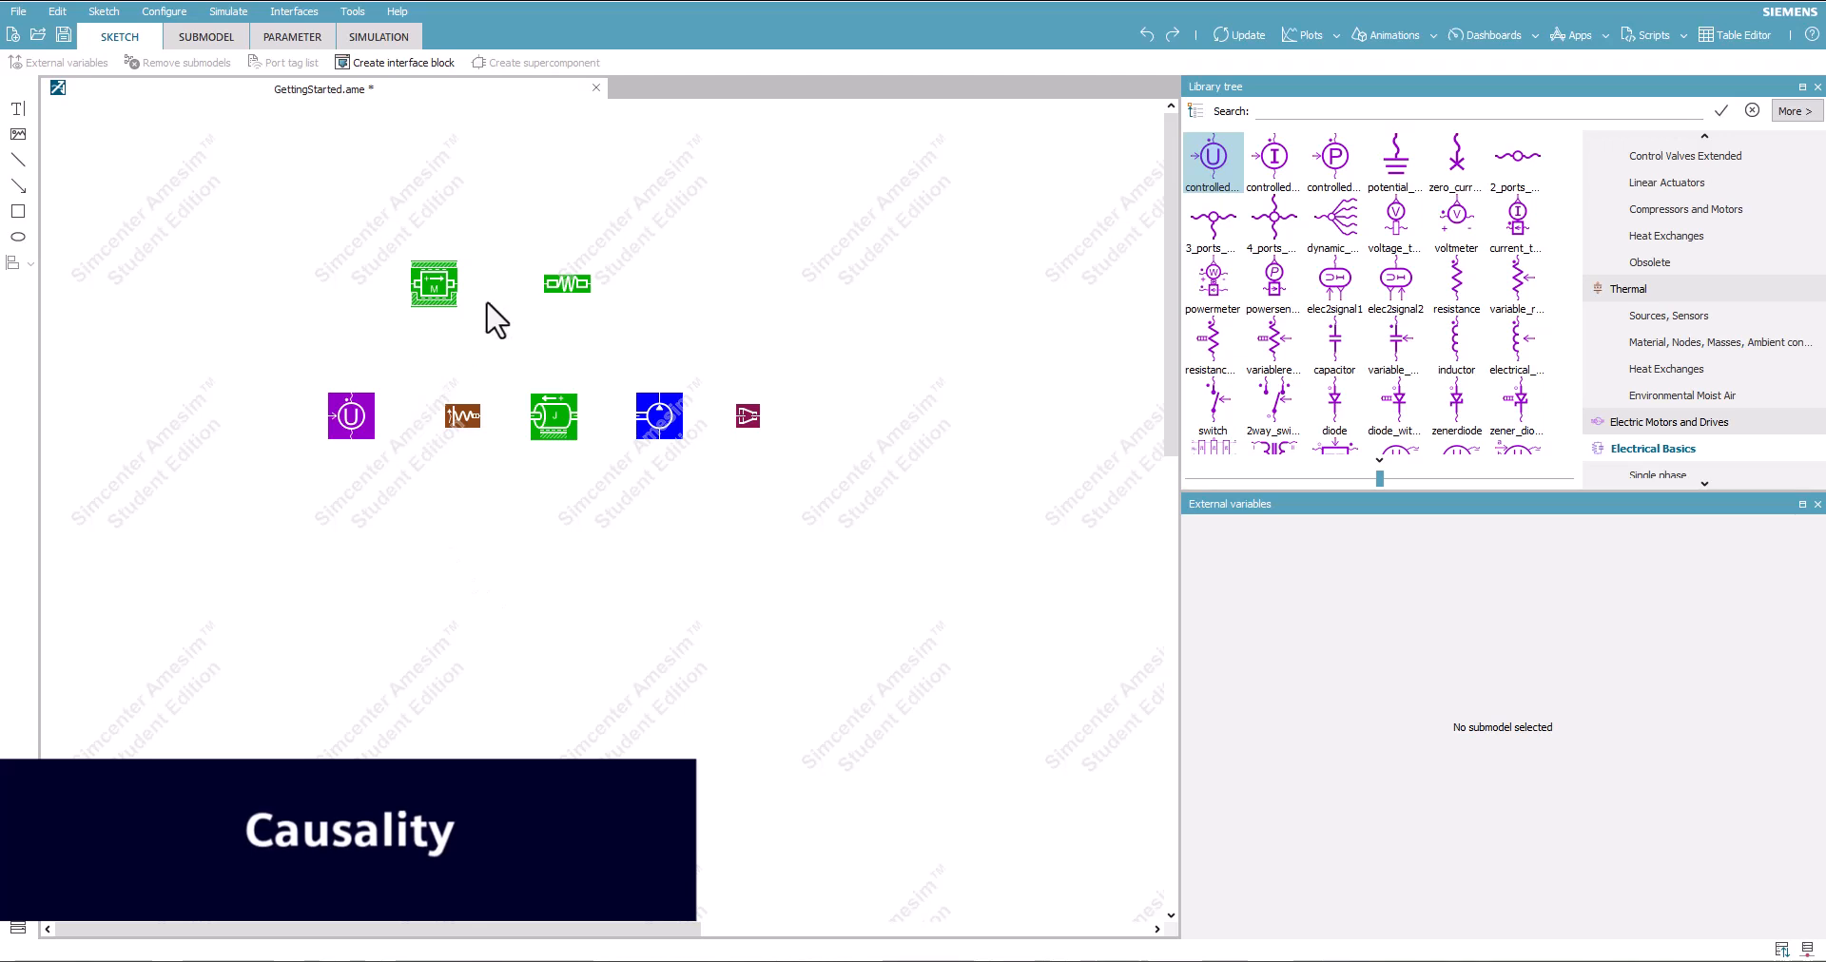
Attach the spring directly to the mass's port, pull it away again, and shift the rotary load slightly.
{"action": "left_click_drag", "start_coordinate": [557, 287], "coordinate": [492, 278]}
{"action": "left_click", "coordinate": [578, 319]}
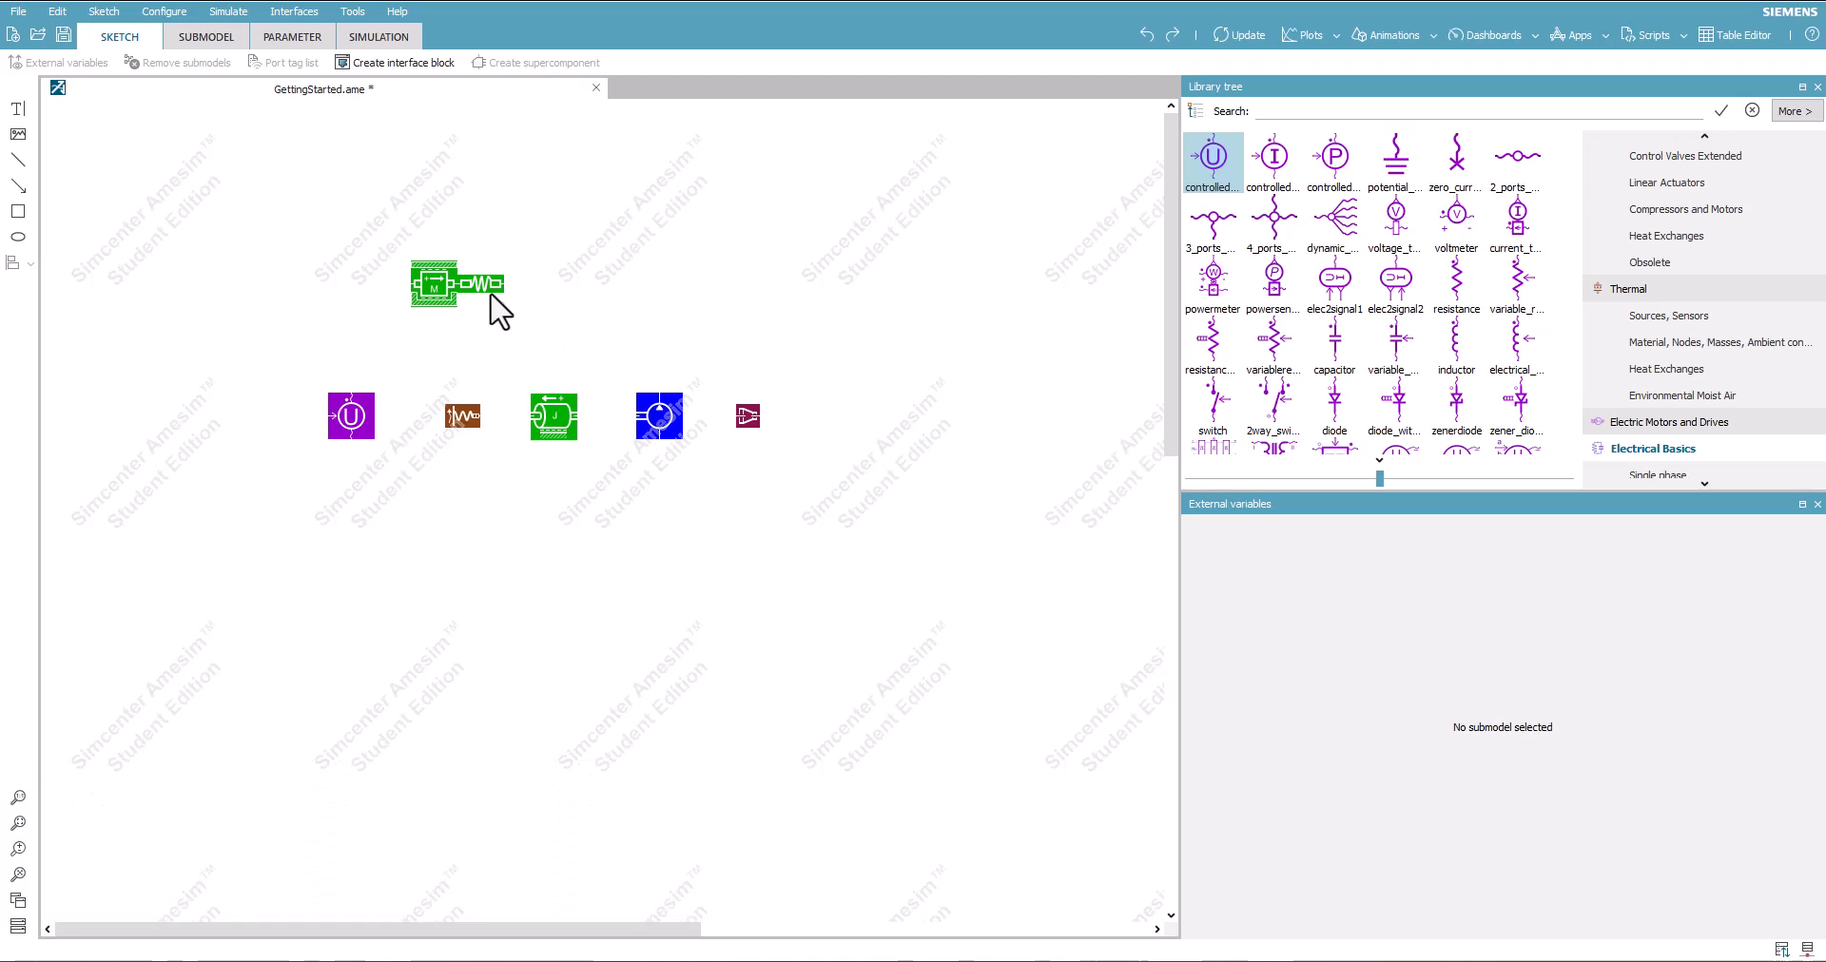
{"action": "left_click_drag", "start_coordinate": [485, 287], "coordinate": [511, 287]}
{"action": "mouse_move", "coordinate": [544, 430]}
{"action": "left_mouse_down"}
{"action": "mouse_move", "coordinate": [592, 398]}
{"action": "mouse_move", "coordinate": [608, 436]}
{"action": "mouse_move", "coordinate": [563, 443]}
{"action": "left_mouse_up"}
{"action": "left_click", "coordinate": [601, 341]}
{"action": "left_click", "coordinate": [458, 468]}
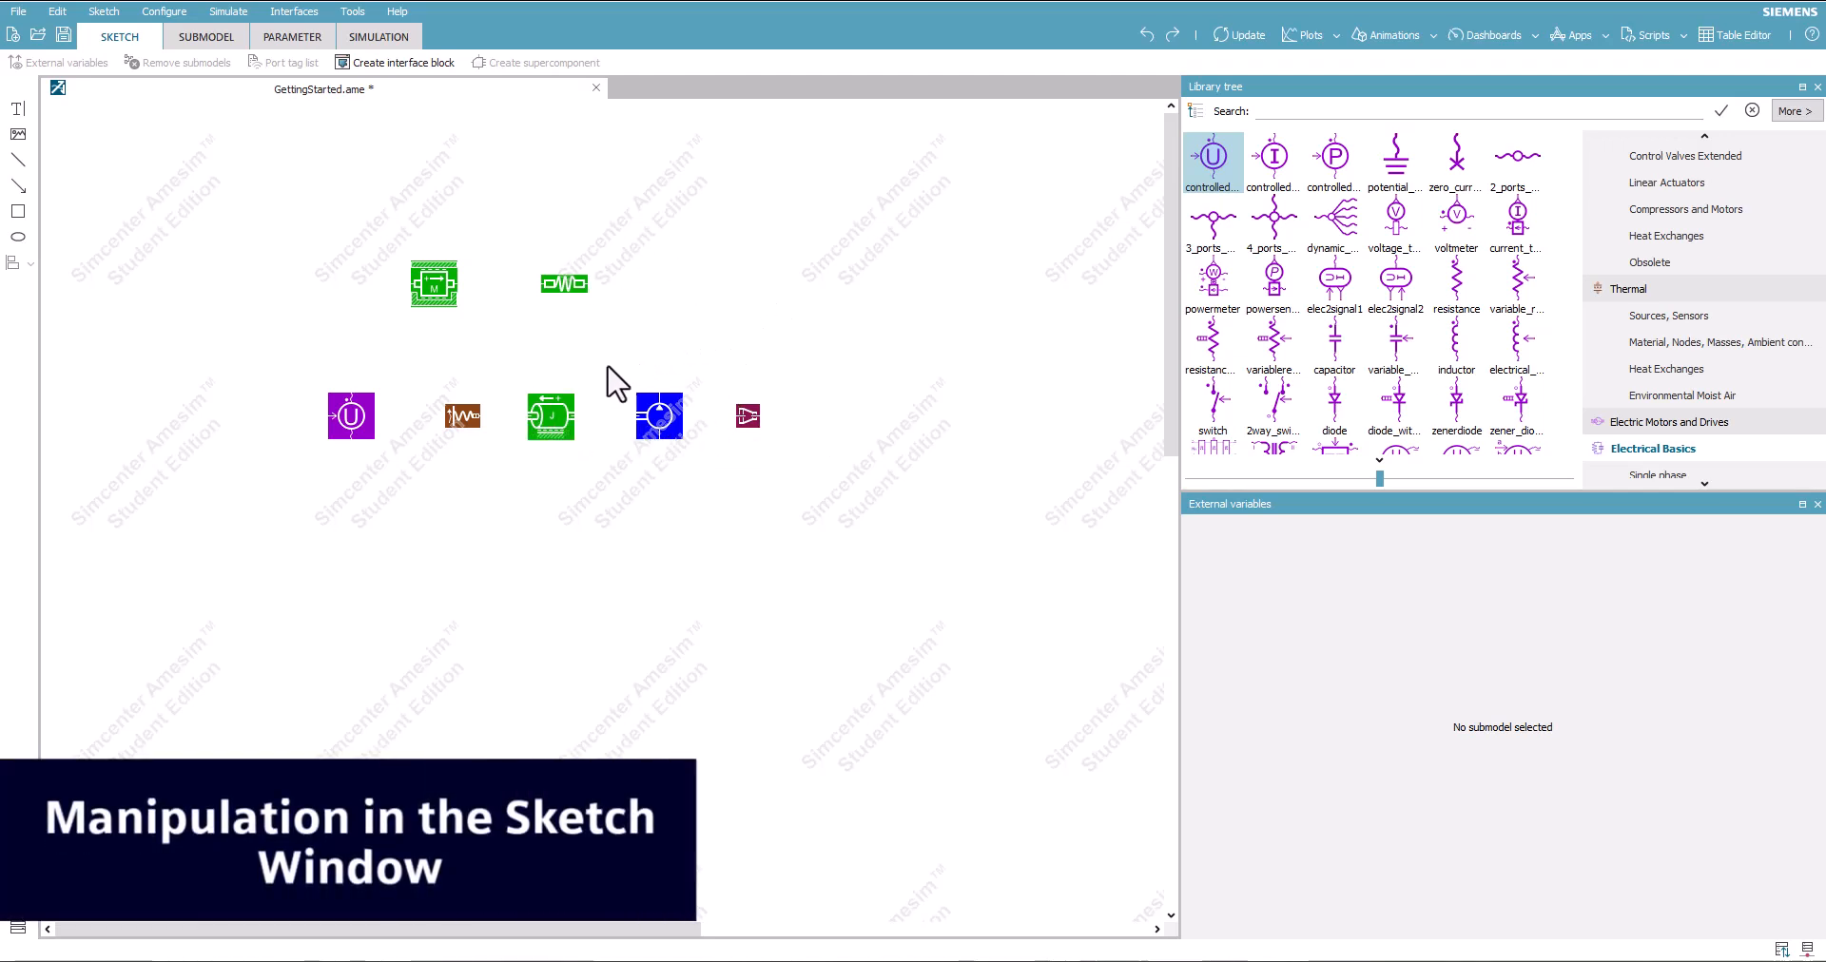
Align the spring with the mass and connect their facing ports with a line.
{"action": "mouse_move", "coordinate": [573, 290]}
{"action": "left_mouse_down"}
{"action": "mouse_move", "coordinate": [525, 288]}
{"action": "mouse_move", "coordinate": [567, 283]}
{"action": "left_mouse_up"}
{"action": "left_click", "coordinate": [468, 286]}
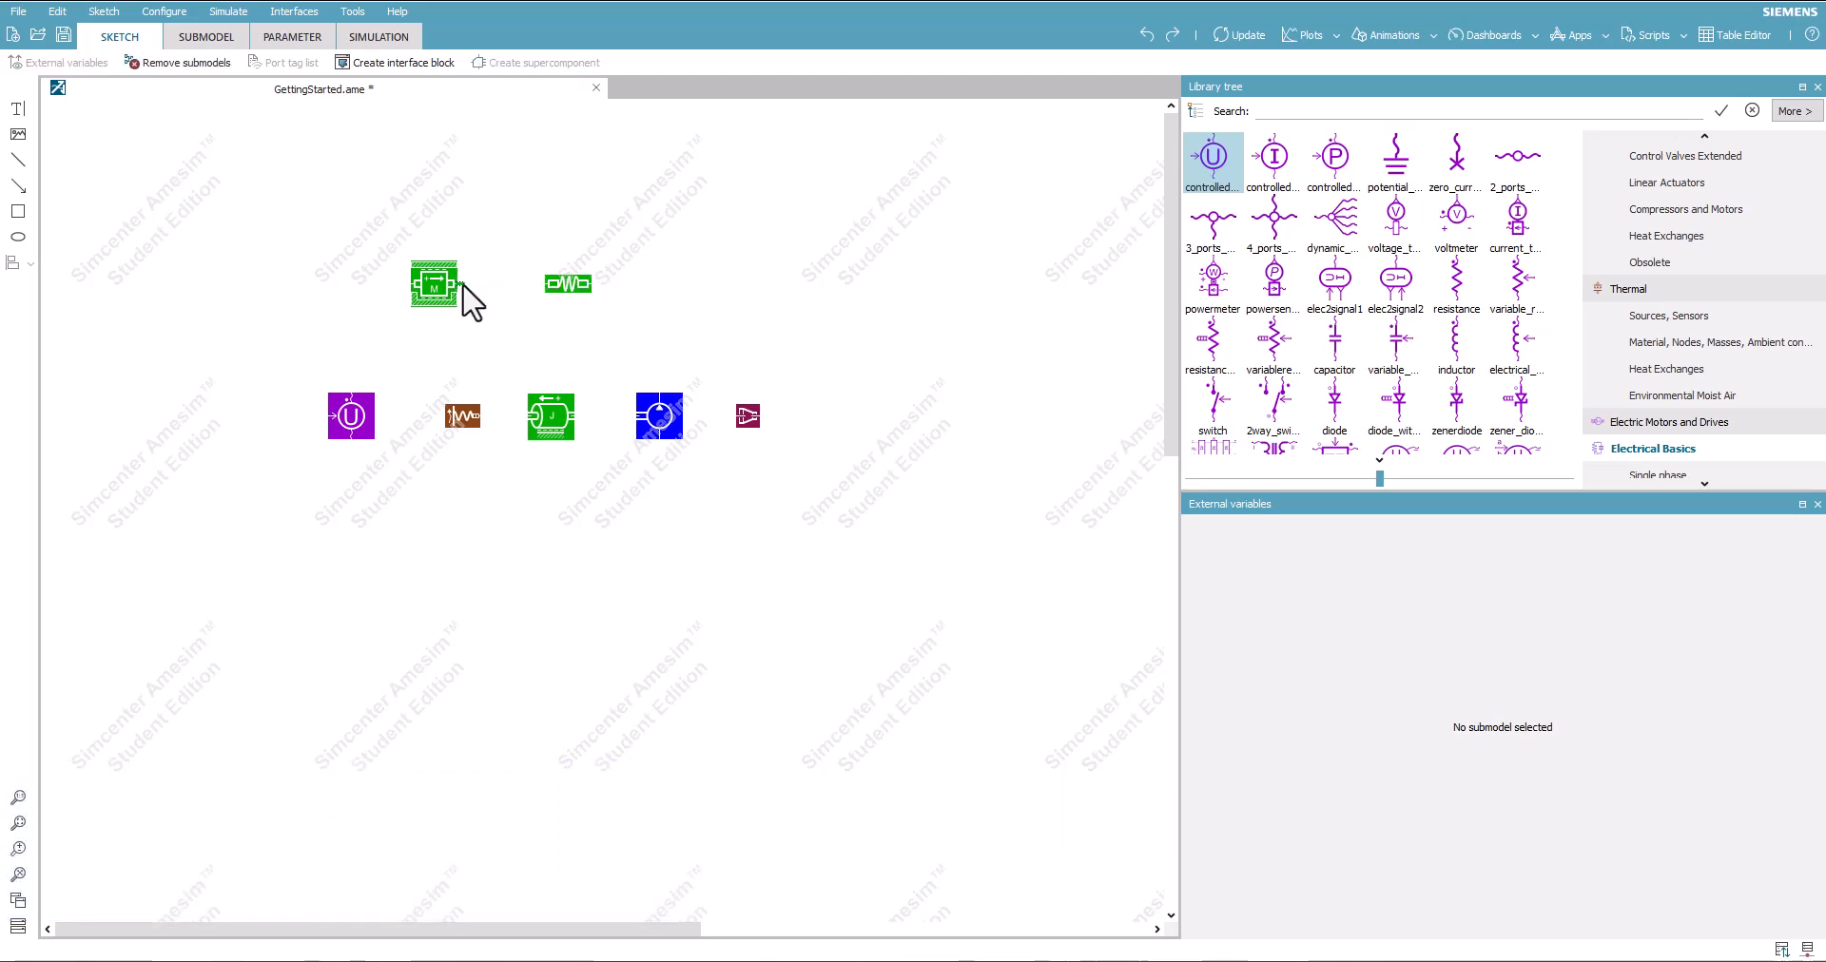
{"action": "left_click", "coordinate": [539, 287]}
Connect the rotary load to the hydraulic pump with a line and attach the brown thermal component to the load's other side.
{"action": "left_click", "coordinate": [577, 416]}
{"action": "left_click", "coordinate": [639, 415]}
{"action": "left_click_drag", "start_coordinate": [455, 422], "coordinate": [496, 408]}
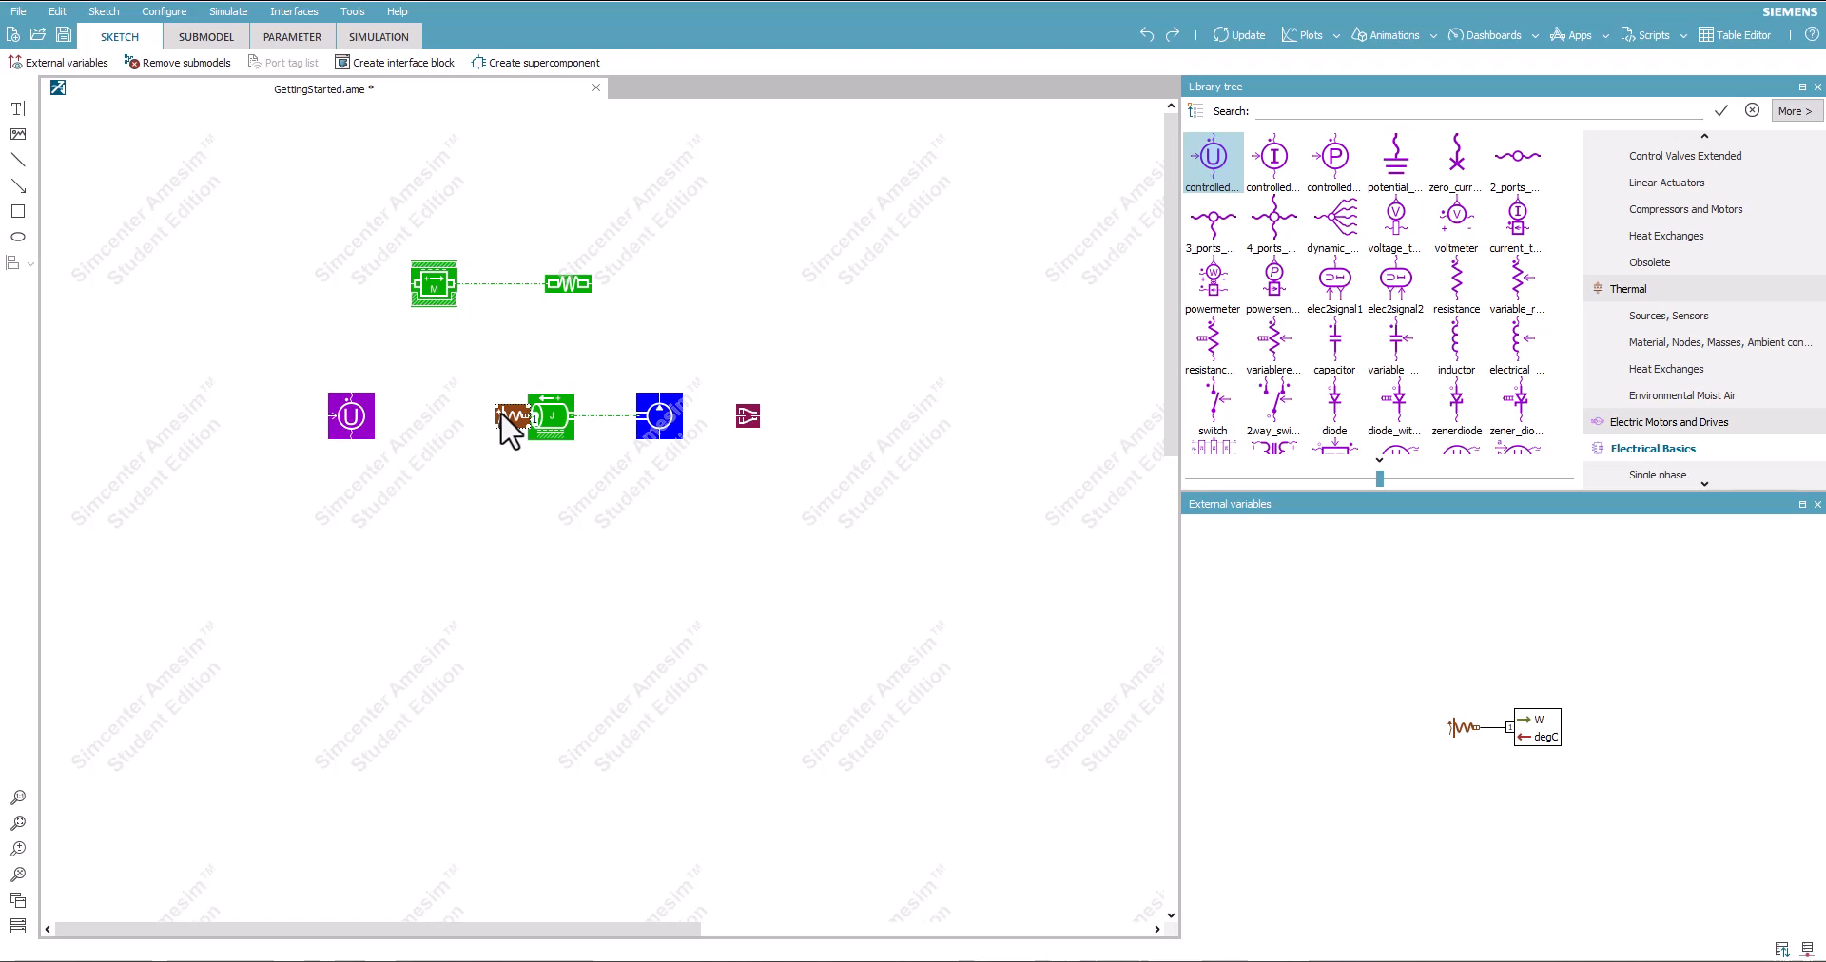
{"action": "left_click", "coordinate": [392, 423]}
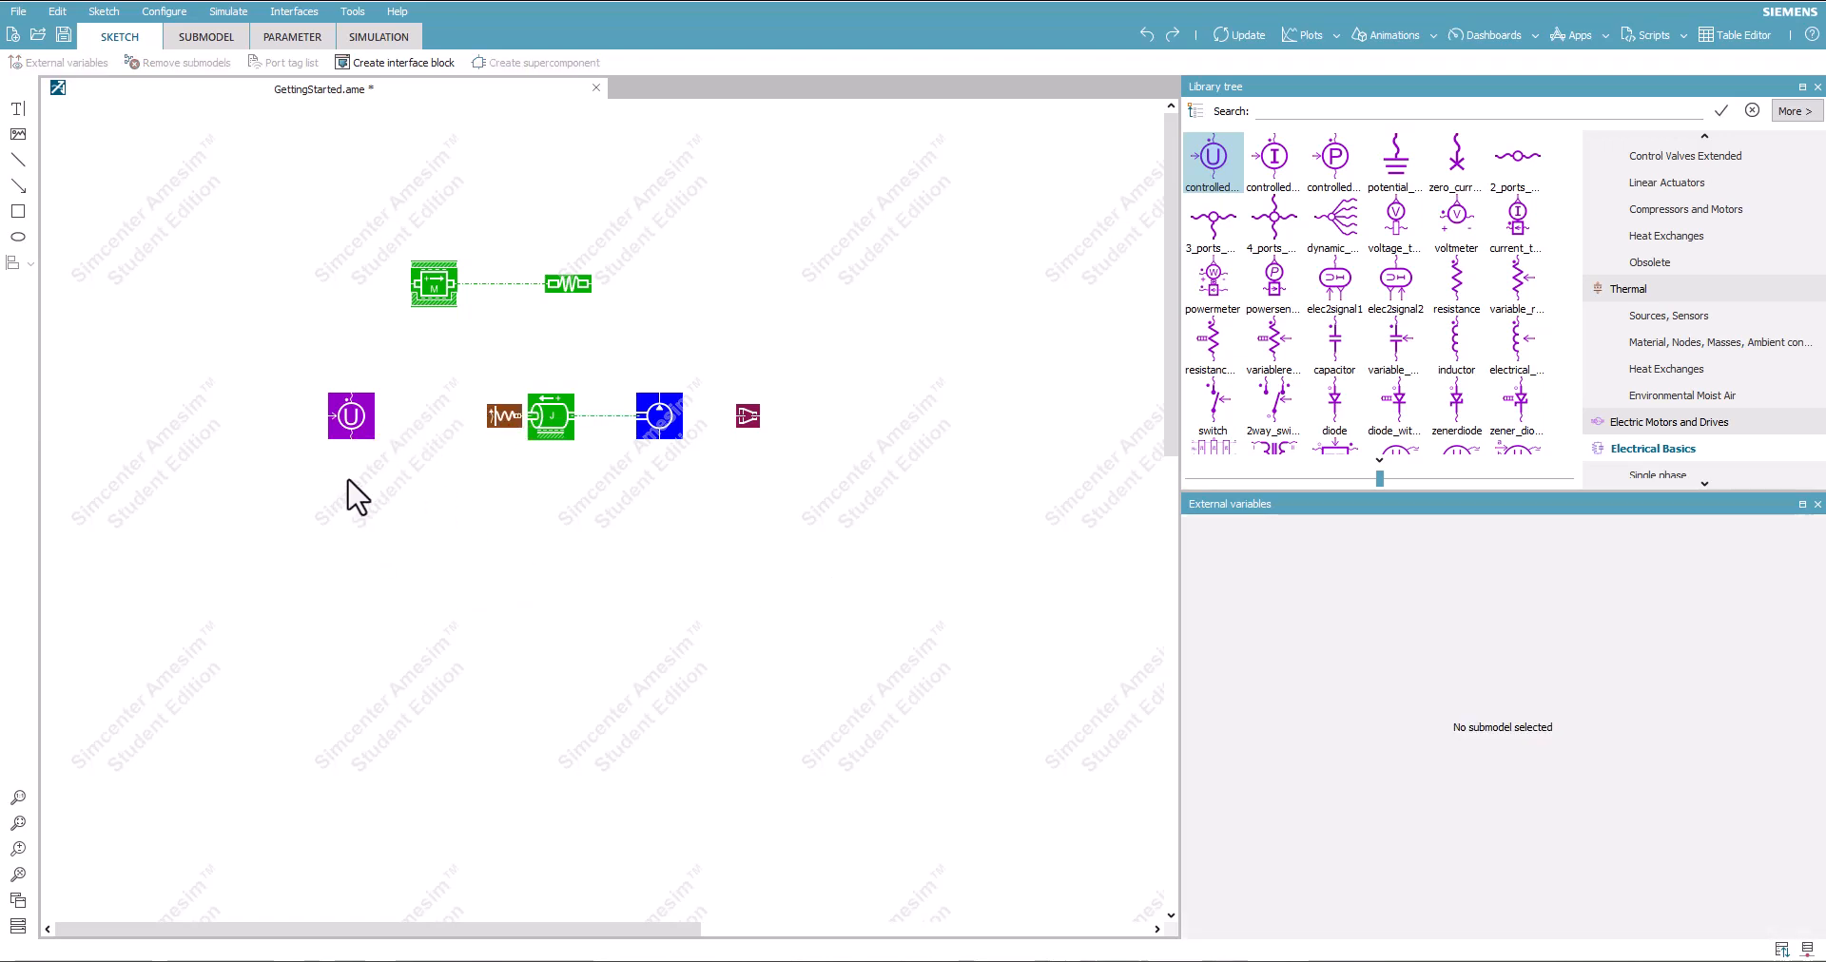
Rotate and flip the controlled voltage source, and place a second voltage source between it and the thermal component.
{"action": "left_click_drag", "start_coordinate": [360, 425], "coordinate": [360, 425]}
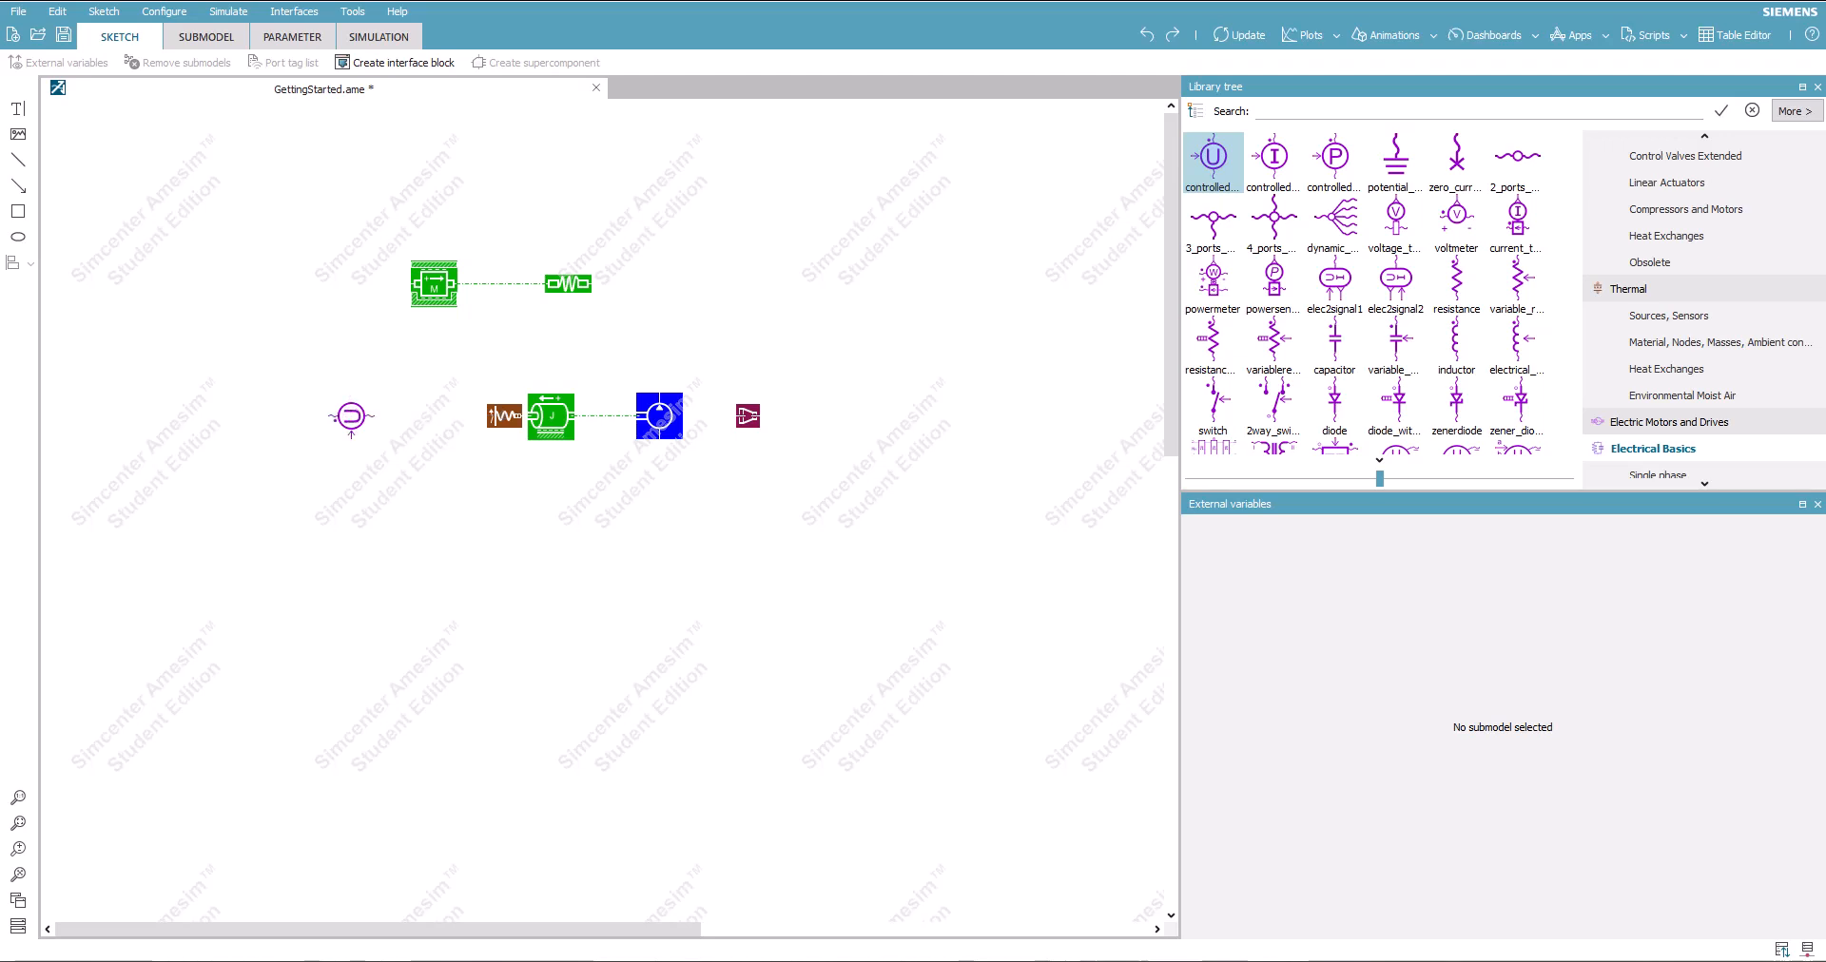
{"action": "left_click_drag", "start_coordinate": [360, 425], "coordinate": [349, 425]}
{"action": "key", "text": "ctrl+m"}
{"action": "left_click", "coordinate": [349, 425]}
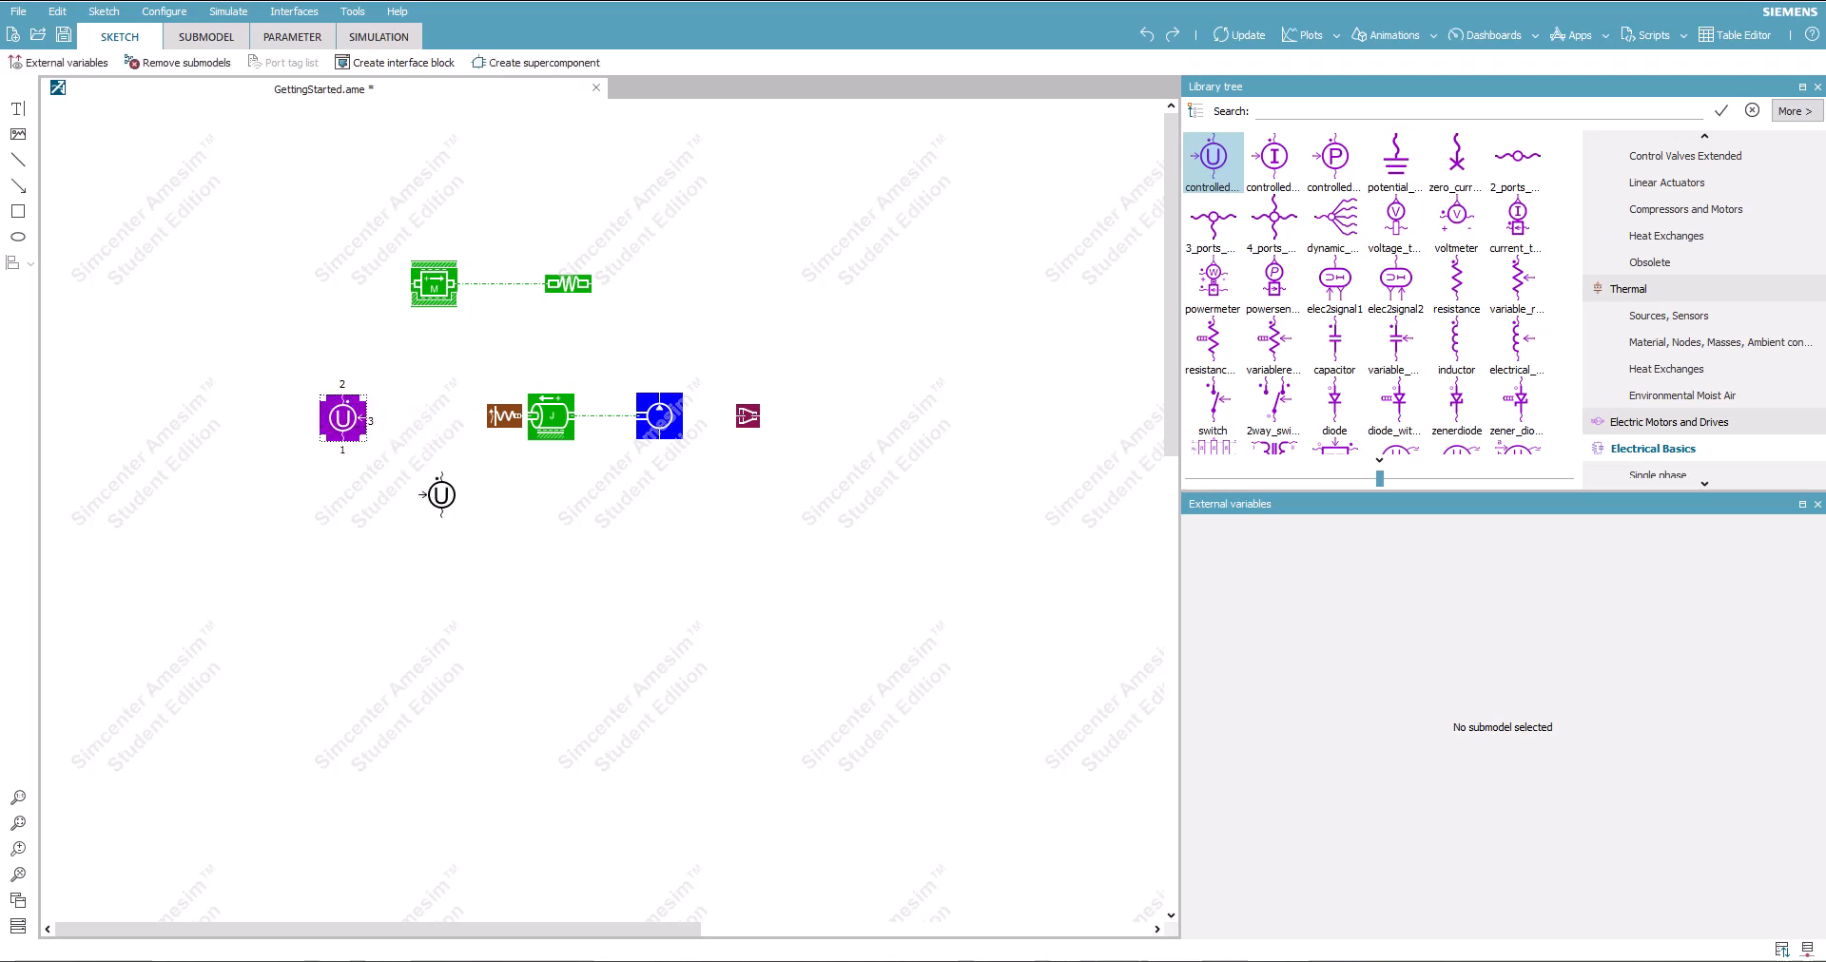
{"action": "left_click", "coordinate": [422, 425]}
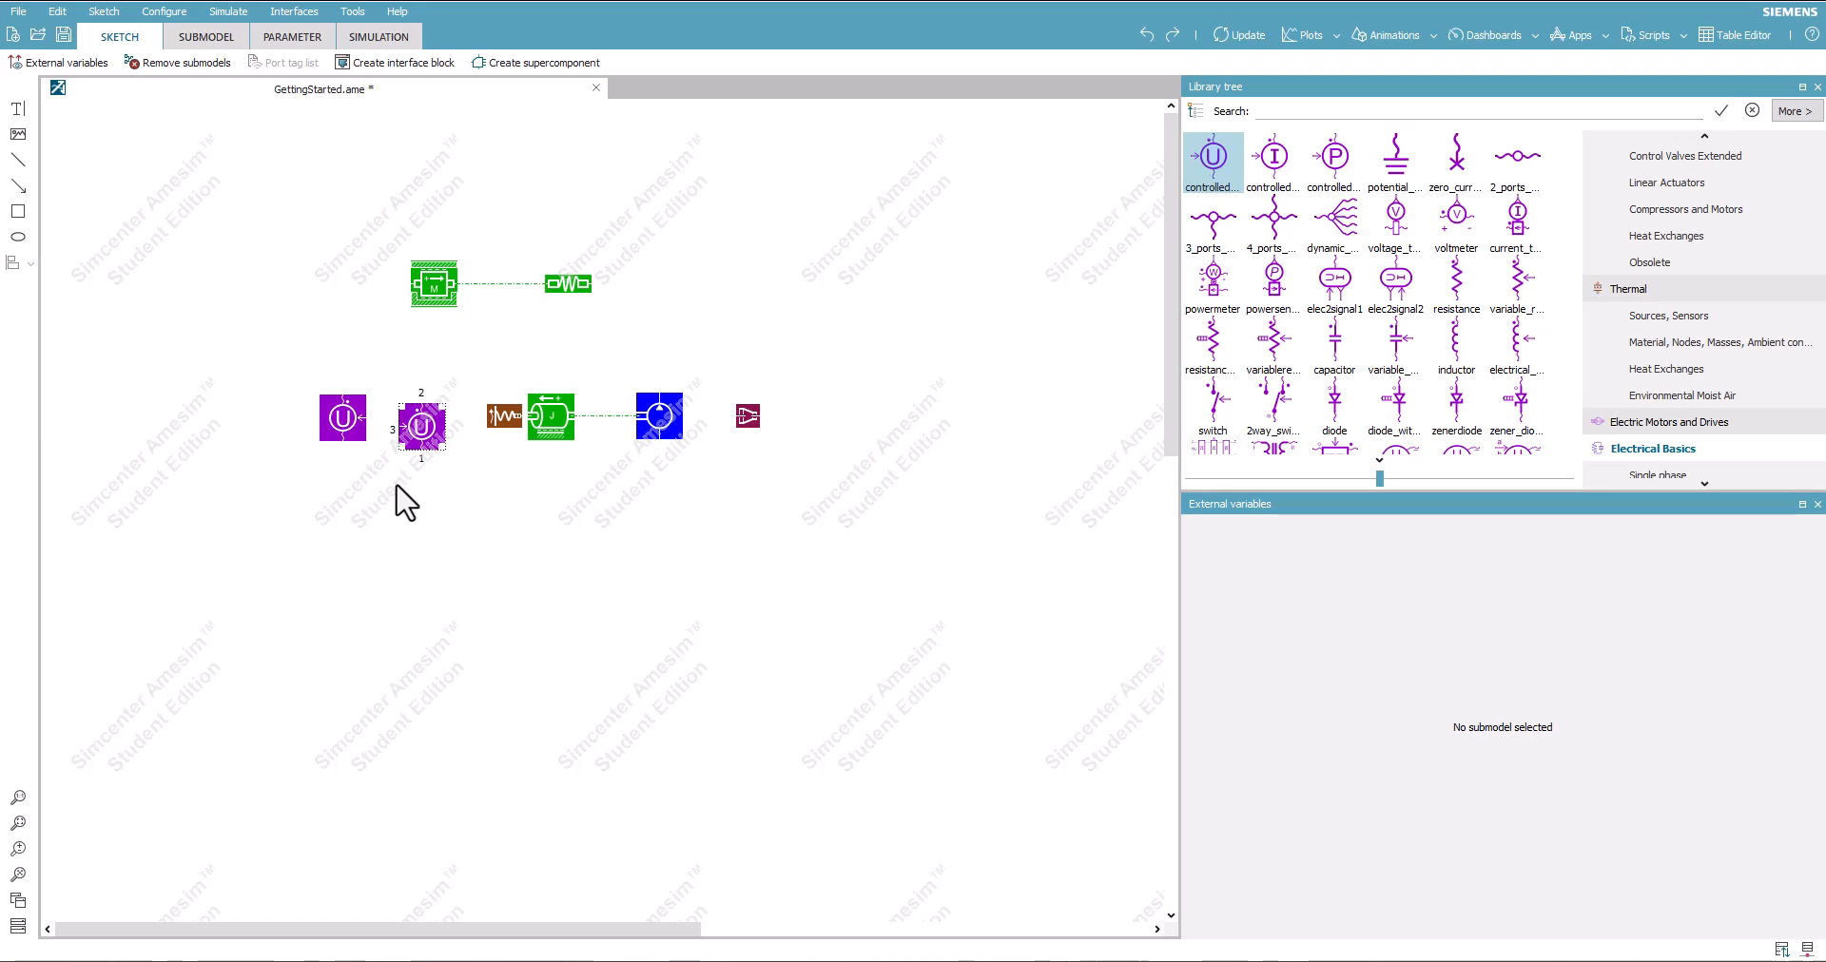
Copy all components and lines in the sketch and place the duplicates below the originals.
{"action": "key", "text": "ctrl+a"}
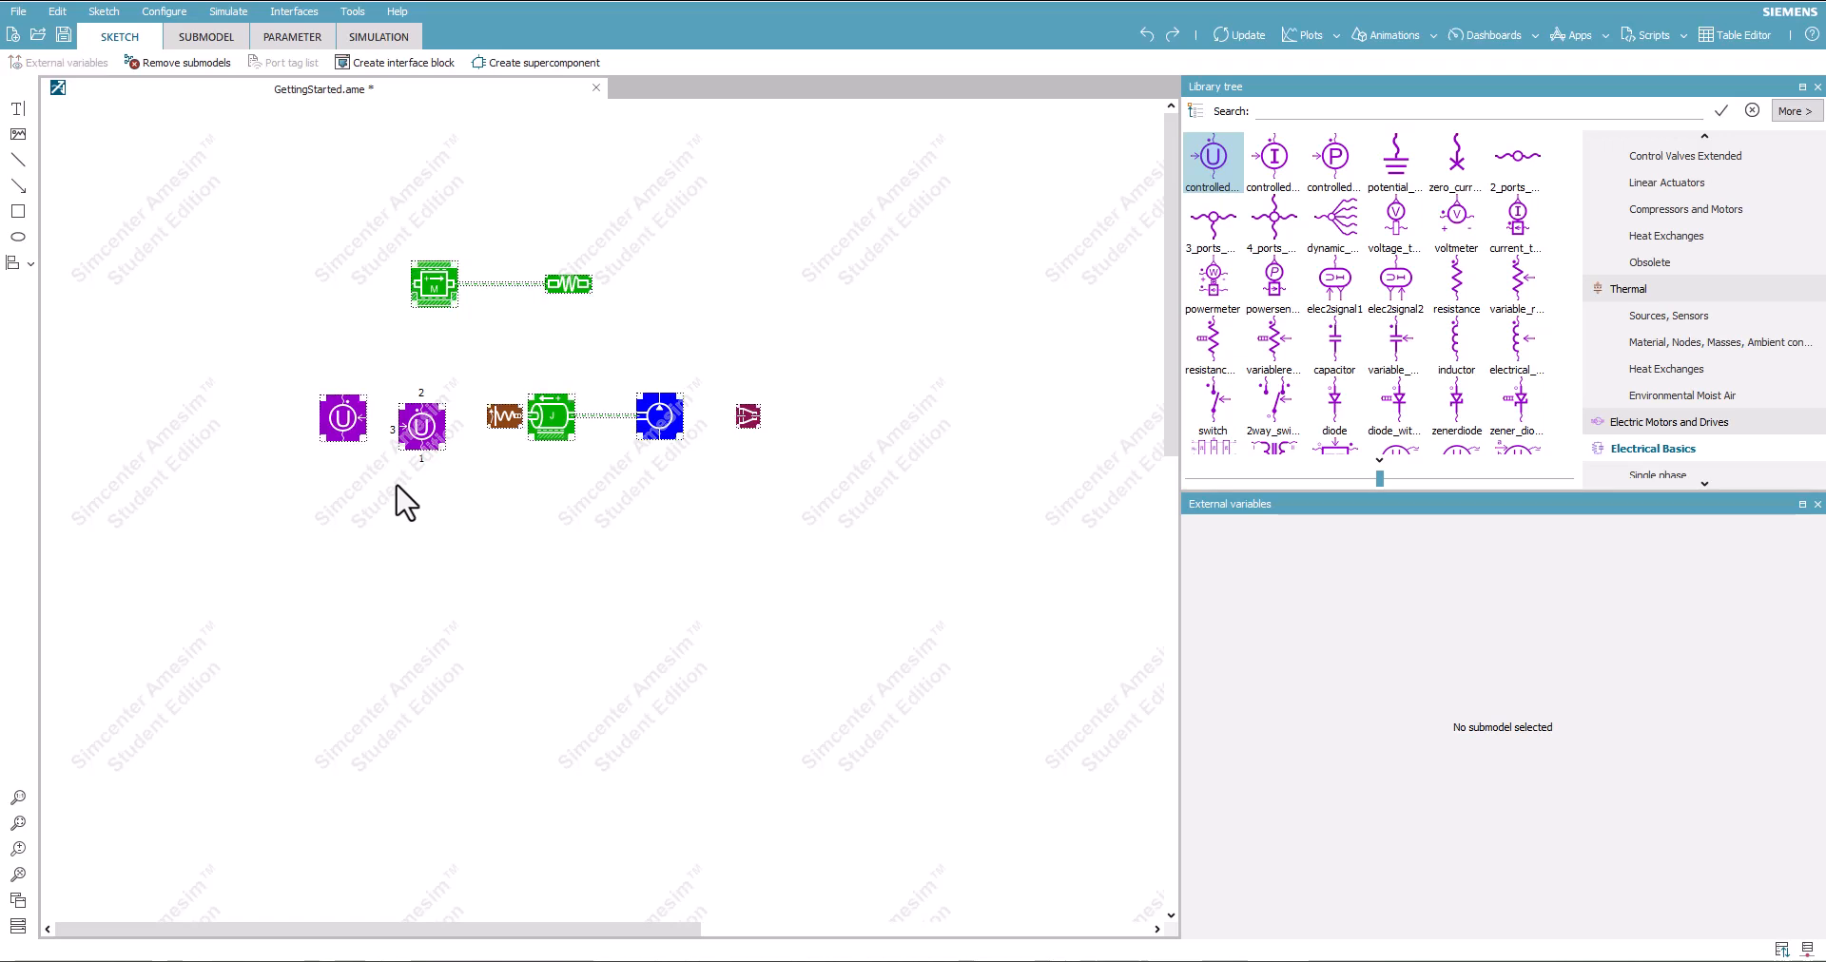
{"action": "key", "text": "ctrl+c"}
{"action": "key", "text": "ctrl+v"}
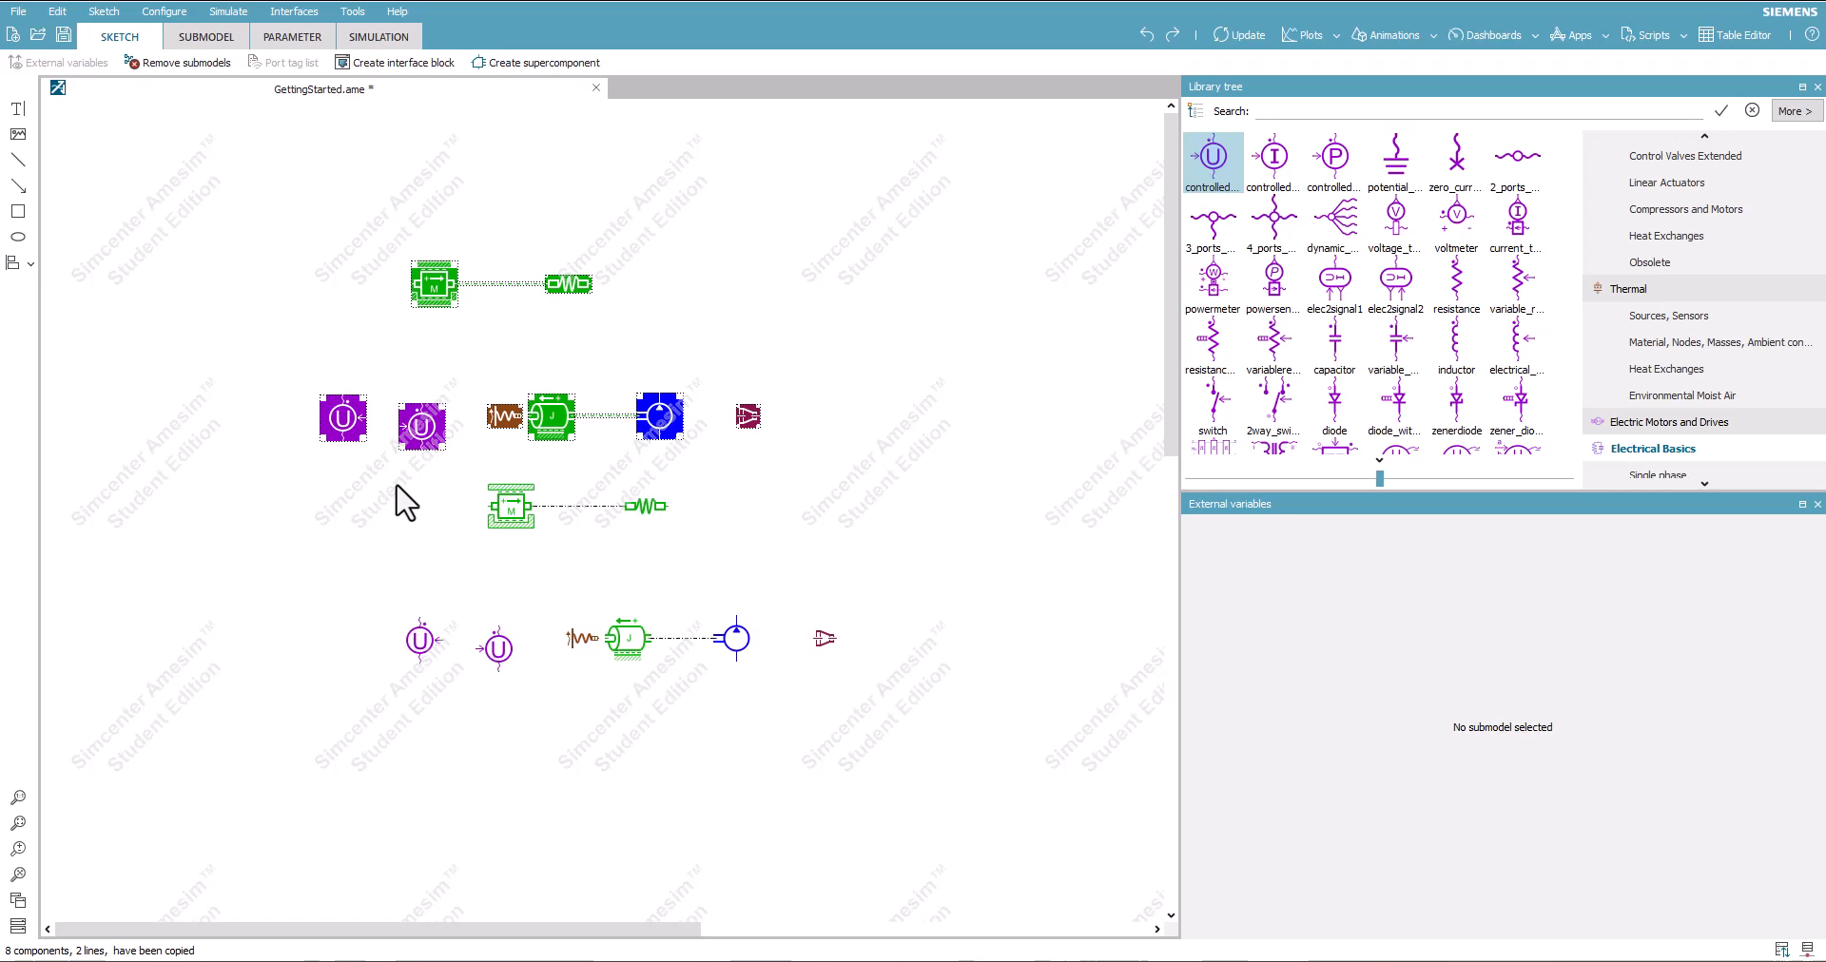
{"action": "left_click", "coordinate": [408, 528]}
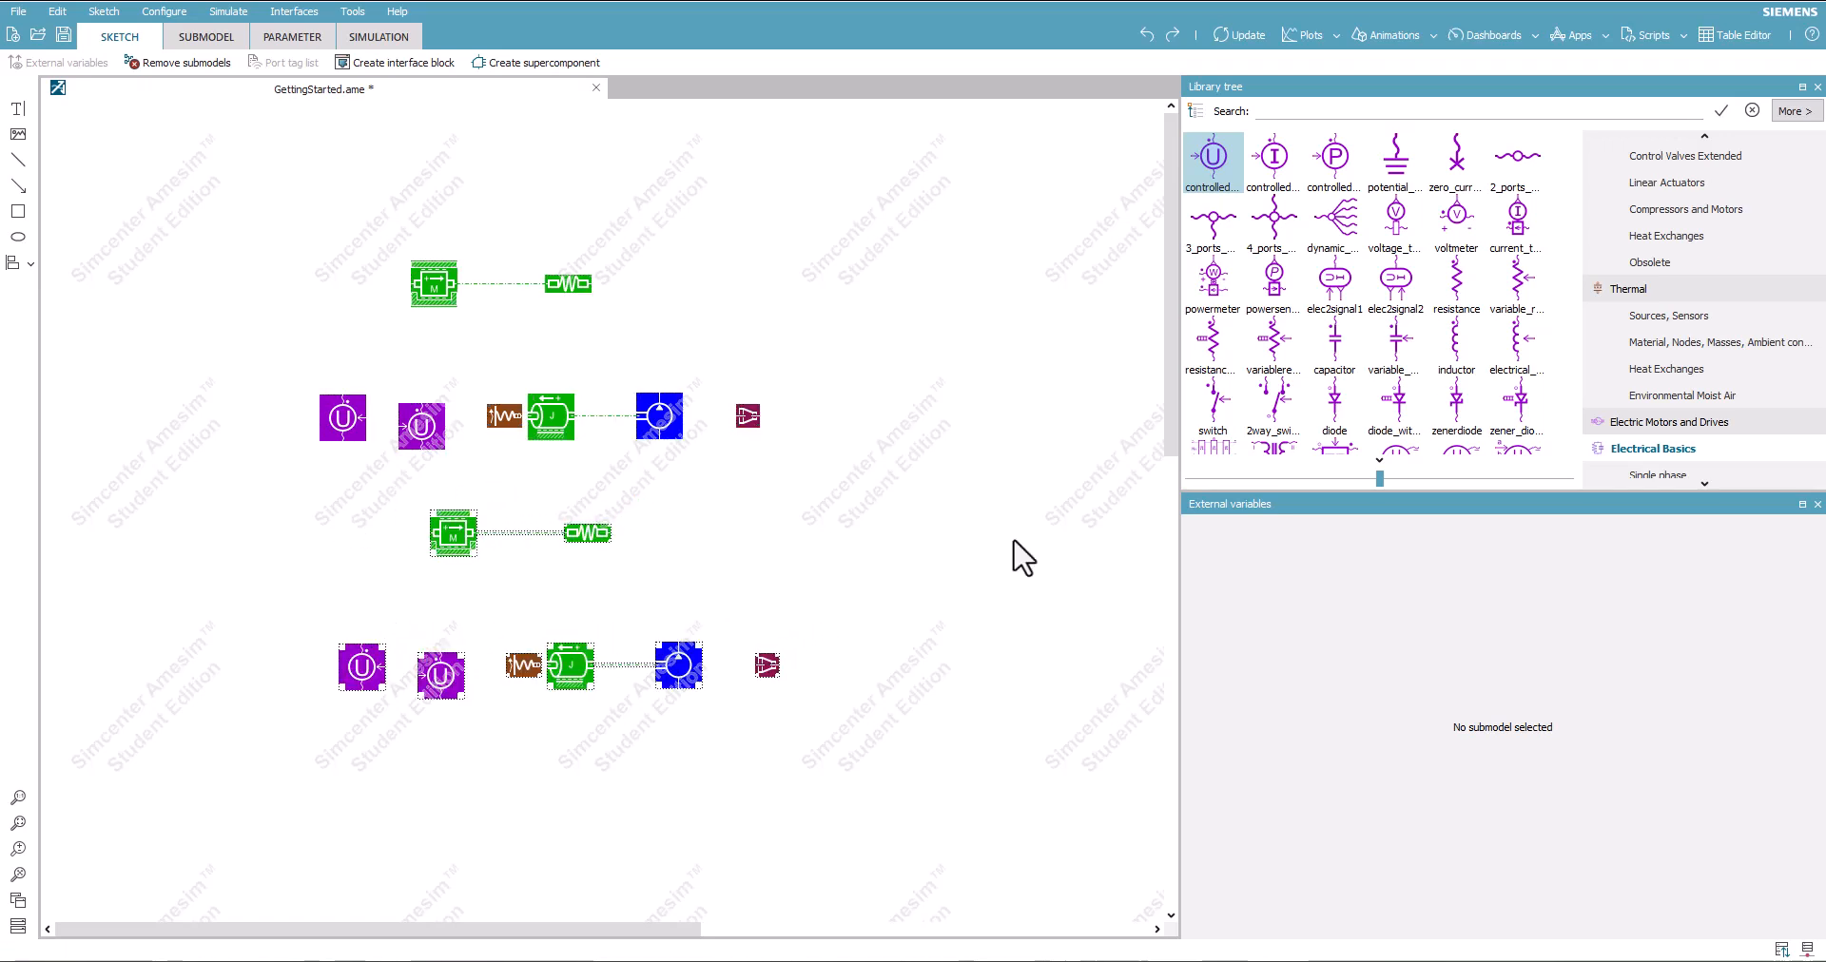
Delete every component and line from the sketch.
{"action": "key", "text": "ctrl+a"}
{"action": "key", "text": "Delete"}
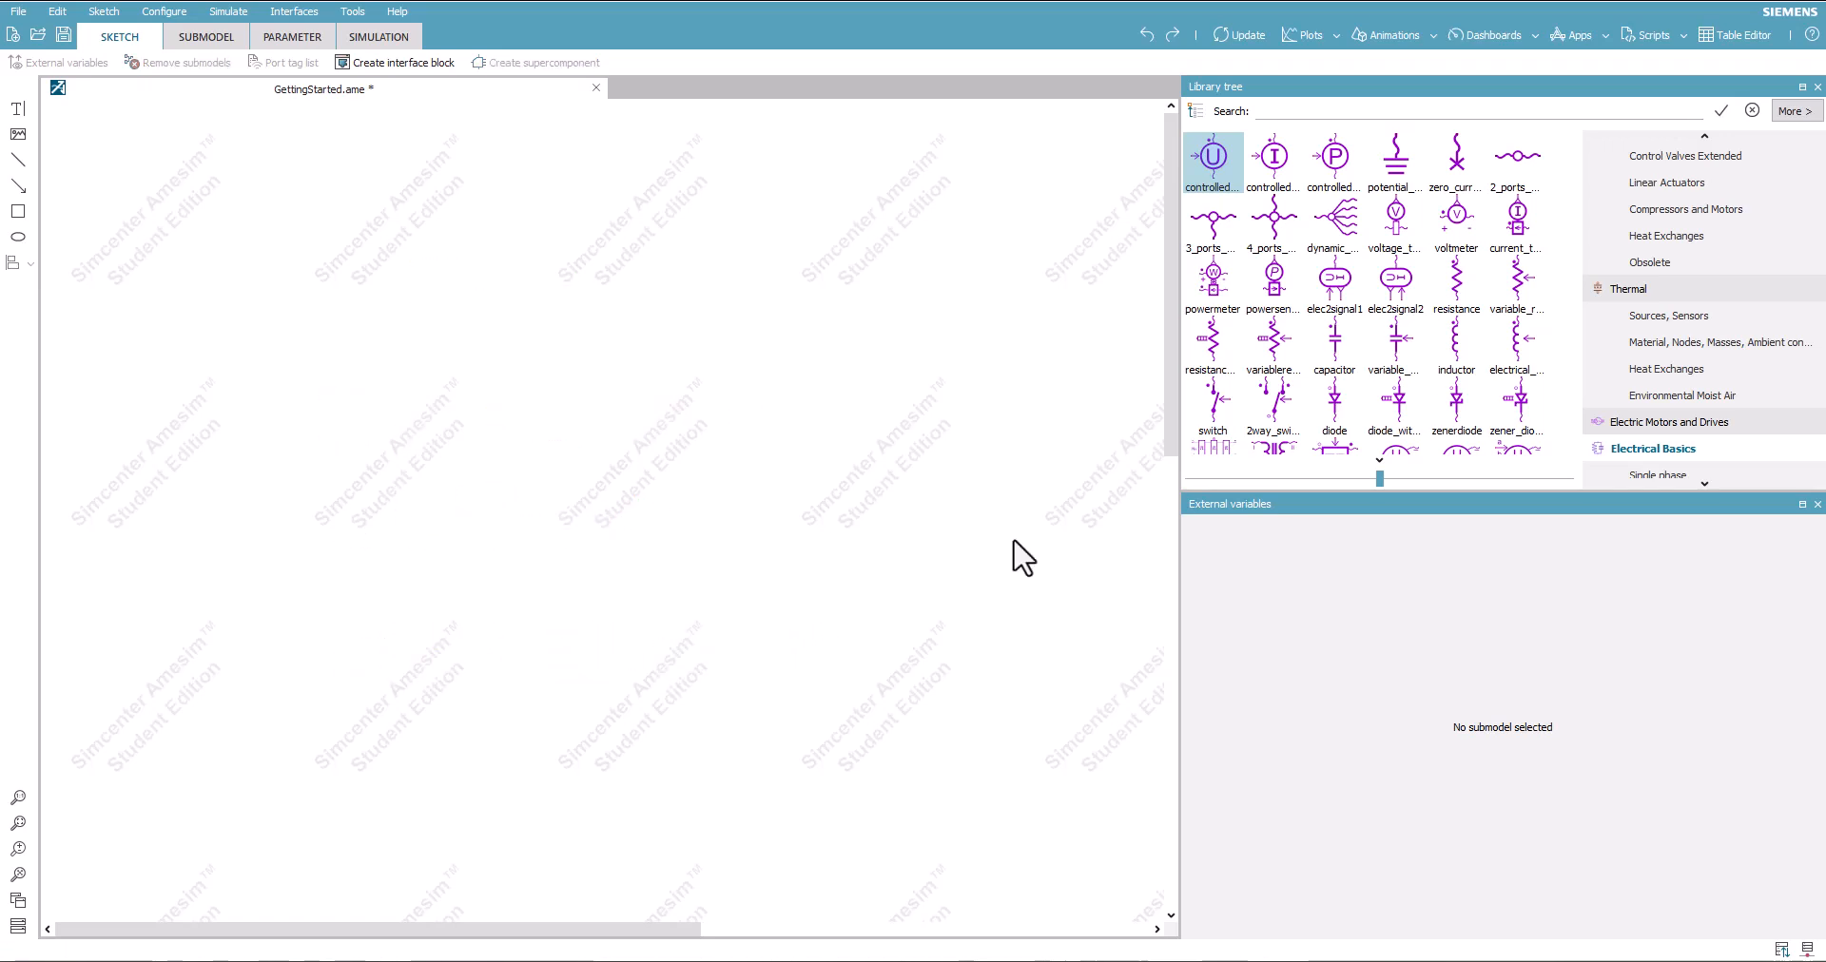
Place a mass_friction_endstops component from Mechanical > Translation > Masses in the upper part of the empty sketch.
{"action": "scroll", "coordinate": [1722, 285], "scroll_direction": "up", "scroll_amount": 10}
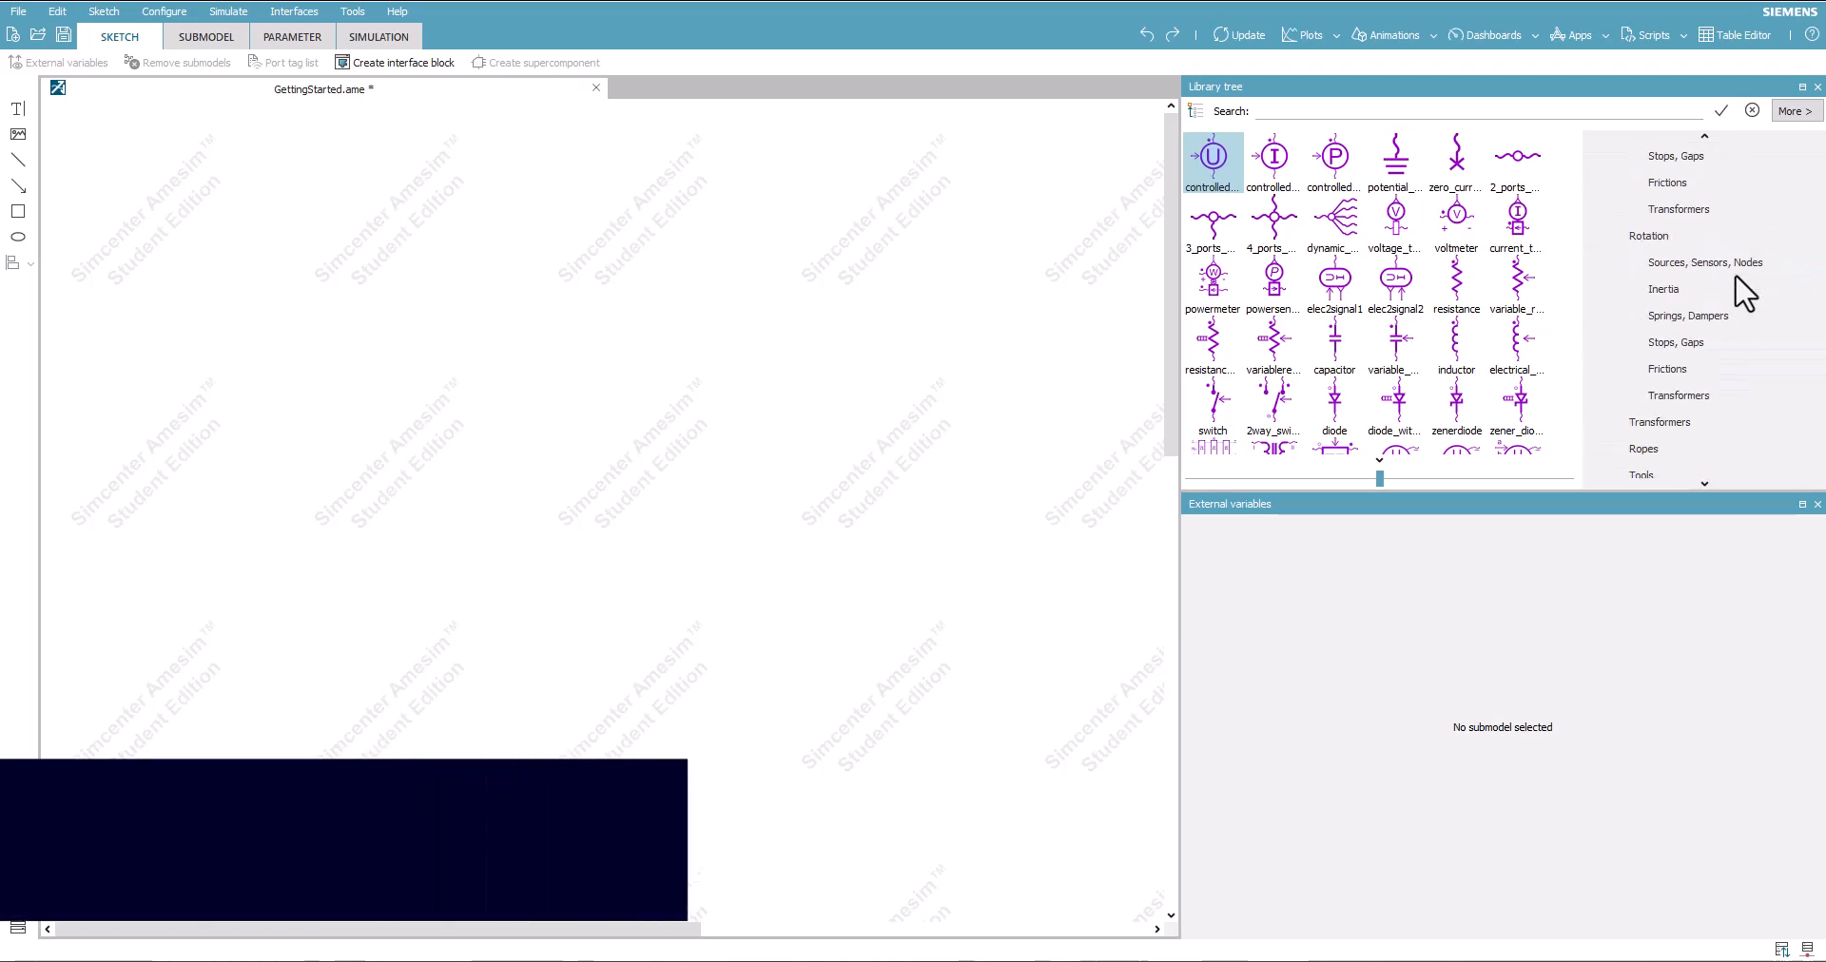
{"action": "left_click", "coordinate": [1700, 333]}
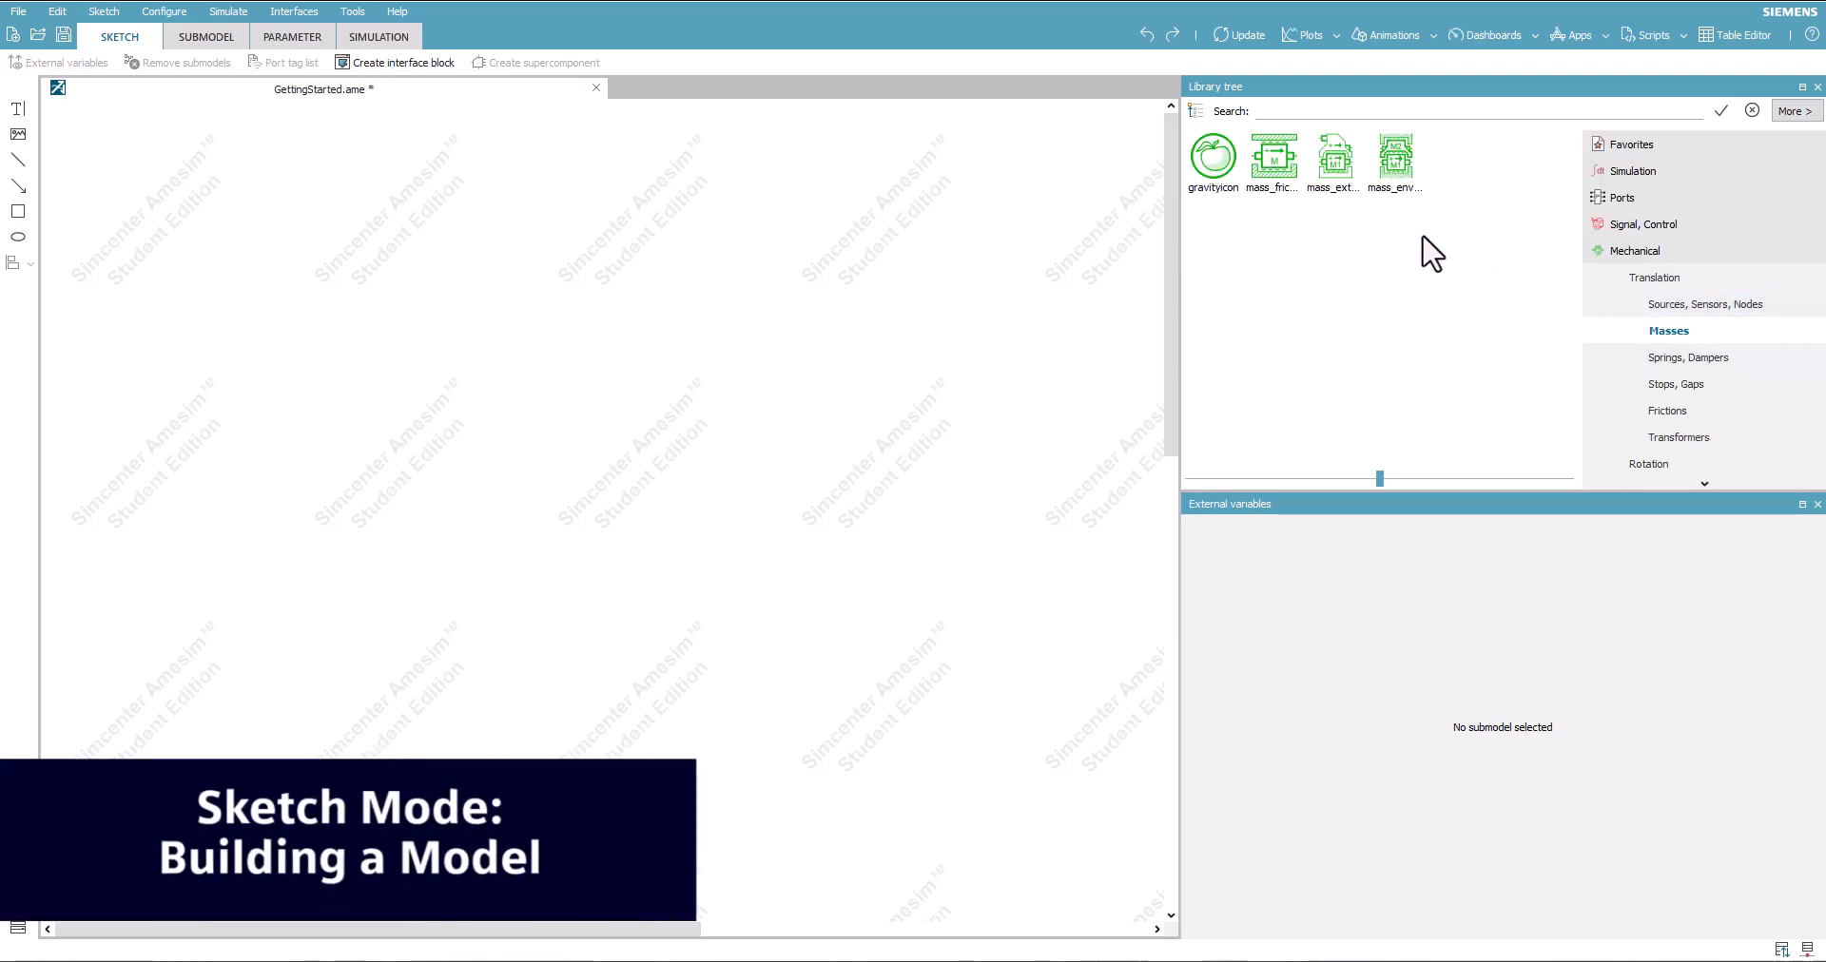
{"action": "left_click_drag", "start_coordinate": [1294, 180], "coordinate": [681, 348]}
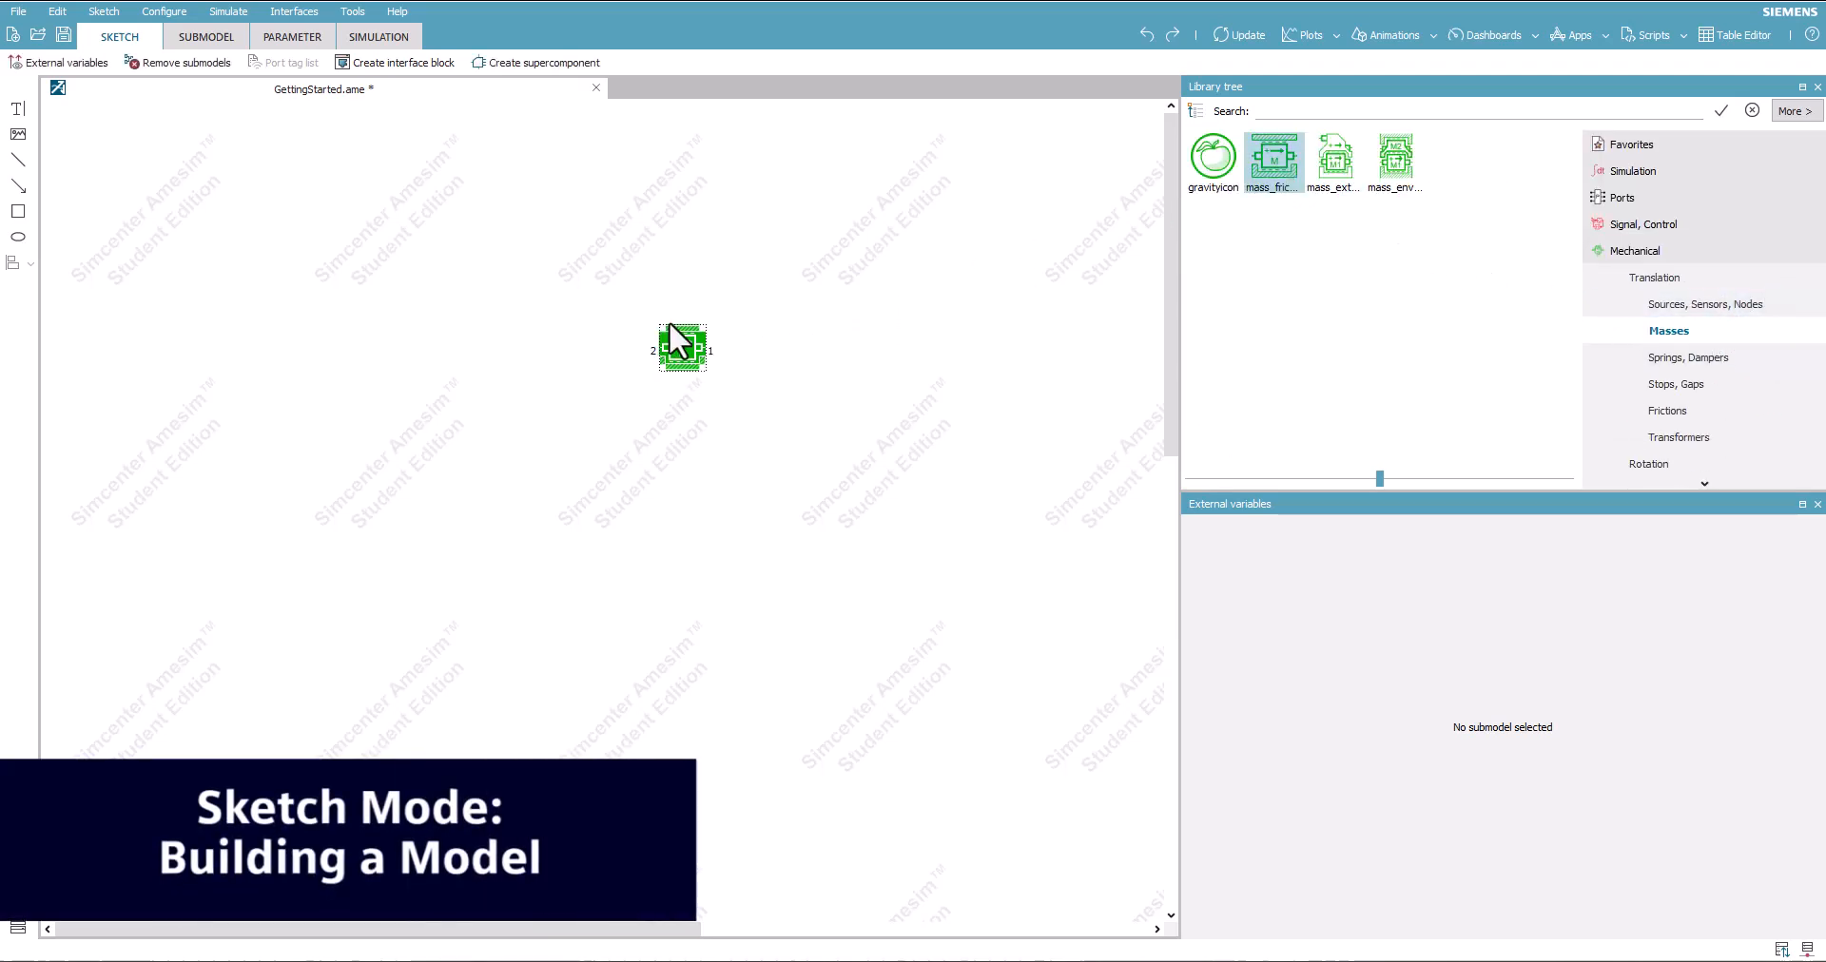
Place a spring01 component from Mechanical > Translation > Springs, Dampers against port 2 of the mass.
{"action": "left_click", "coordinate": [1623, 355]}
{"action": "left_click_drag", "start_coordinate": [1185, 167], "coordinate": [631, 348]}
{"action": "left_click", "coordinate": [961, 338]}
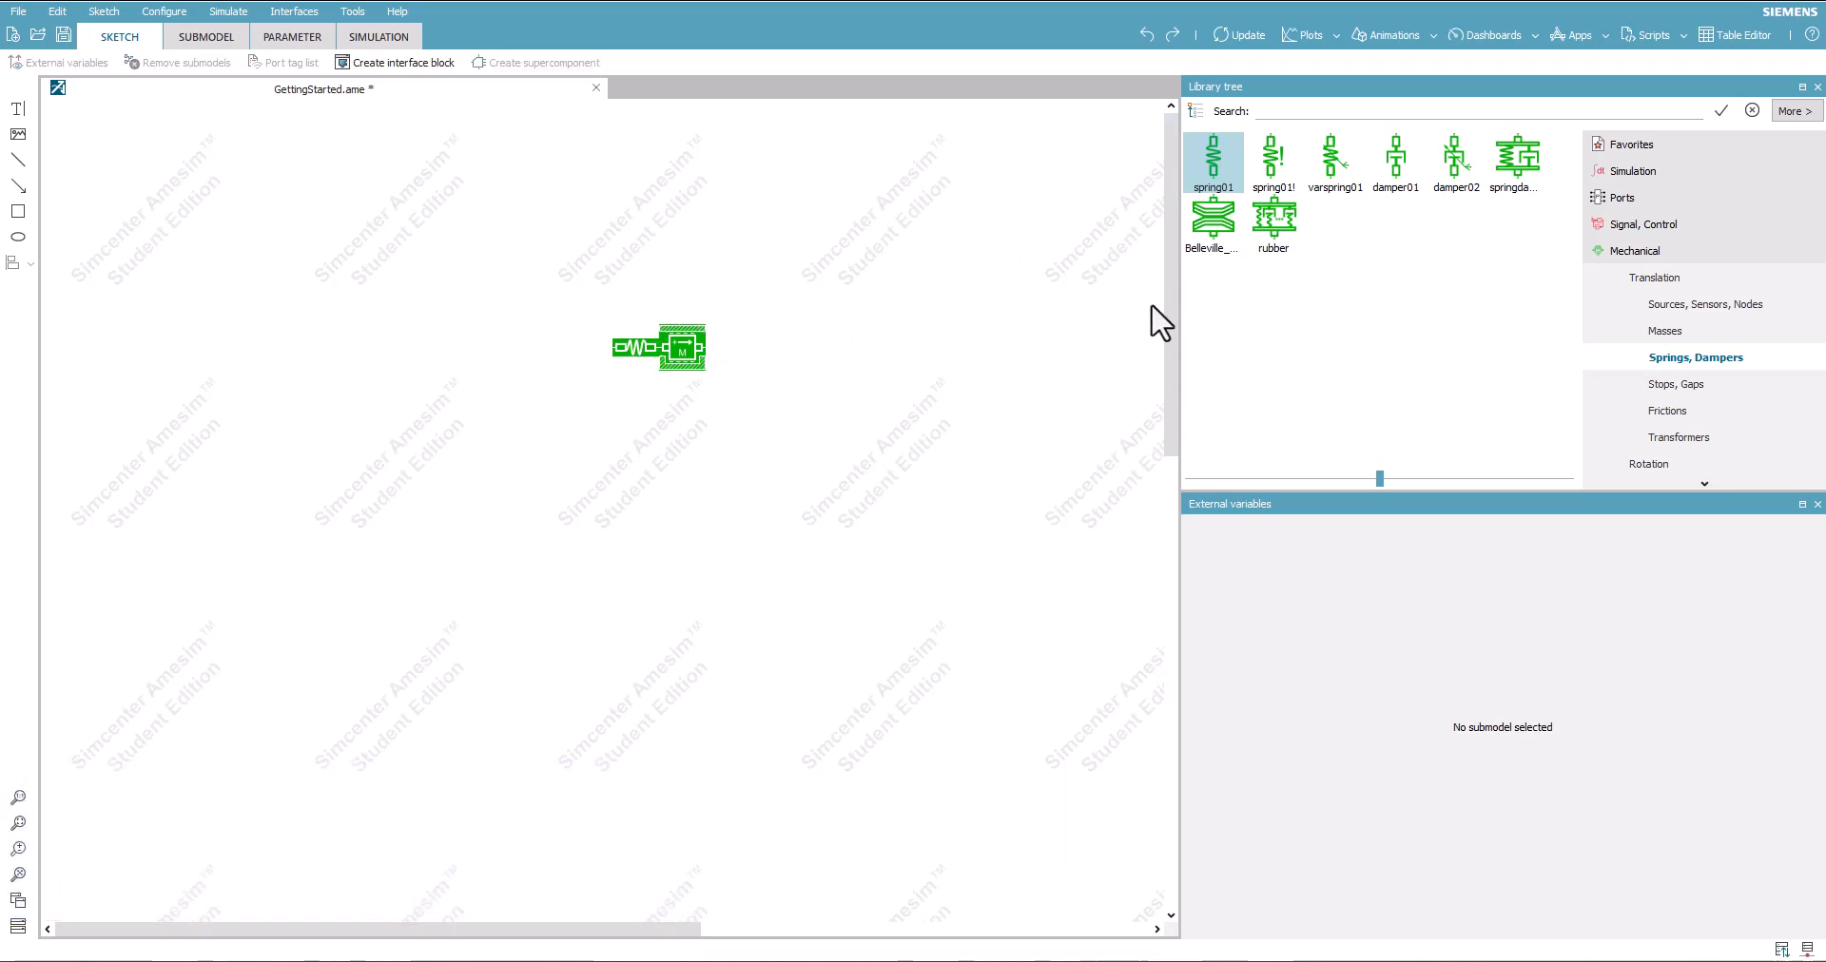
Attach a zero-force source to the mass's free port and a zero-speed source to the spring's free end, from Sources, Sensors, Nodes.
{"action": "left_click", "coordinate": [1767, 306]}
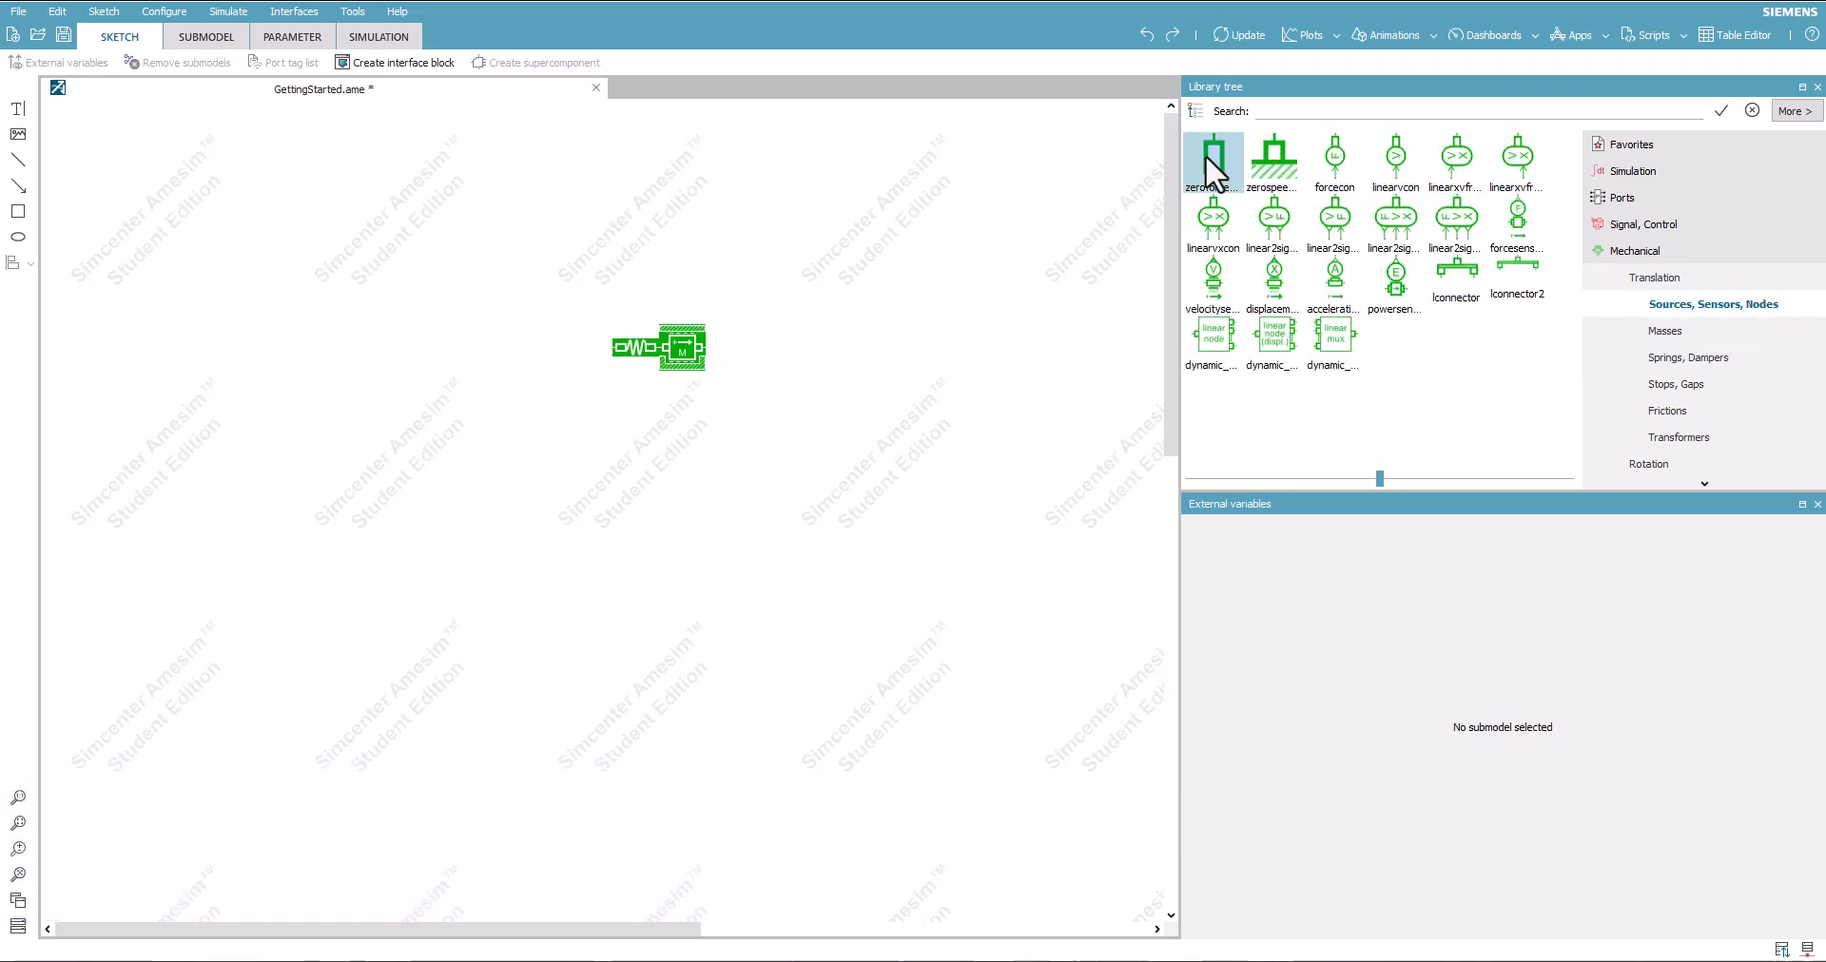
{"action": "left_click_drag", "start_coordinate": [714, 360], "coordinate": [714, 358]}
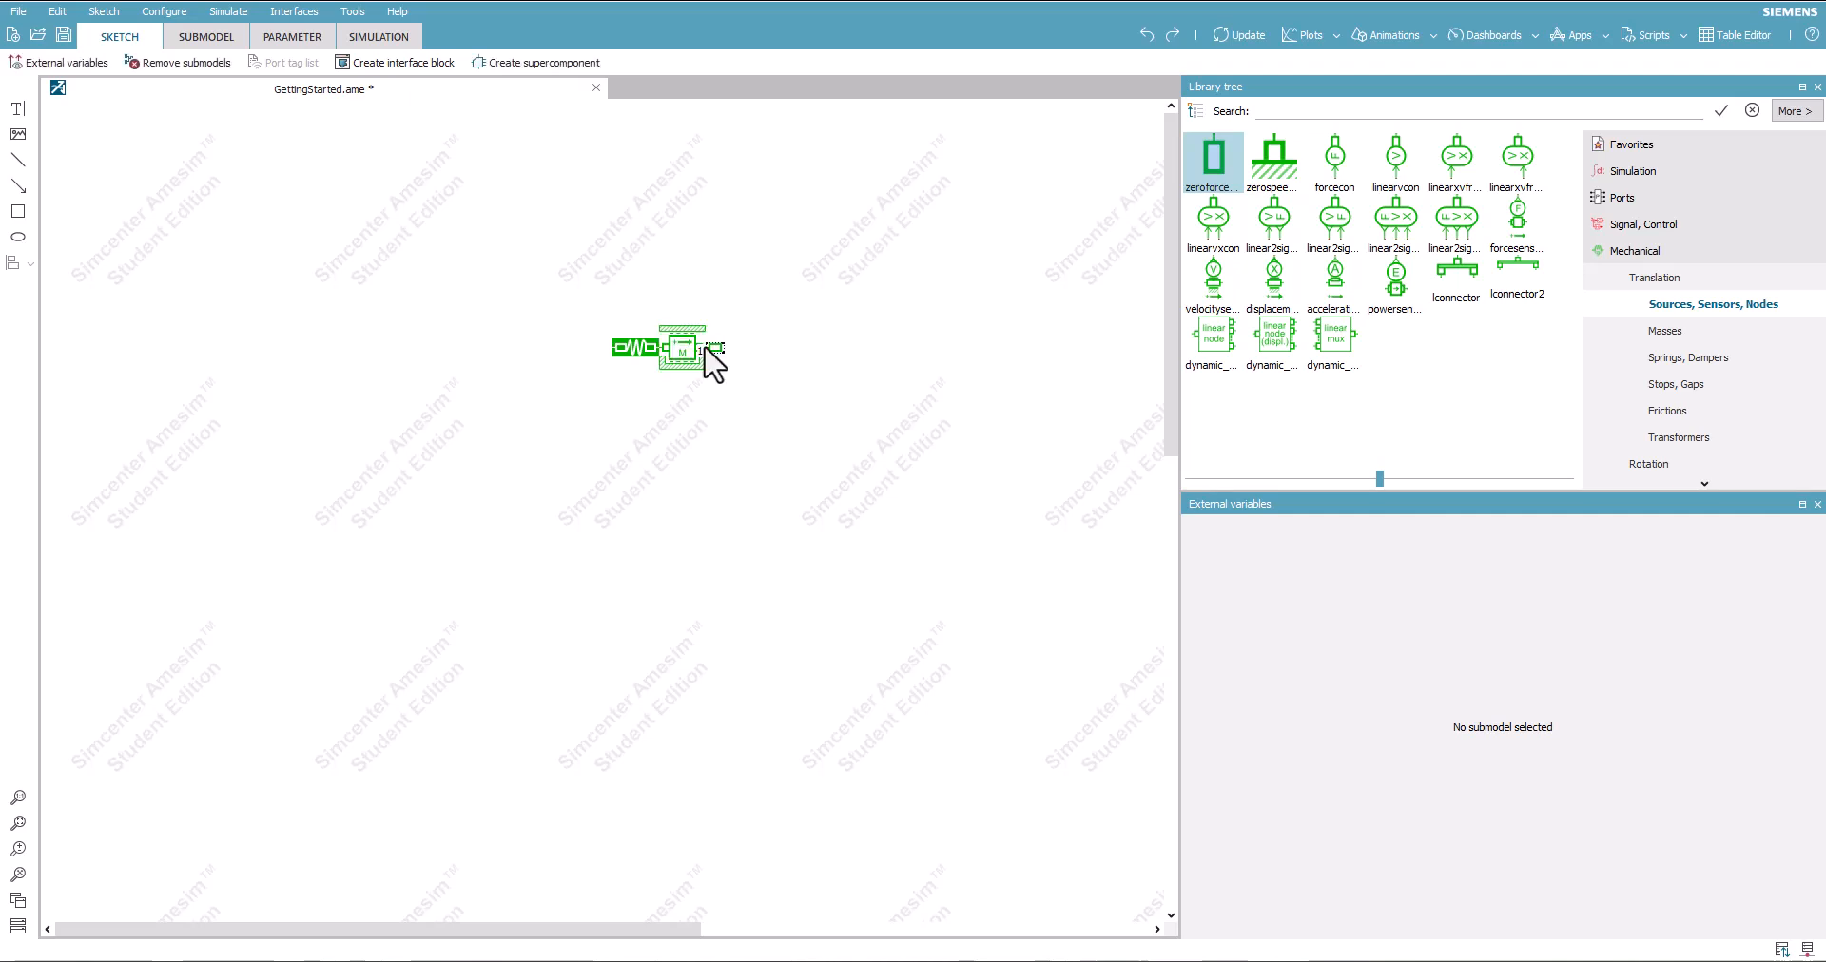
{"action": "left_click_drag", "start_coordinate": [1299, 183], "coordinate": [796, 324]}
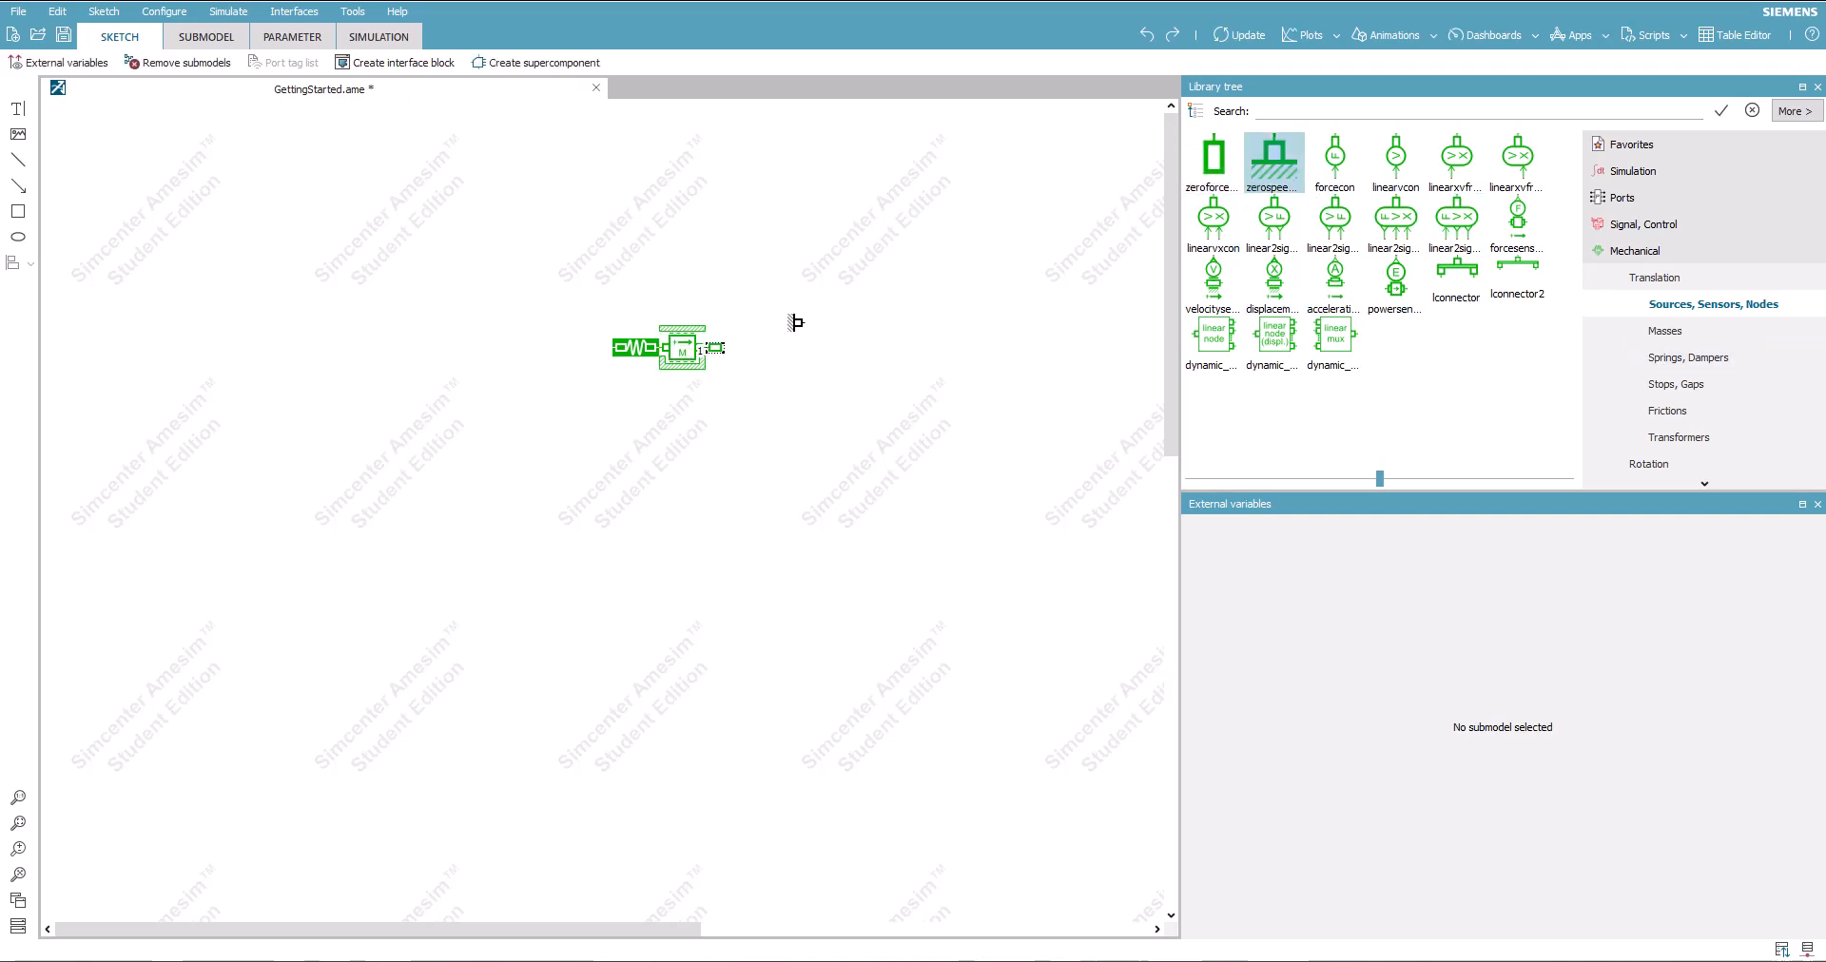
{"action": "left_click_drag", "start_coordinate": [568, 347], "coordinate": [603, 352]}
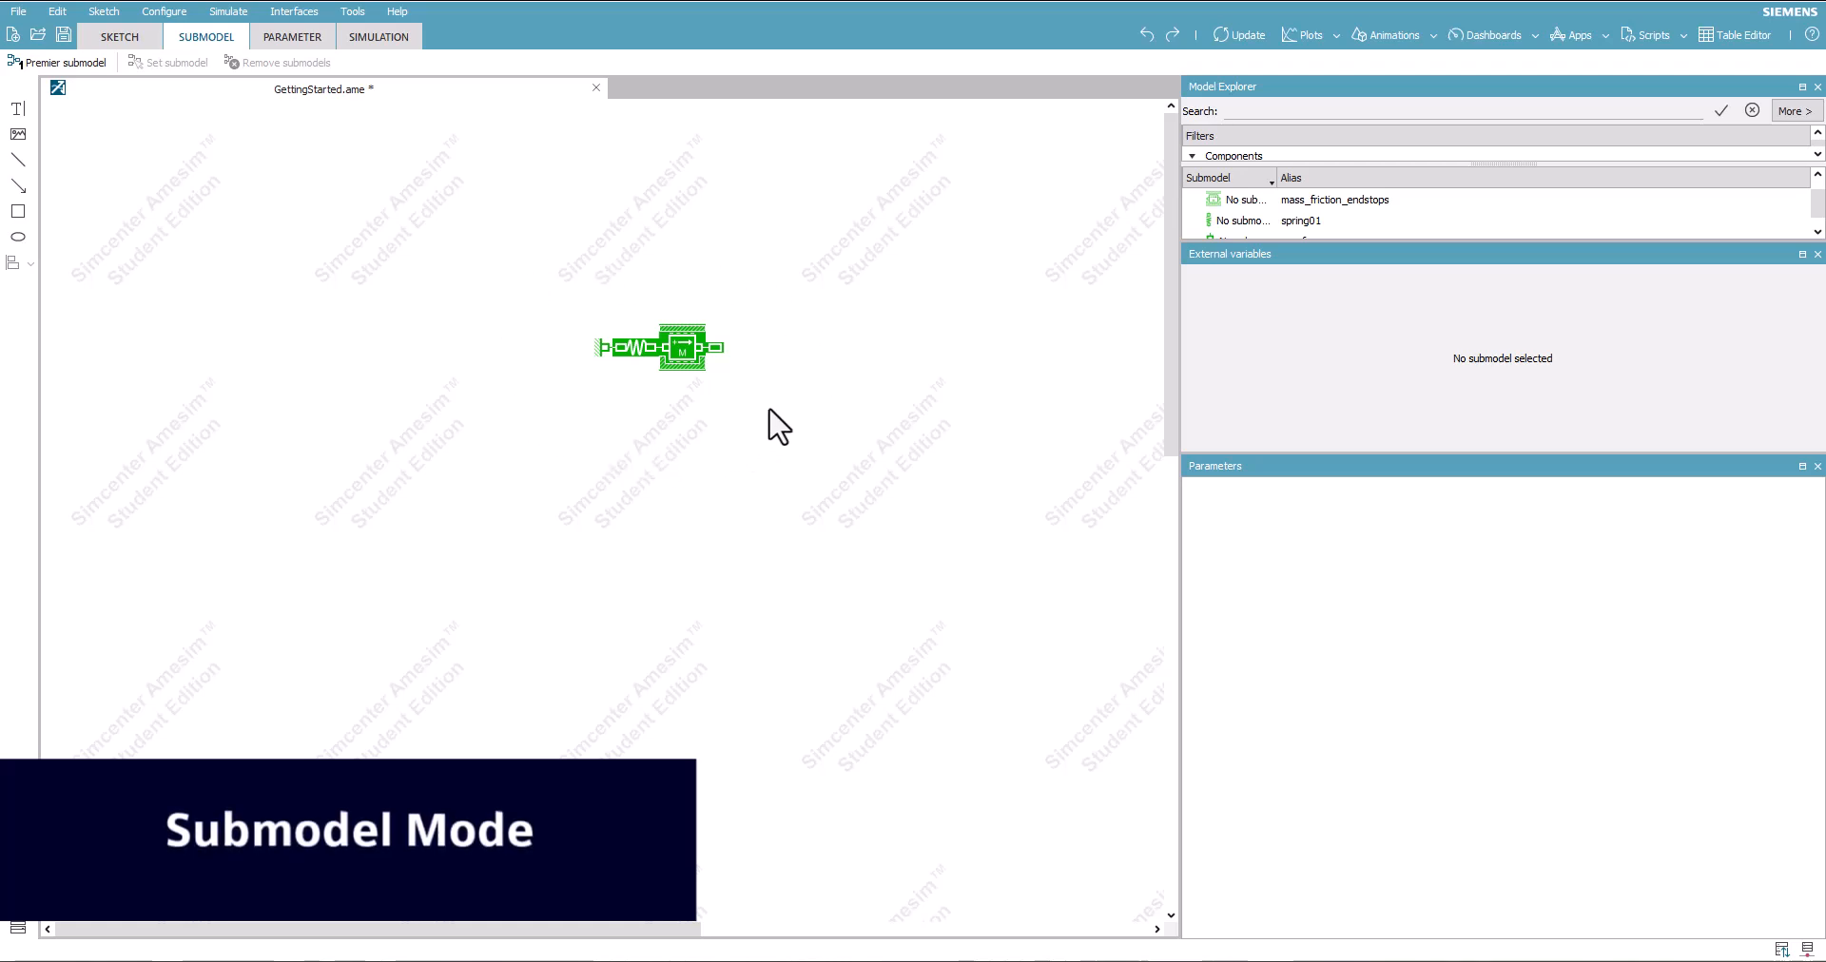
Review the compatible submodel lists of the spring and the mass in Submodel mode without assigning any.
{"action": "double_click", "coordinate": [632, 349]}
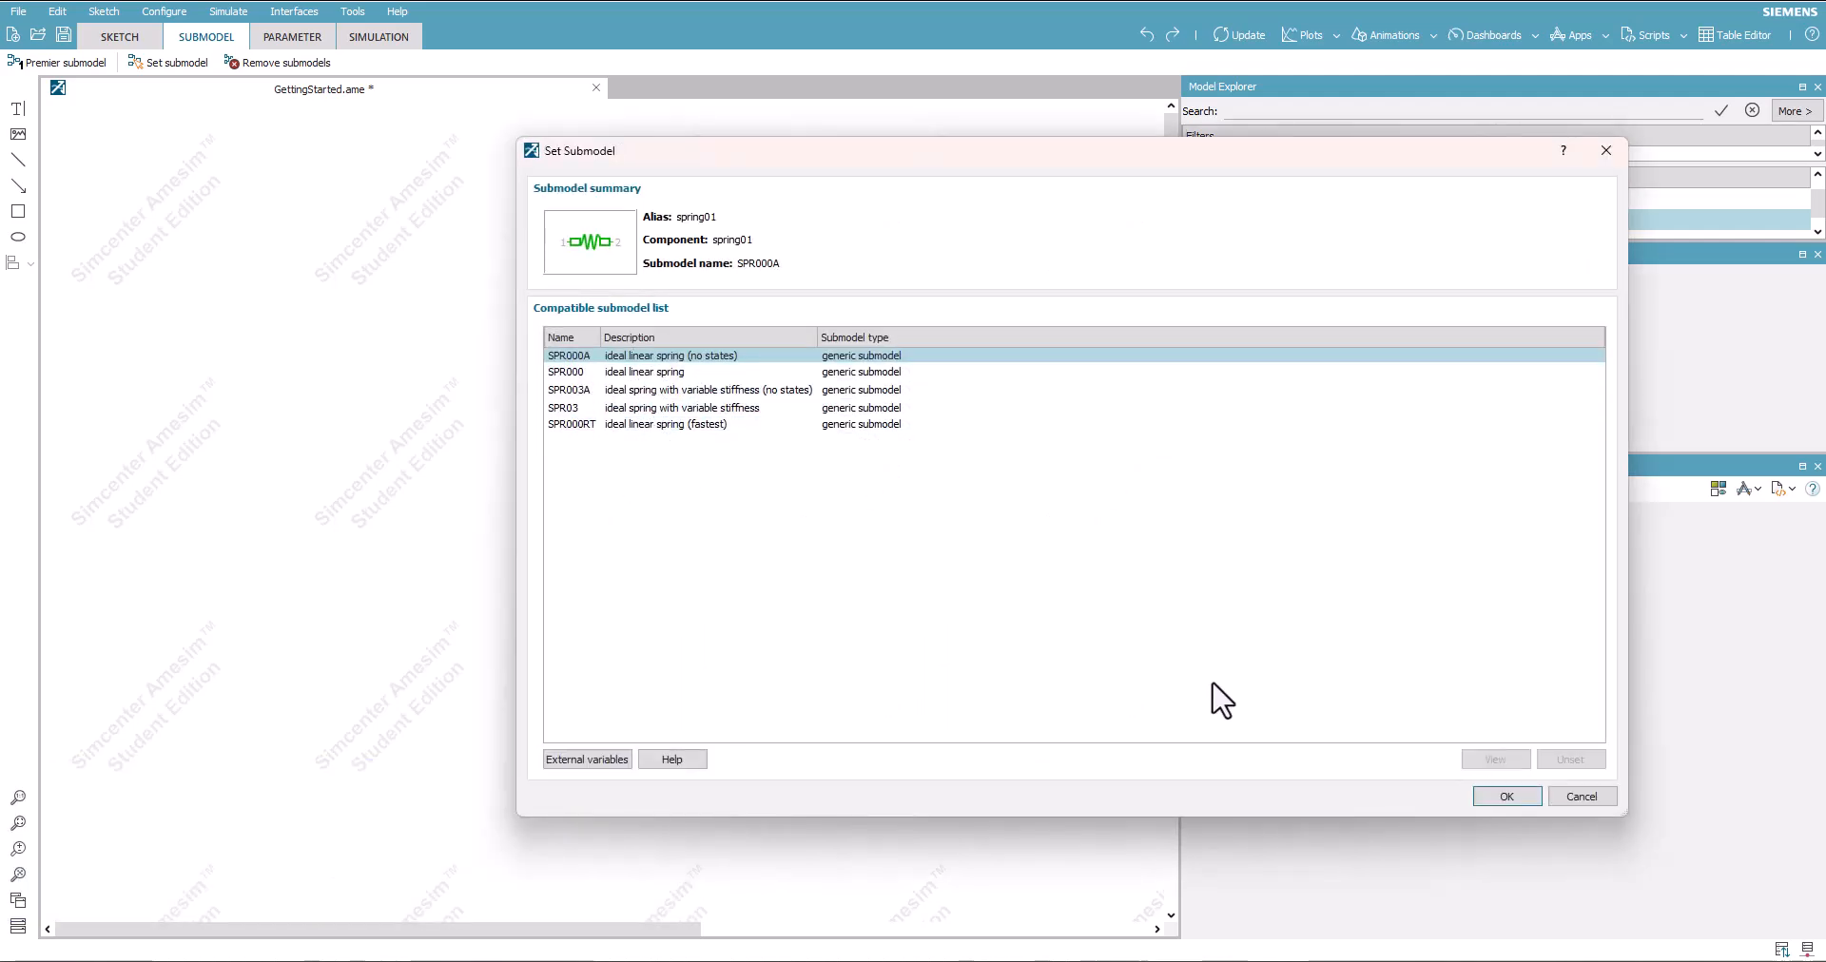
{"action": "left_click", "coordinate": [1579, 797]}
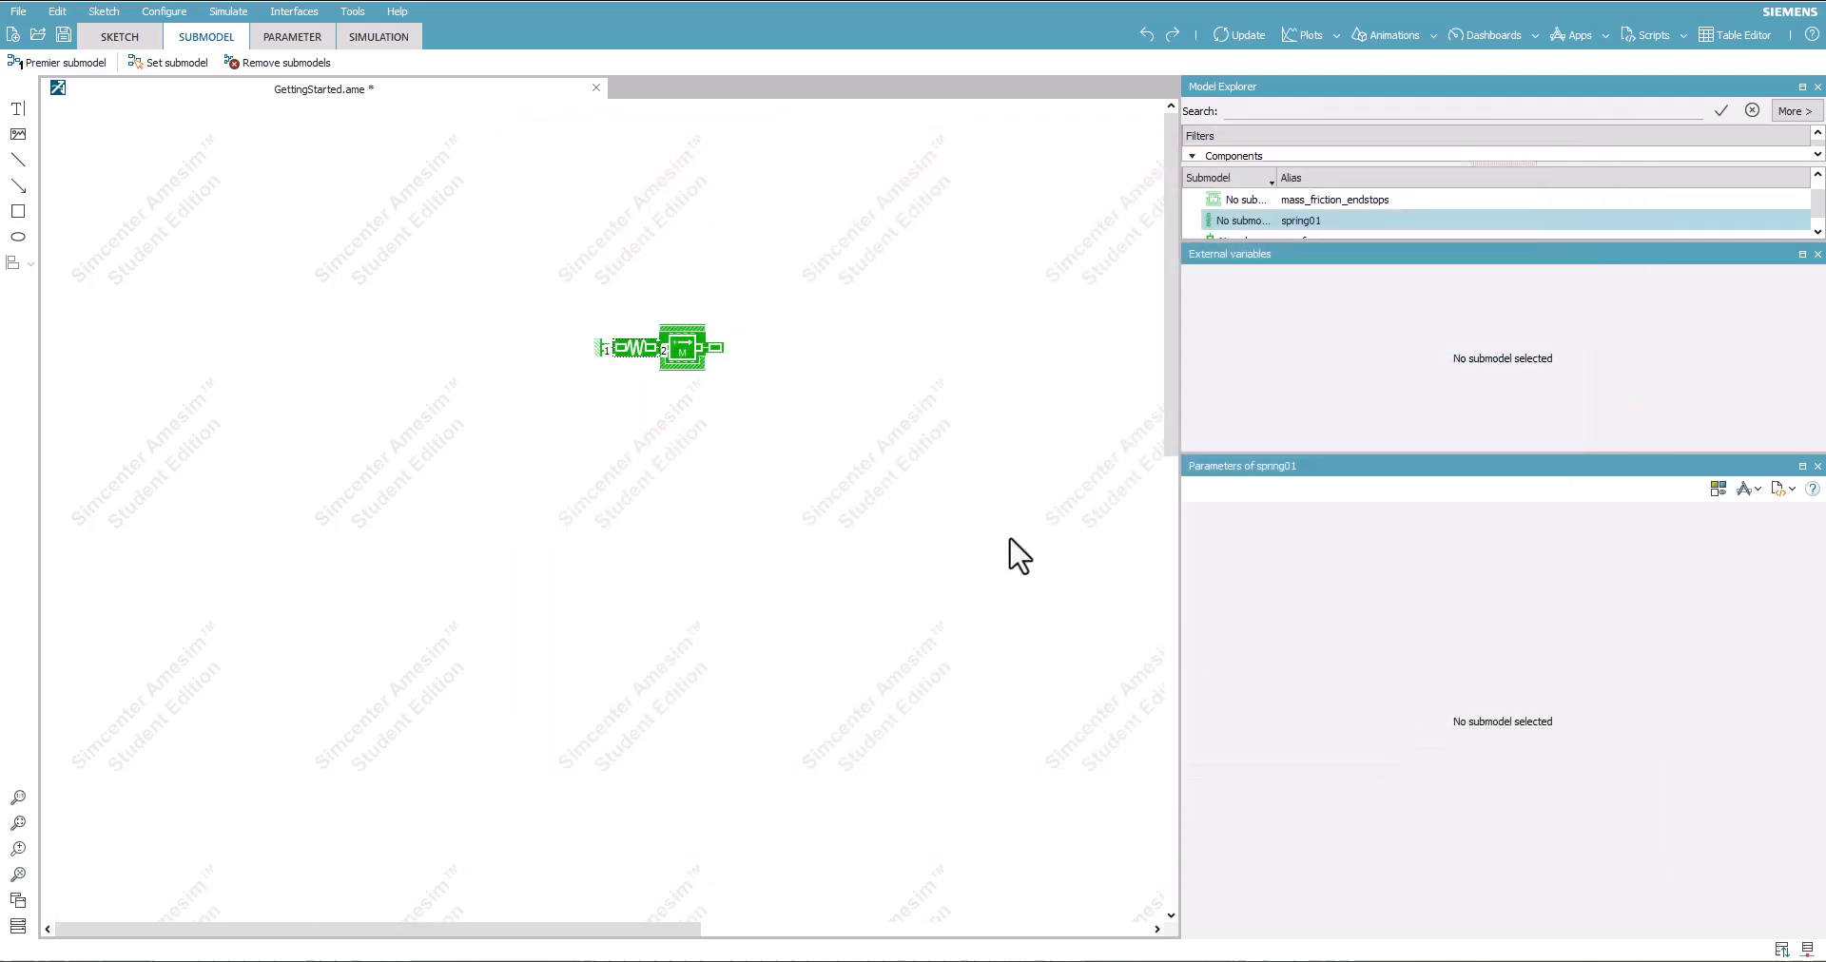
{"action": "double_click", "coordinate": [671, 344]}
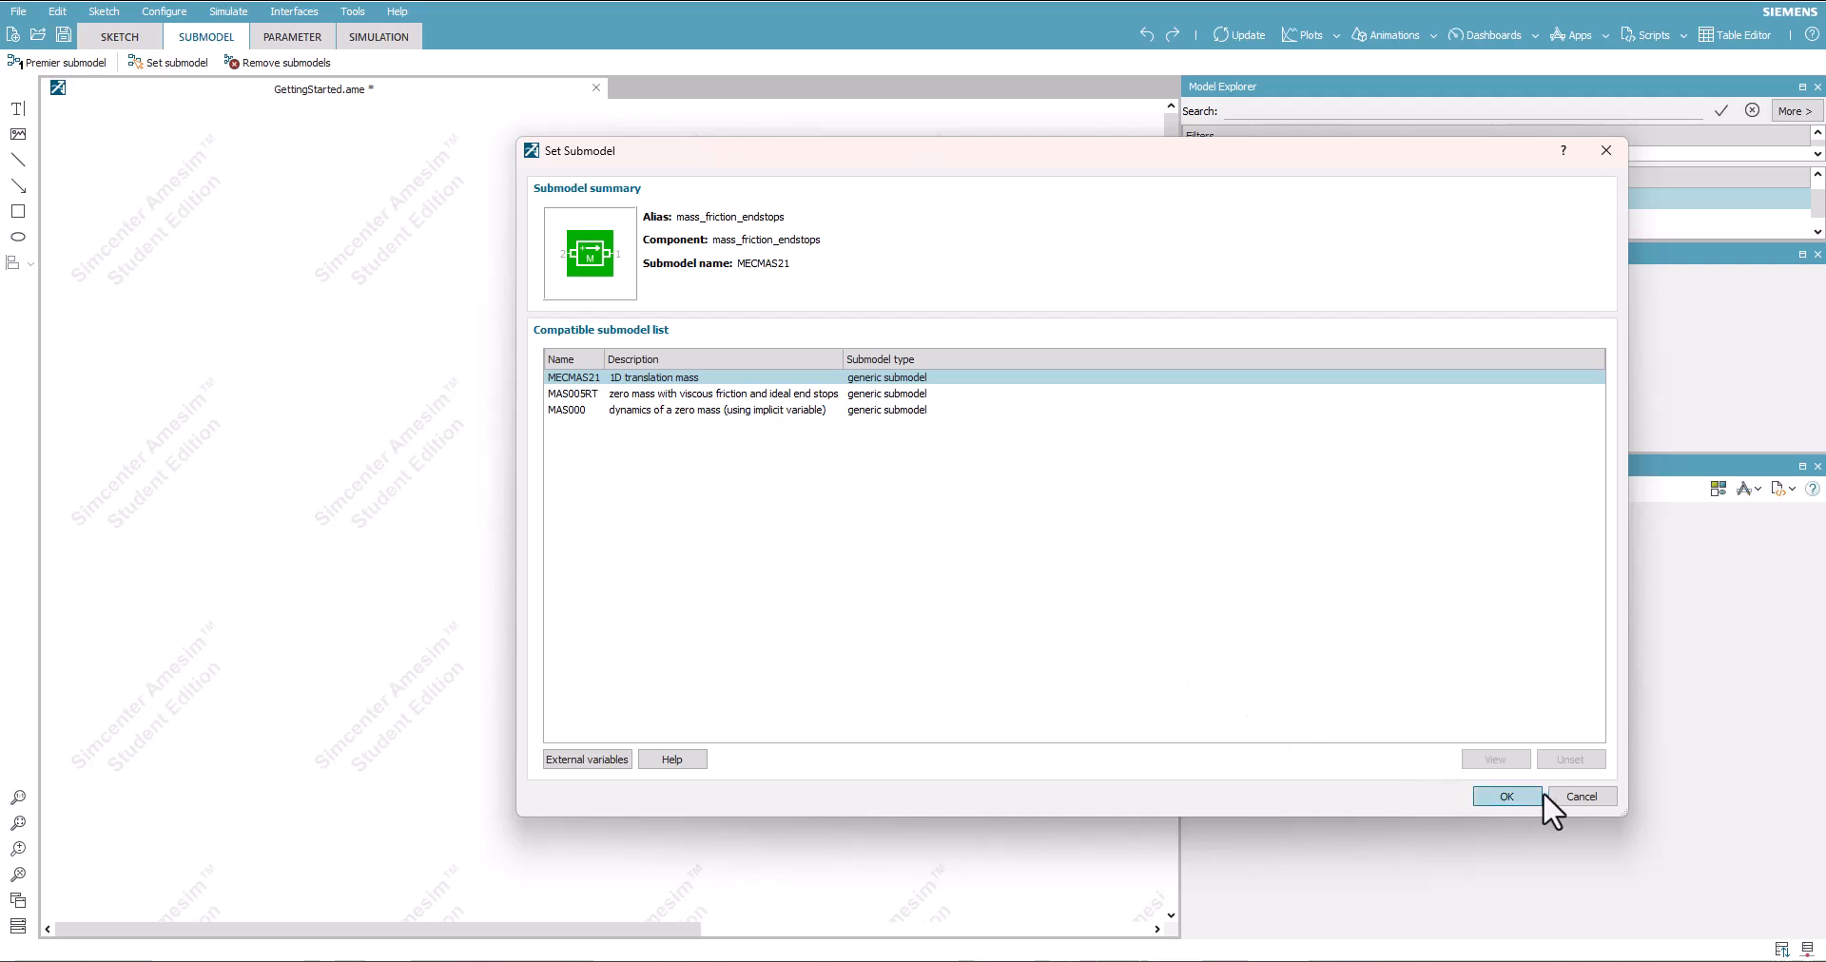
{"action": "left_click", "coordinate": [1545, 778]}
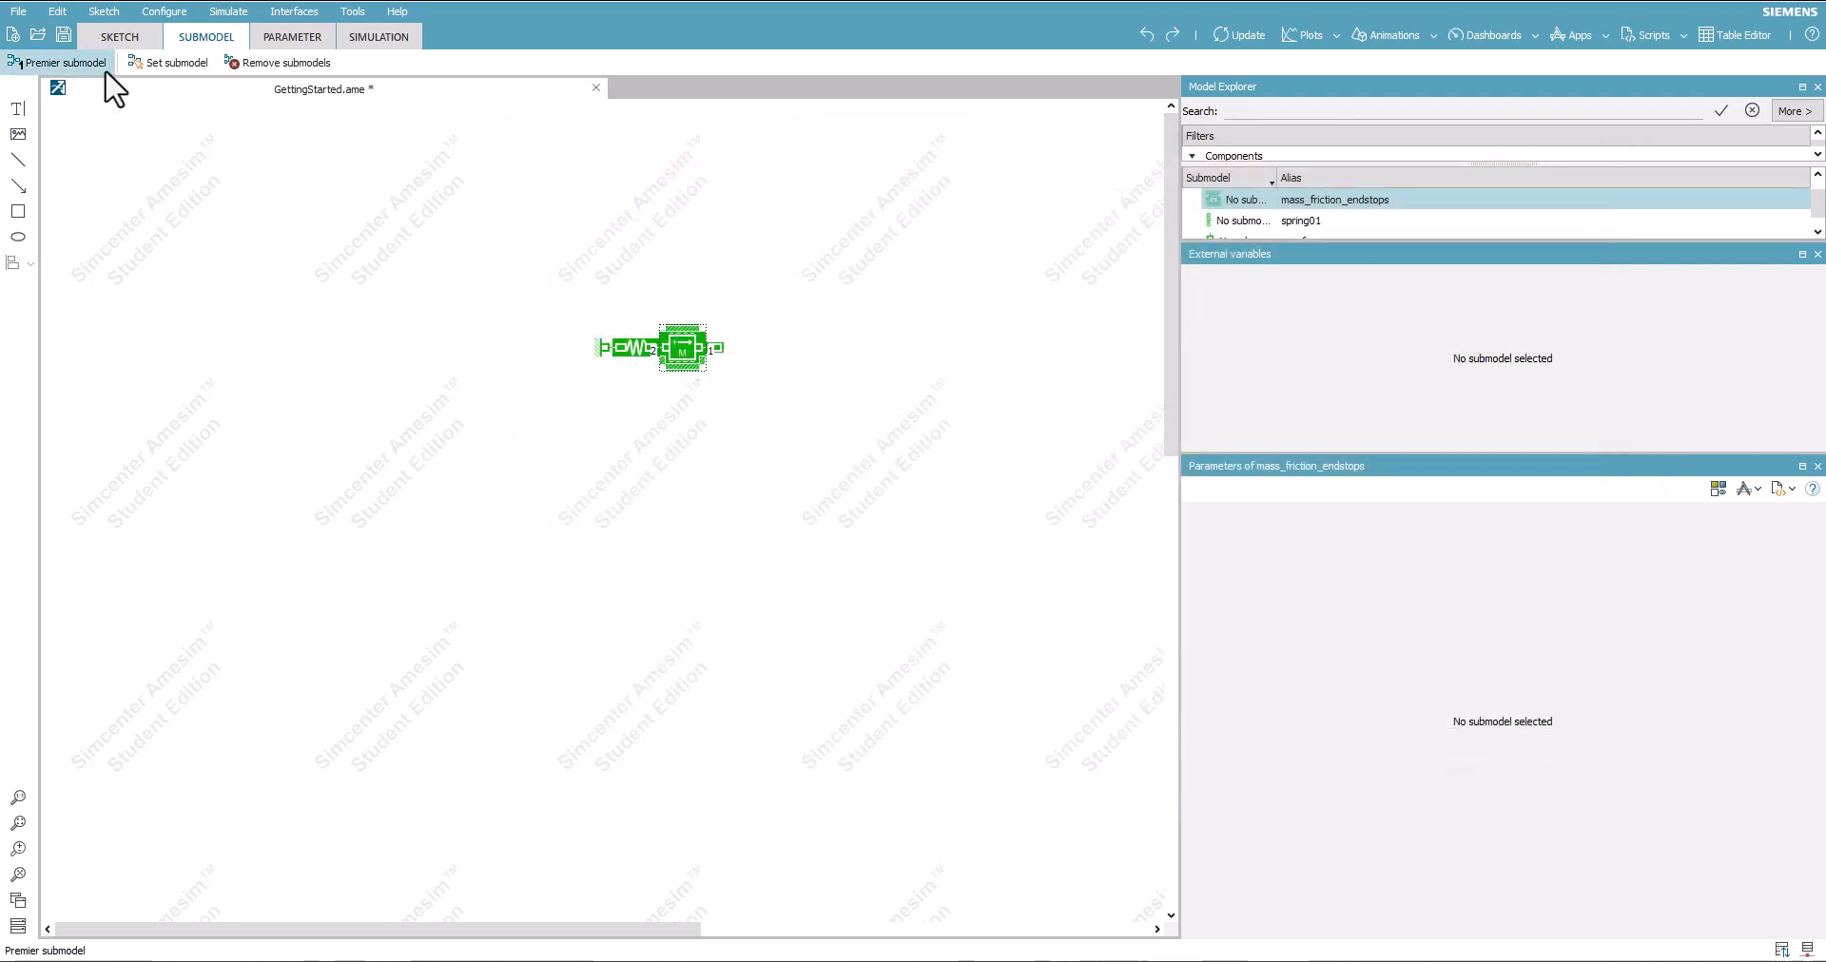
Assign premier submodels to all components, and enlarge the Model Explorer list and its Submodel column.
{"action": "left_click", "coordinate": [57, 71]}
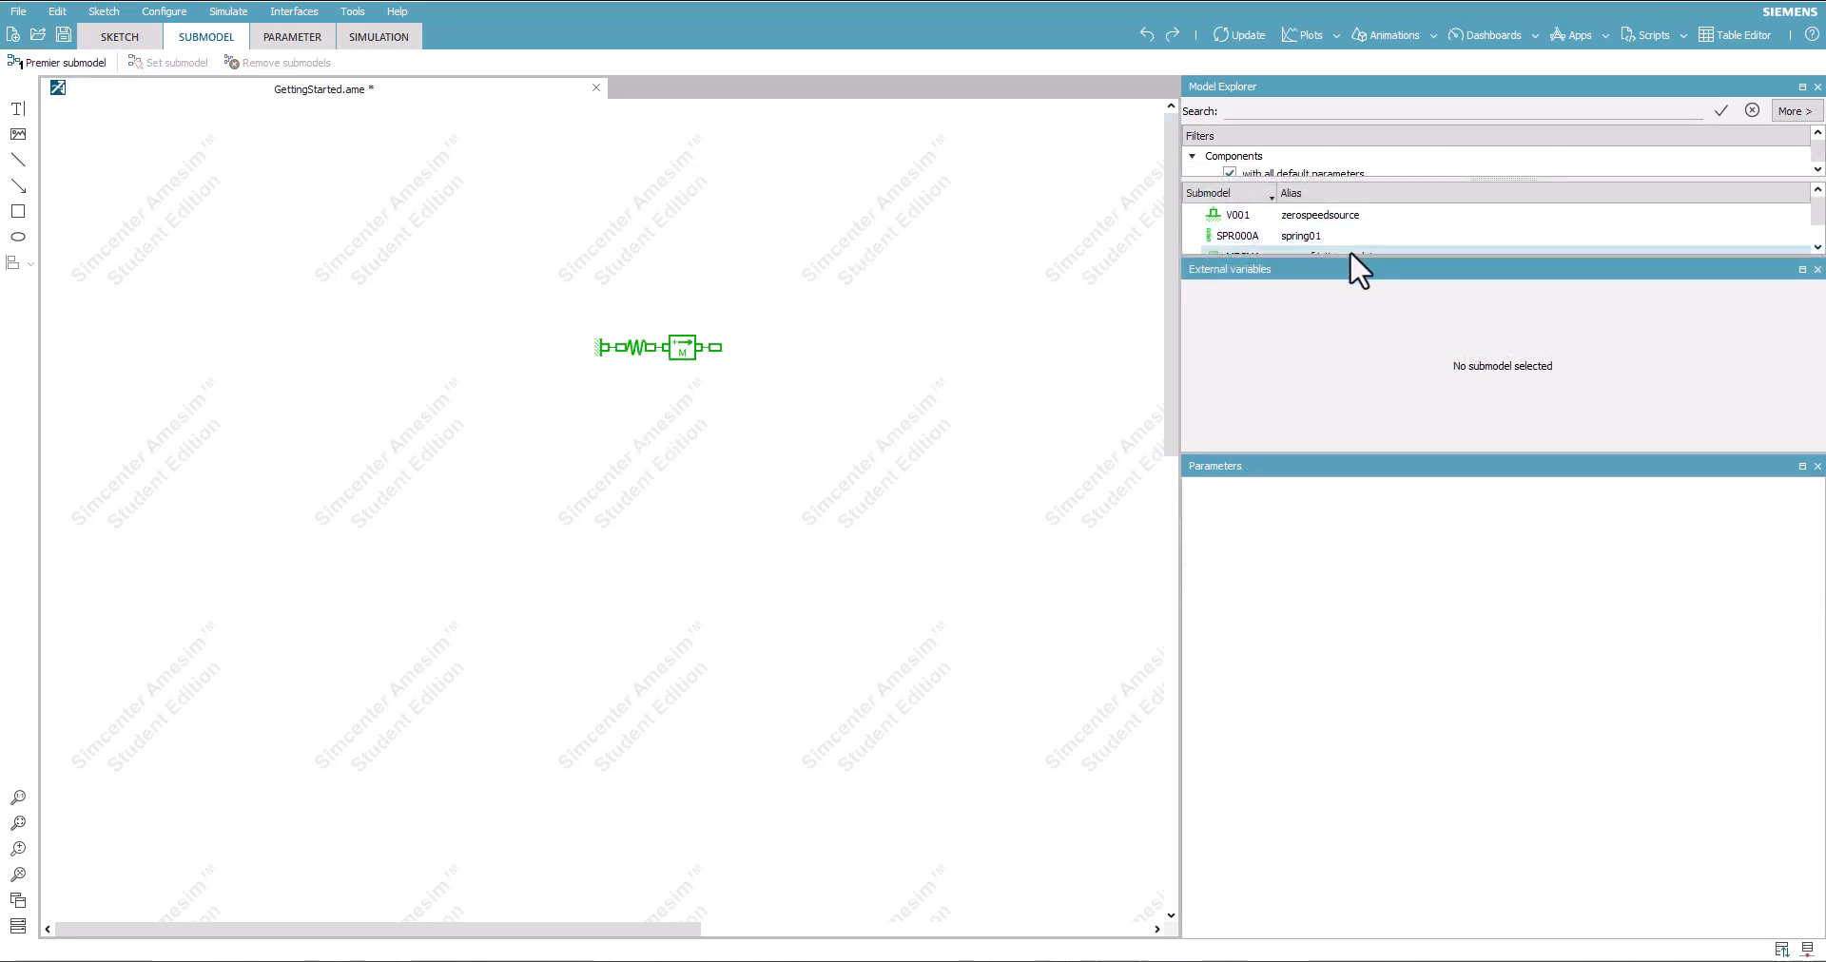
{"action": "left_click_drag", "start_coordinate": [1357, 256], "coordinate": [1374, 376]}
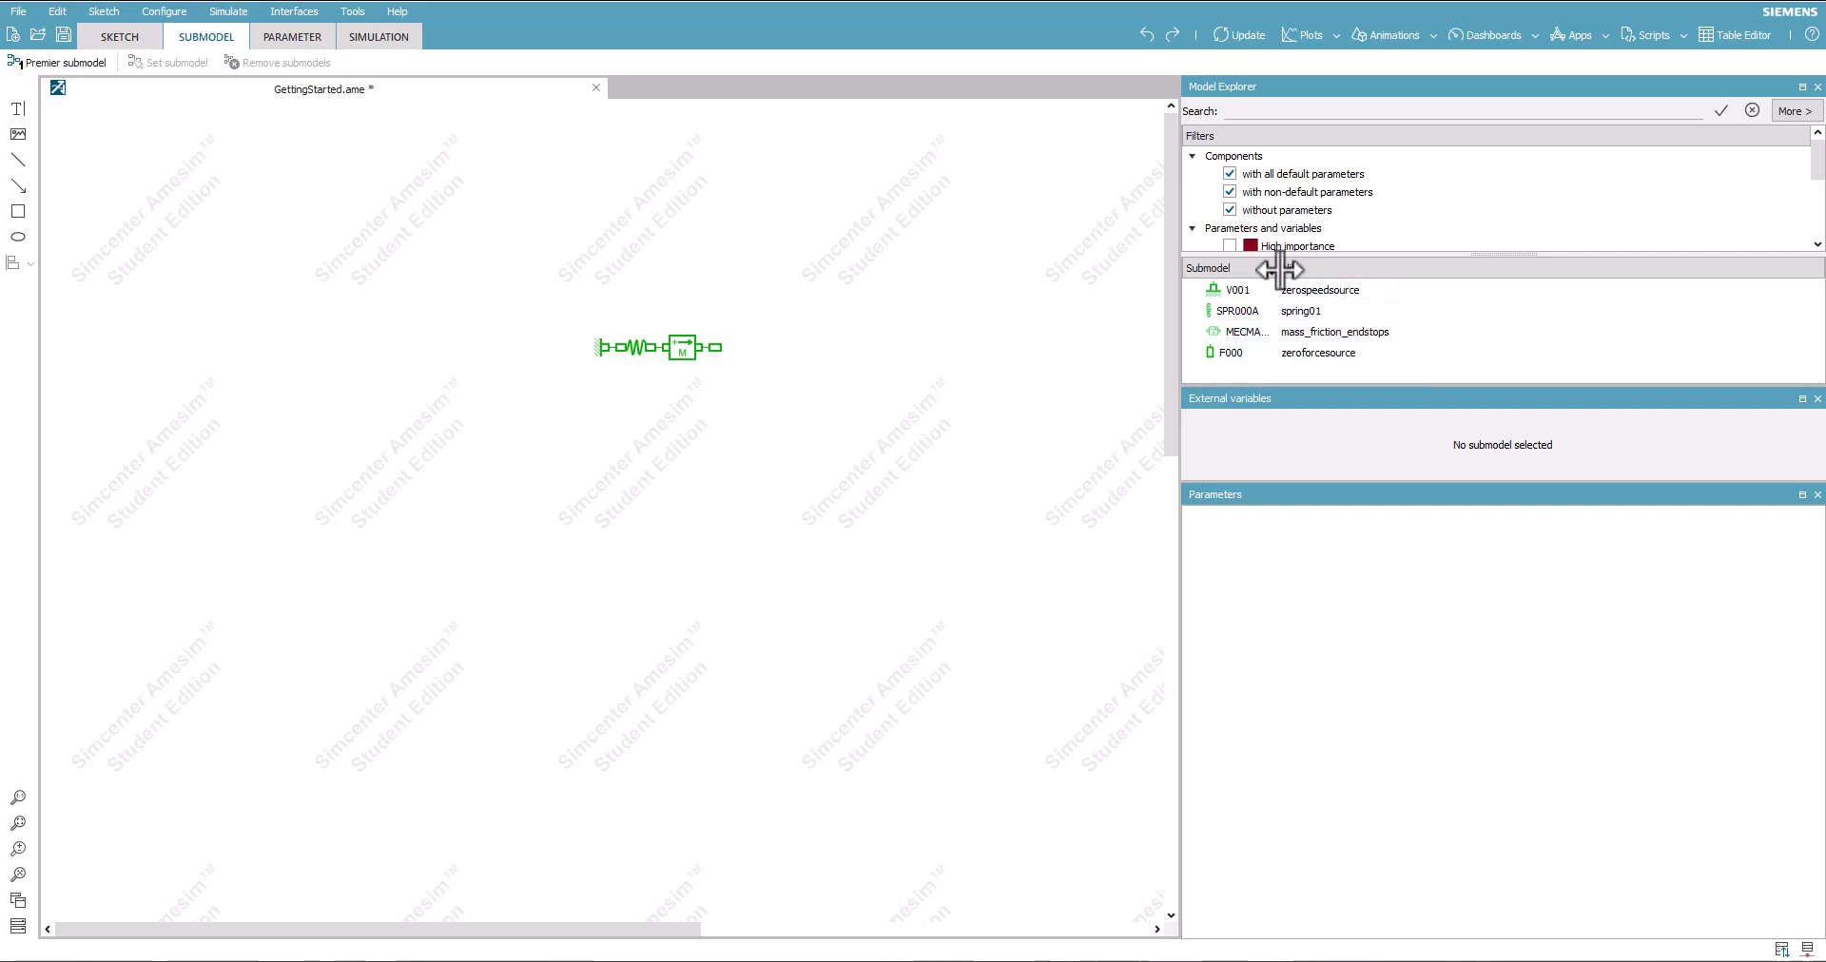
{"action": "left_click_drag", "start_coordinate": [1276, 270], "coordinate": [1354, 276]}
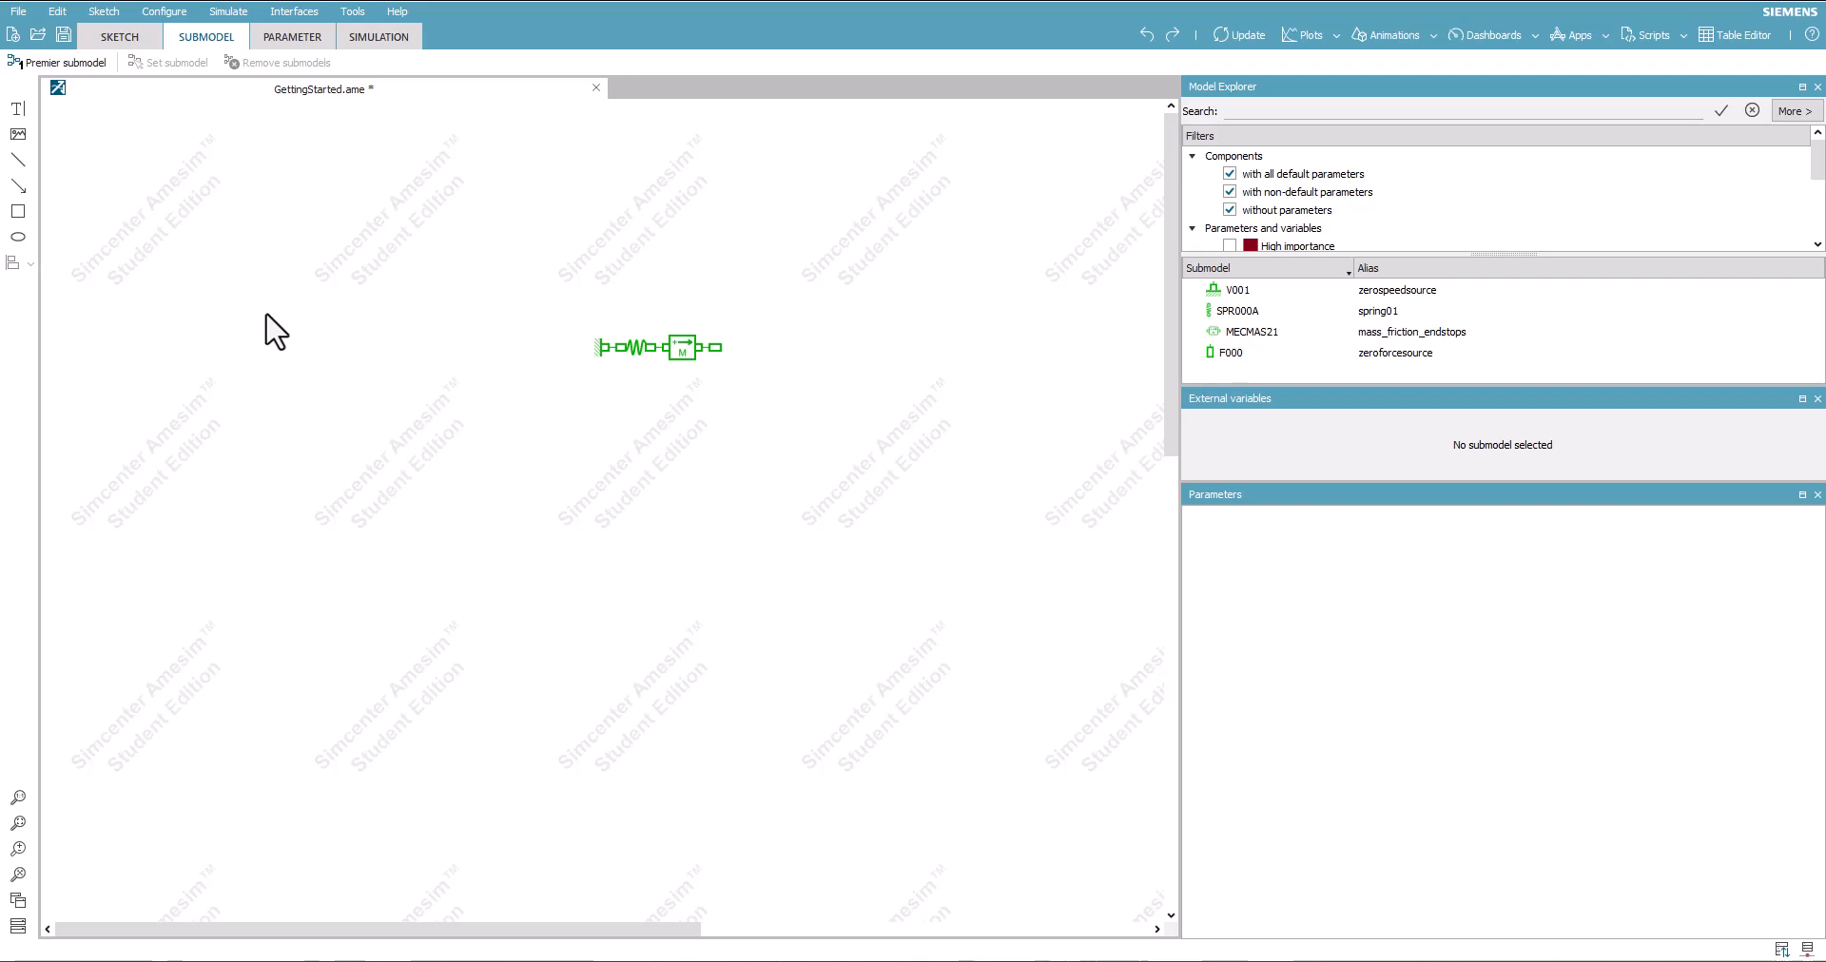
In Parameter mode, set the mass component's mass to 10000 kg and its inclination to -90 degrees.
{"action": "left_click", "coordinate": [271, 40]}
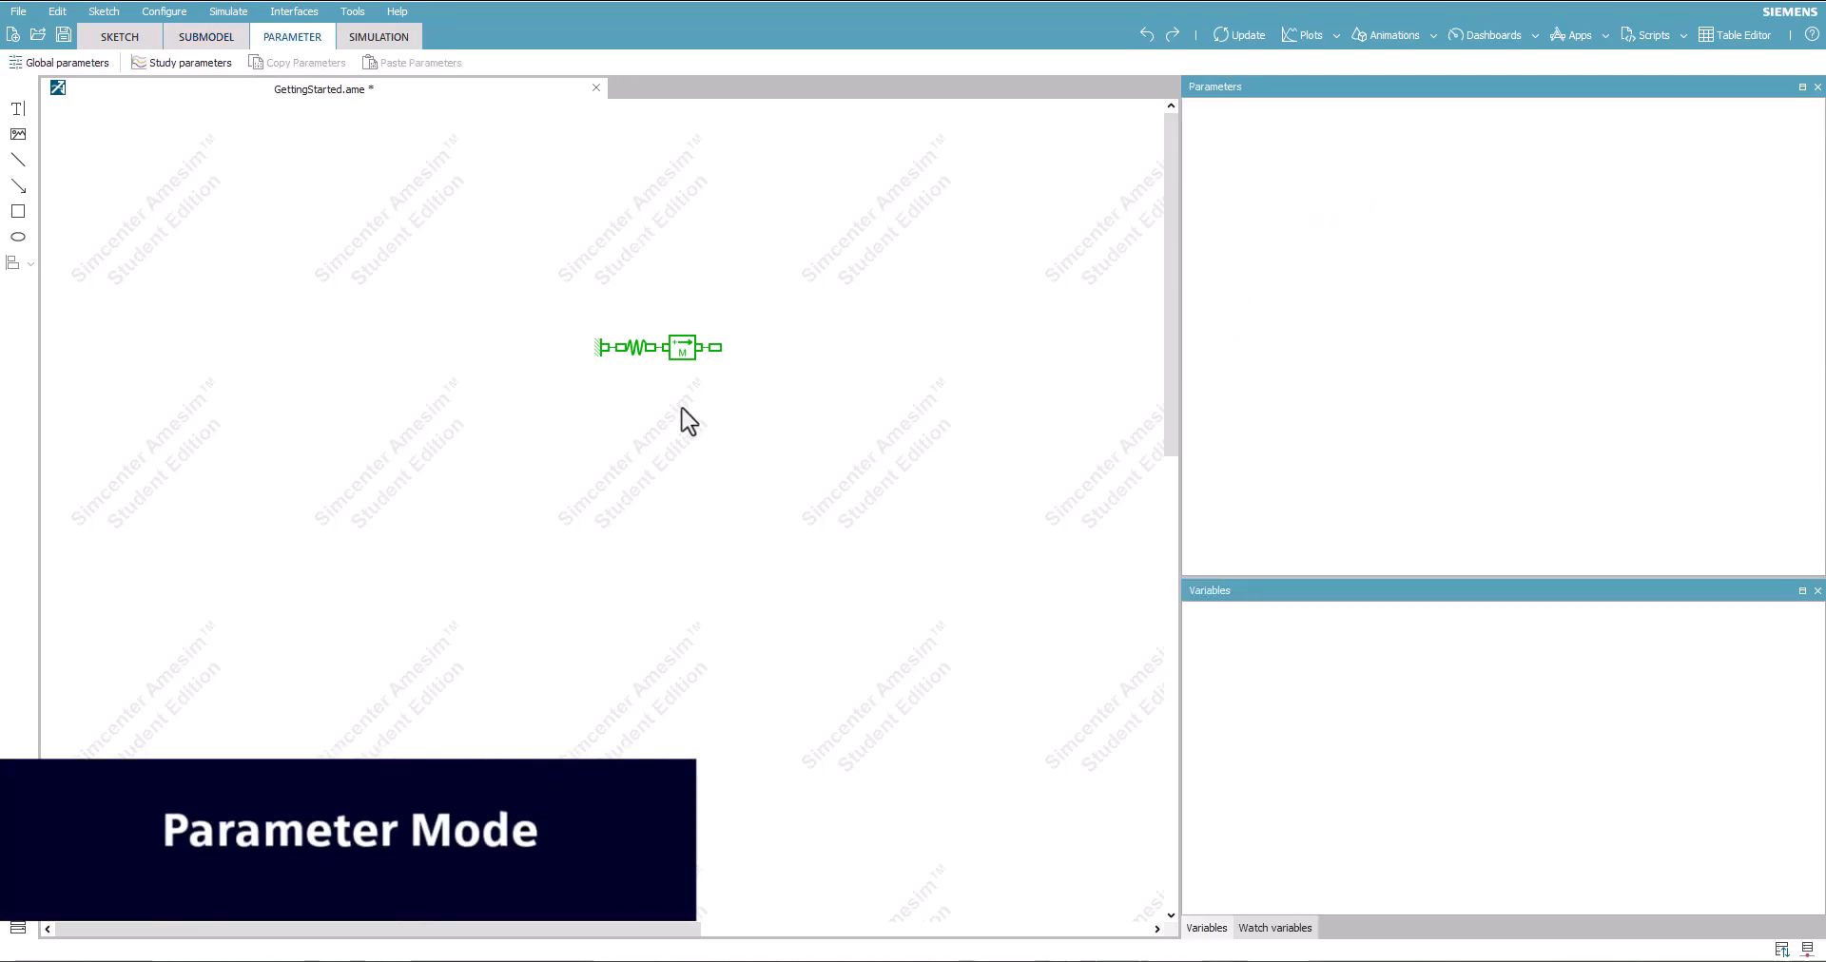
{"action": "left_click", "coordinate": [679, 361]}
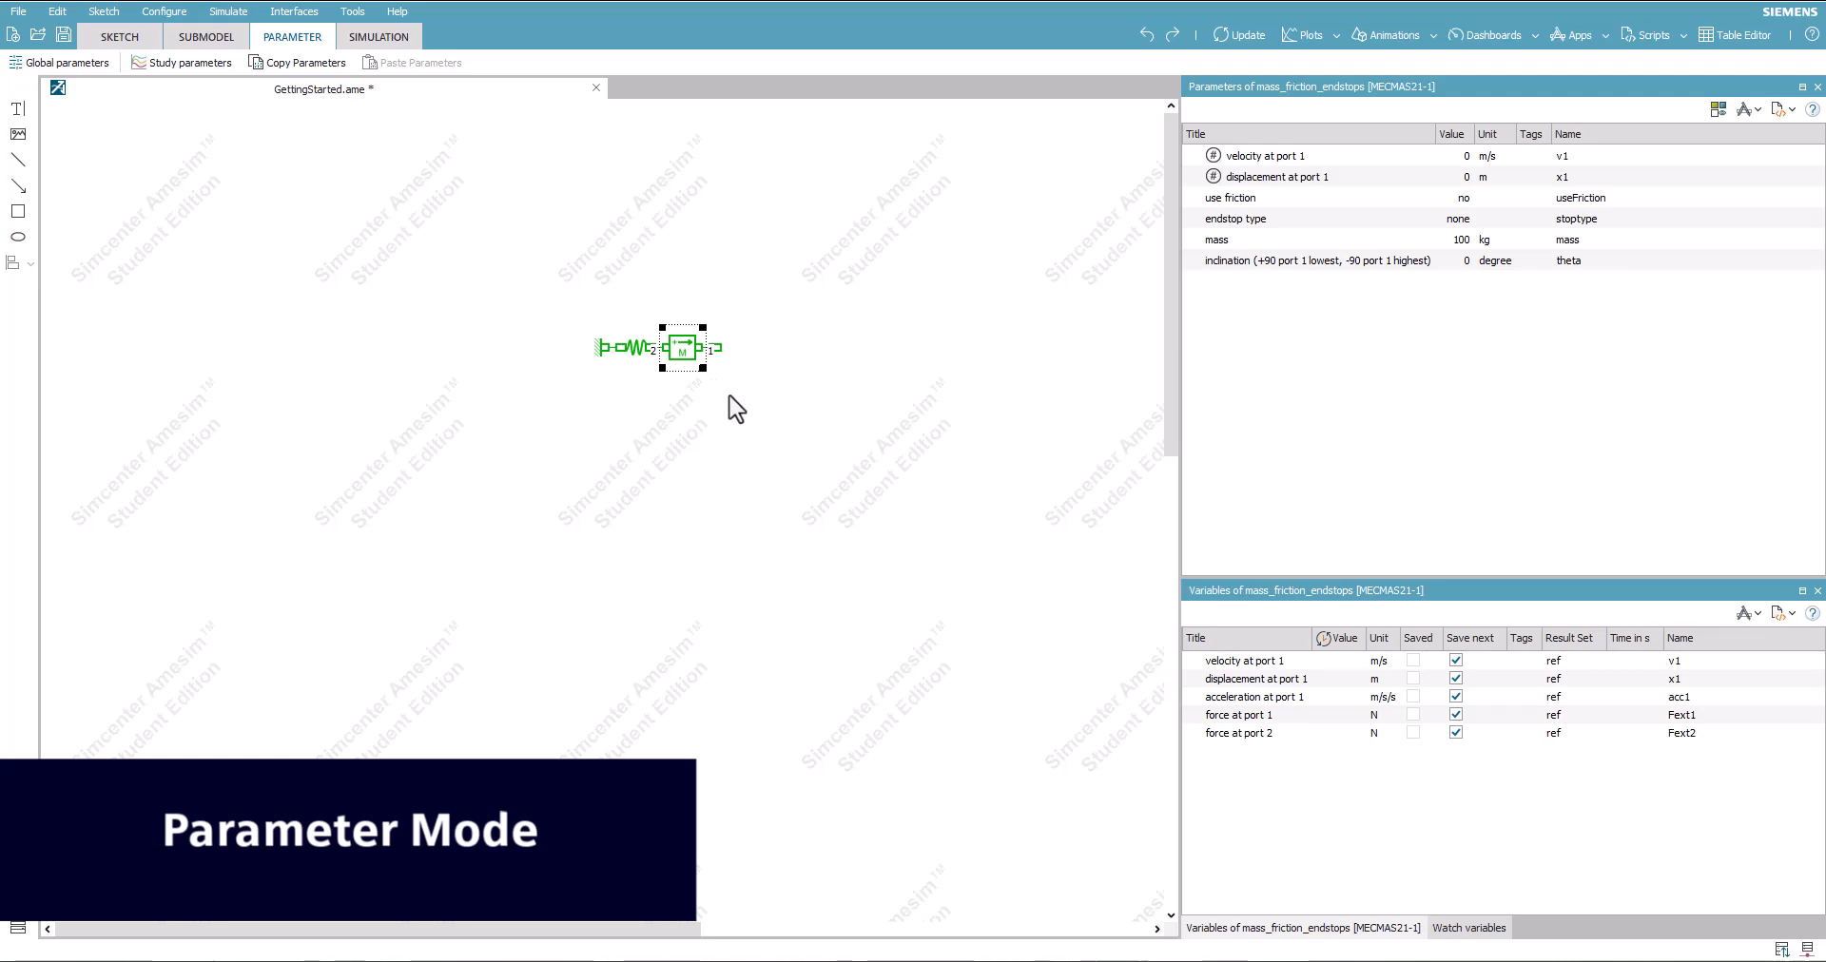
{"action": "left_click", "coordinate": [640, 350]}
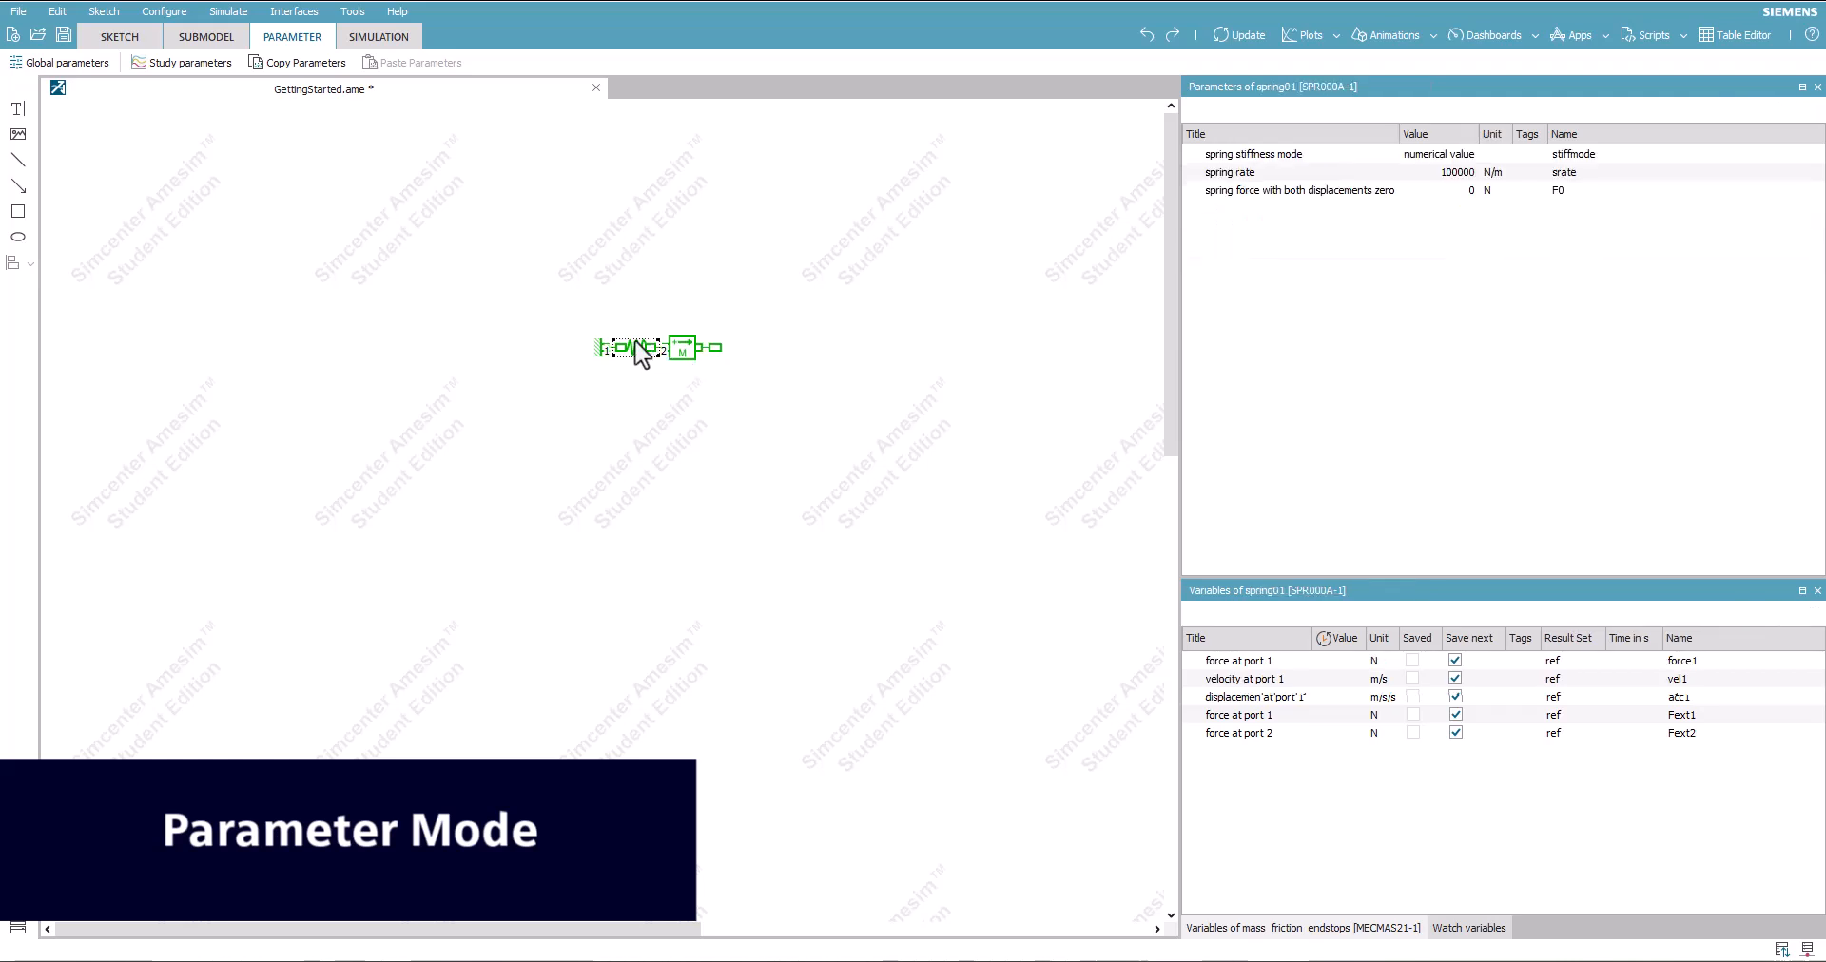
{"action": "left_click", "coordinate": [683, 364]}
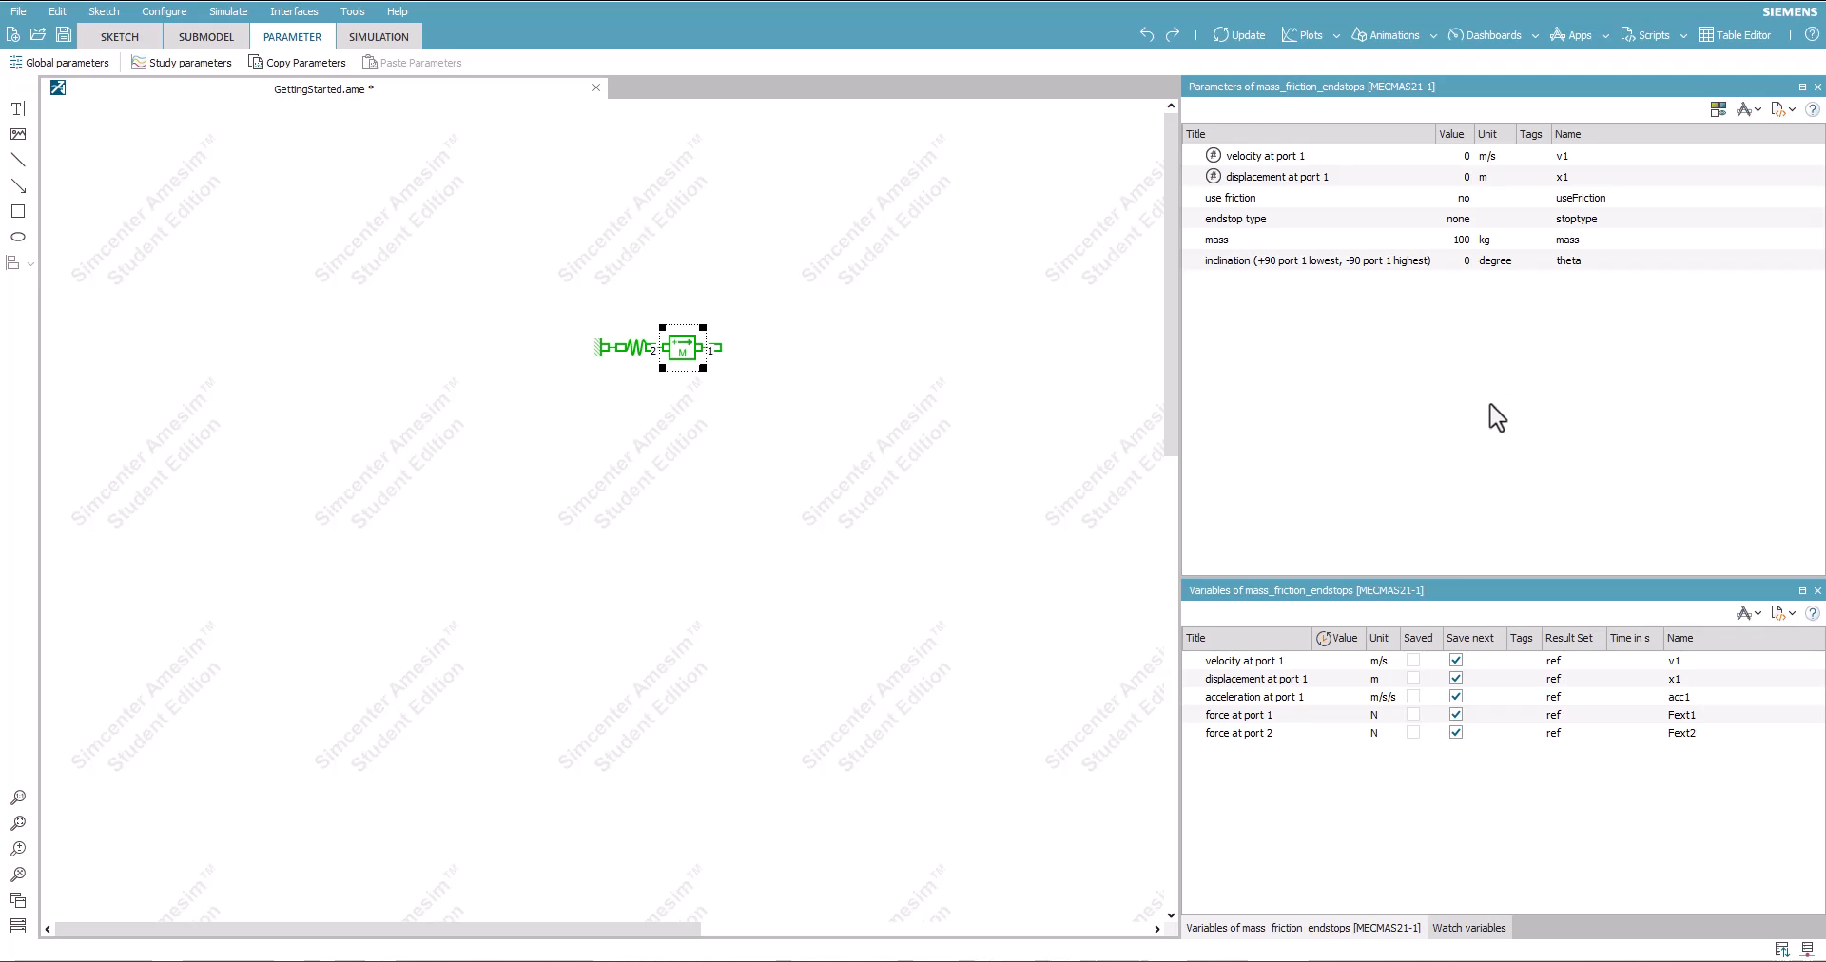
{"action": "double_click", "coordinate": [1455, 242]}
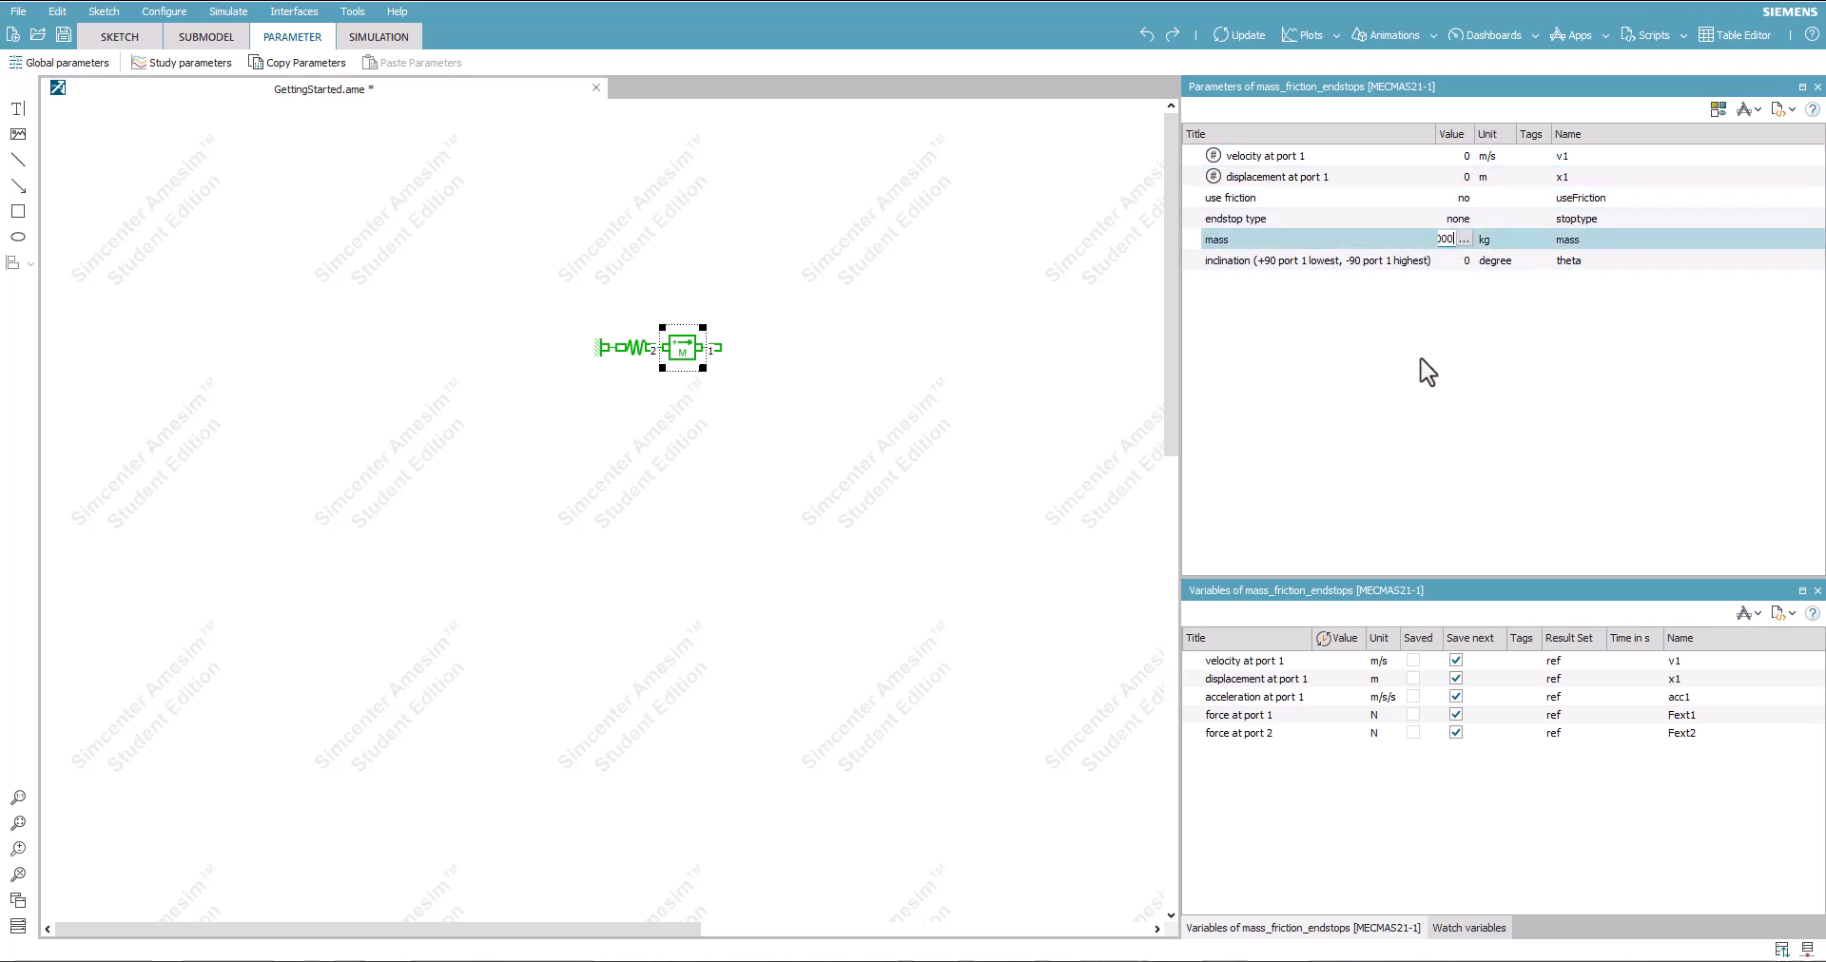
{"action": "key", "text": "Tab"}
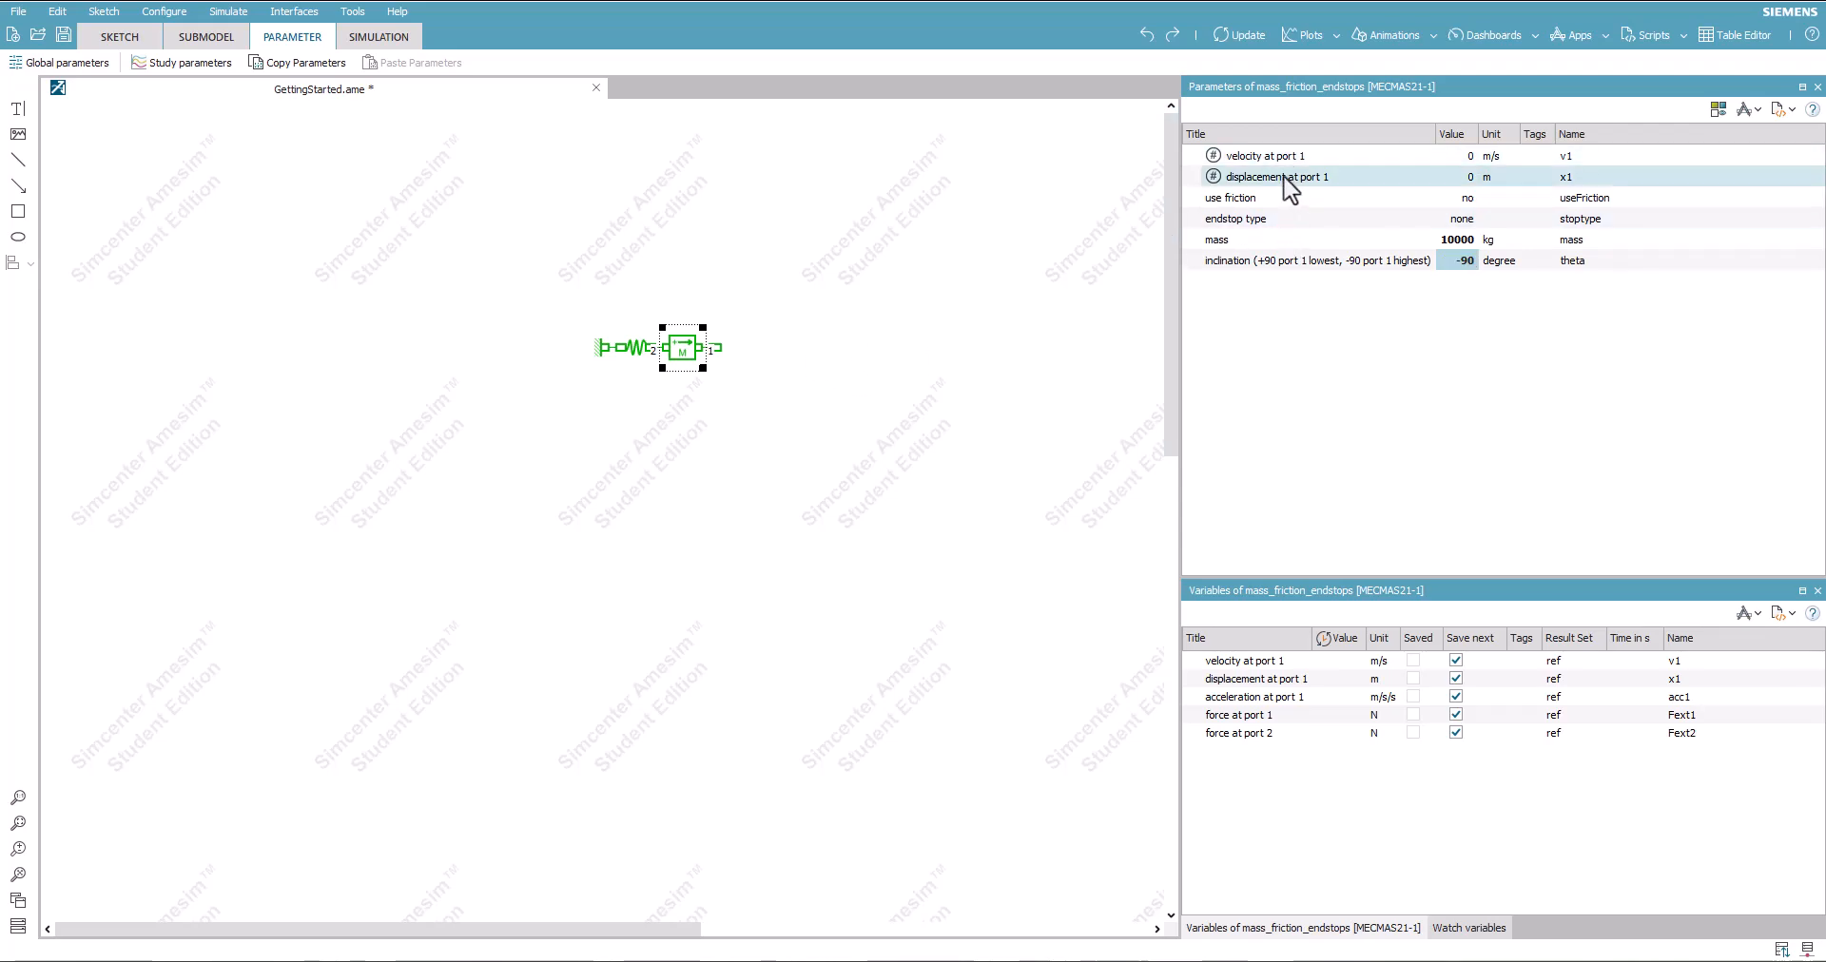
Set the spring's spring rate to 1e+06 N/m.
{"action": "left_click", "coordinate": [628, 348]}
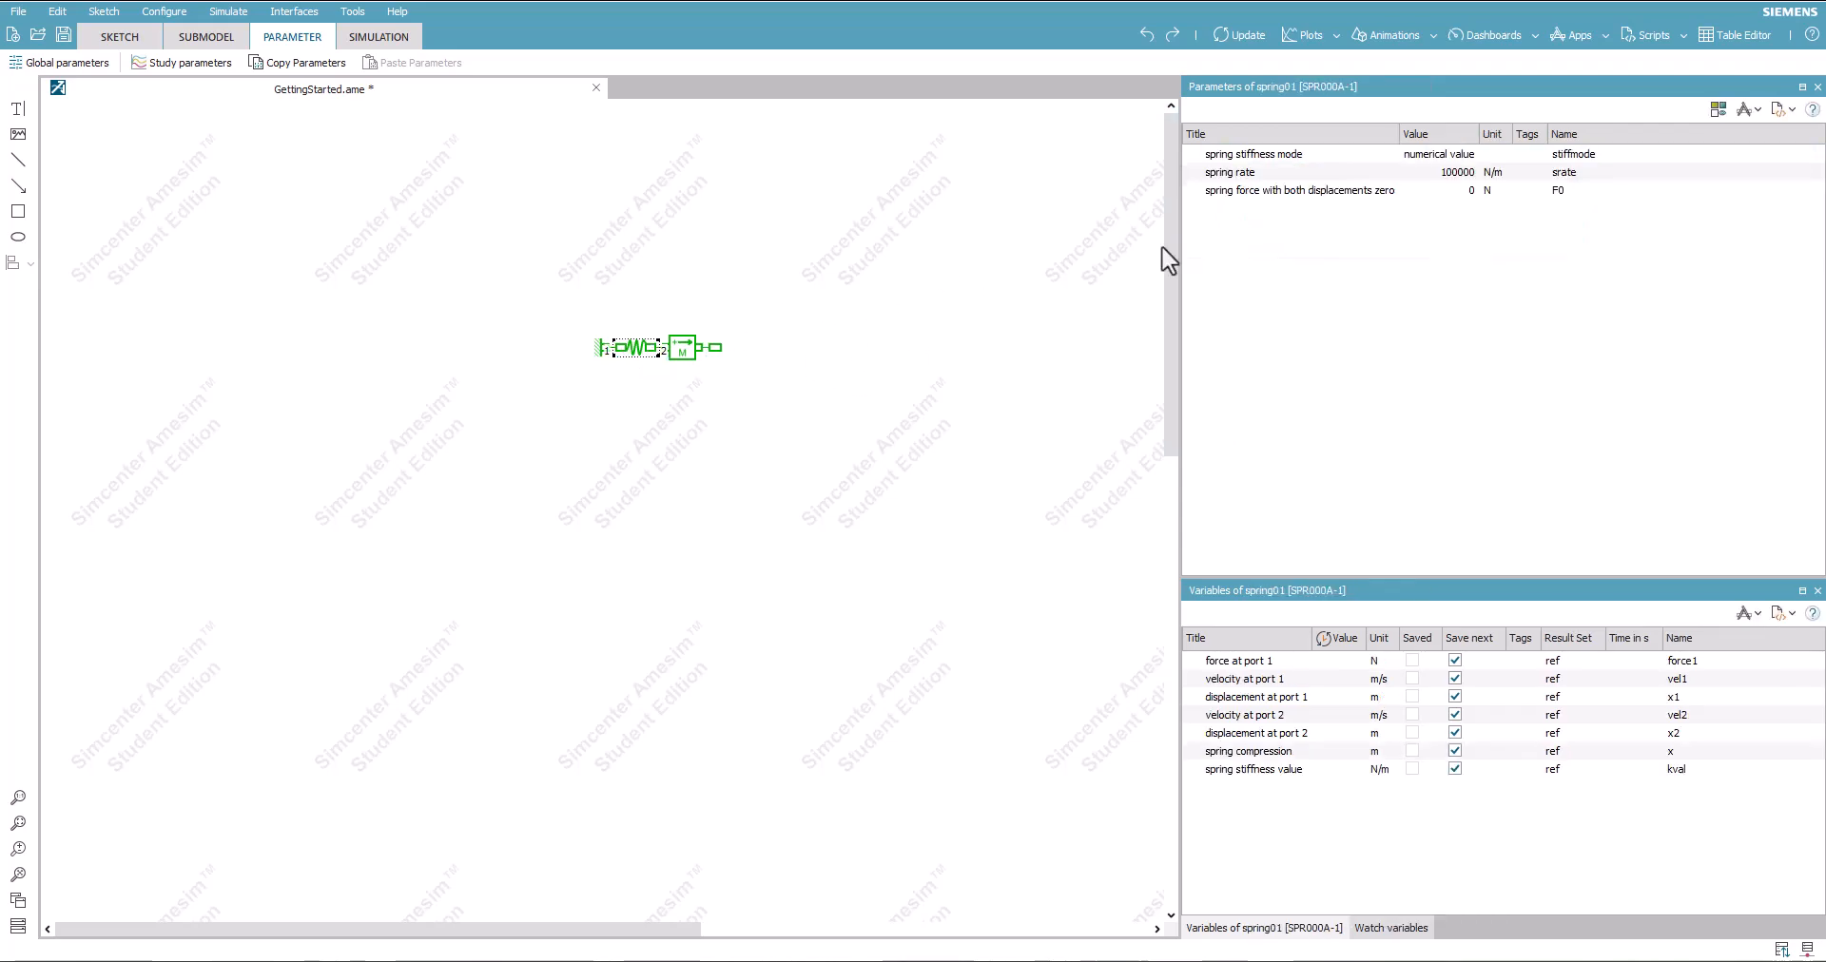
{"action": "double_click", "coordinate": [1431, 173]}
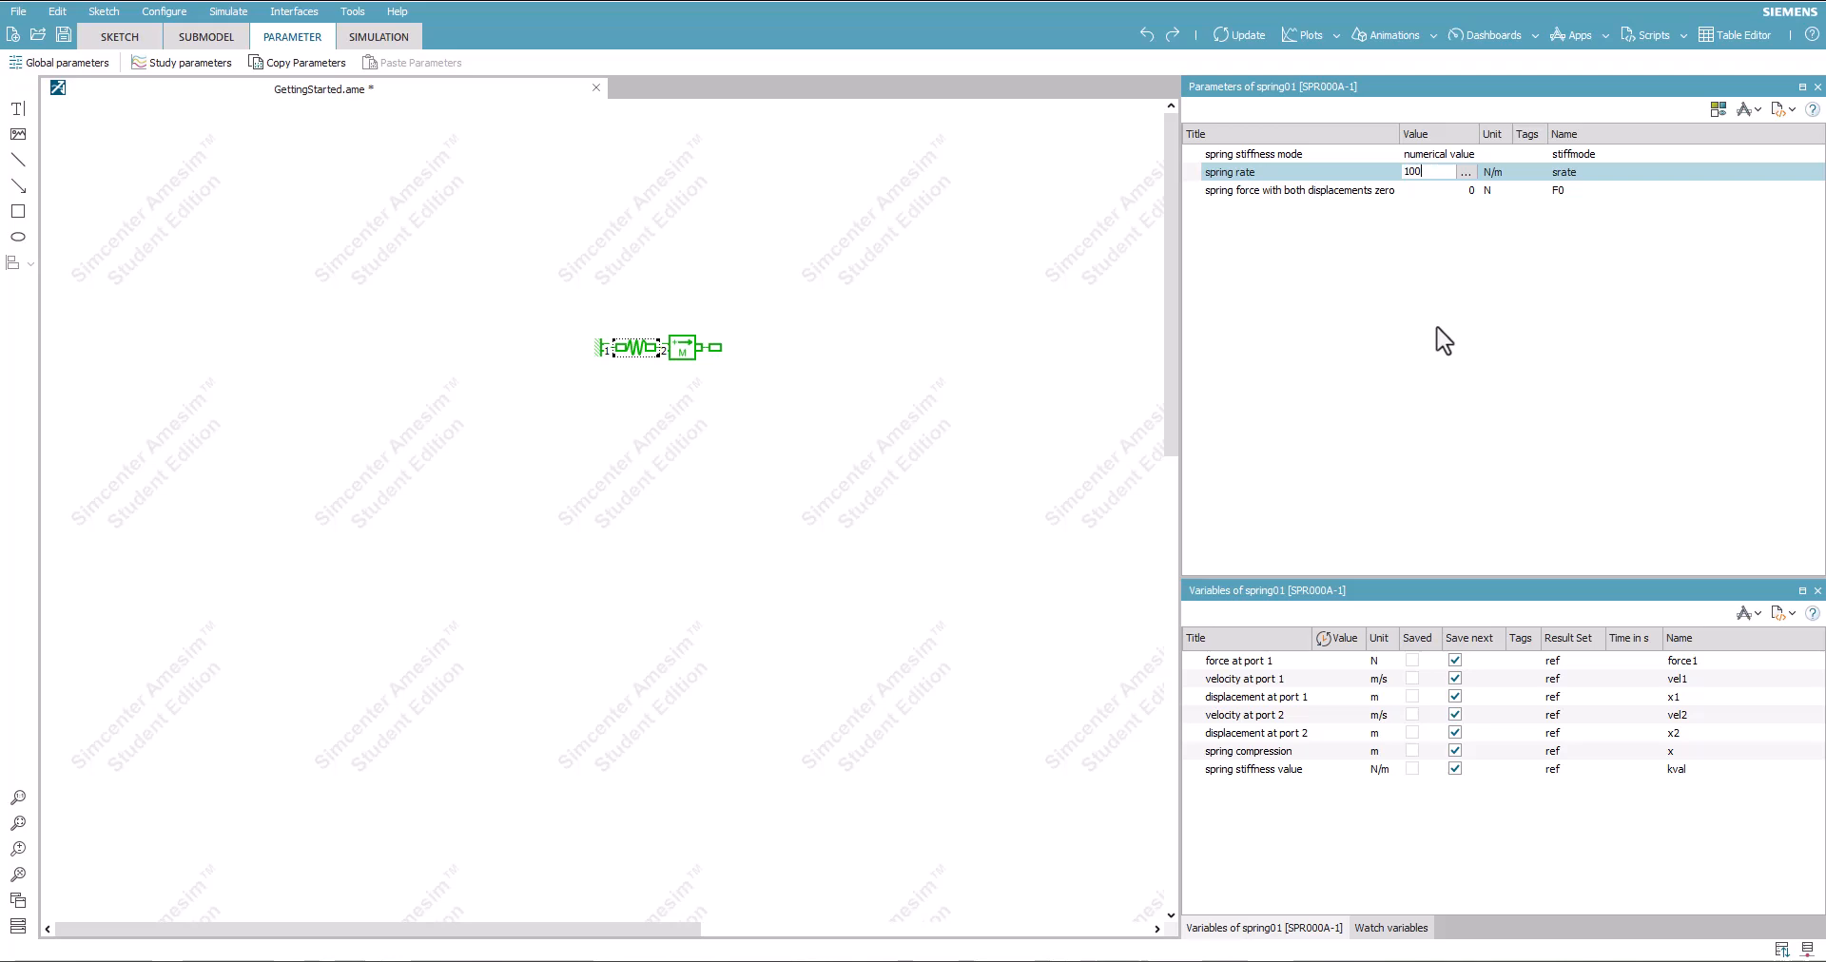
{"action": "type", "text": "06"}
{"action": "key", "text": "Return"}
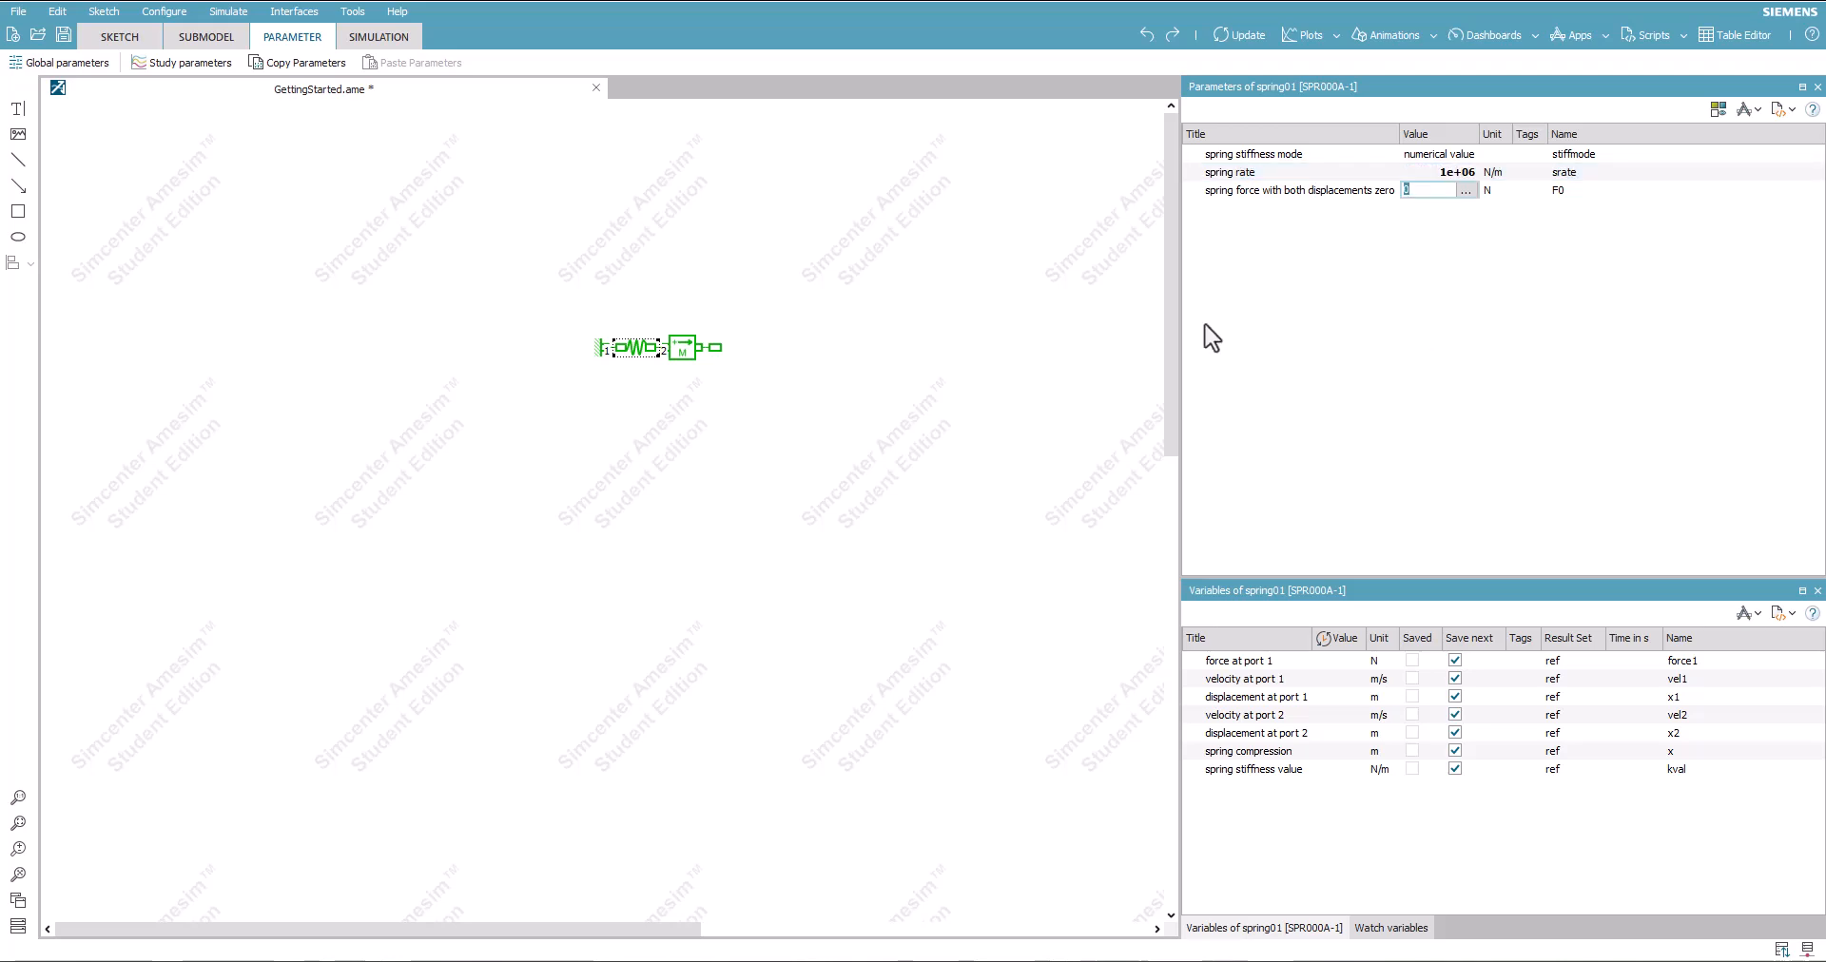
In Simulation mode, accept the run parameters with 0 s start time, 10 s final time and 0.01 s print interval, and run the simulation.
{"action": "left_click", "coordinate": [378, 38]}
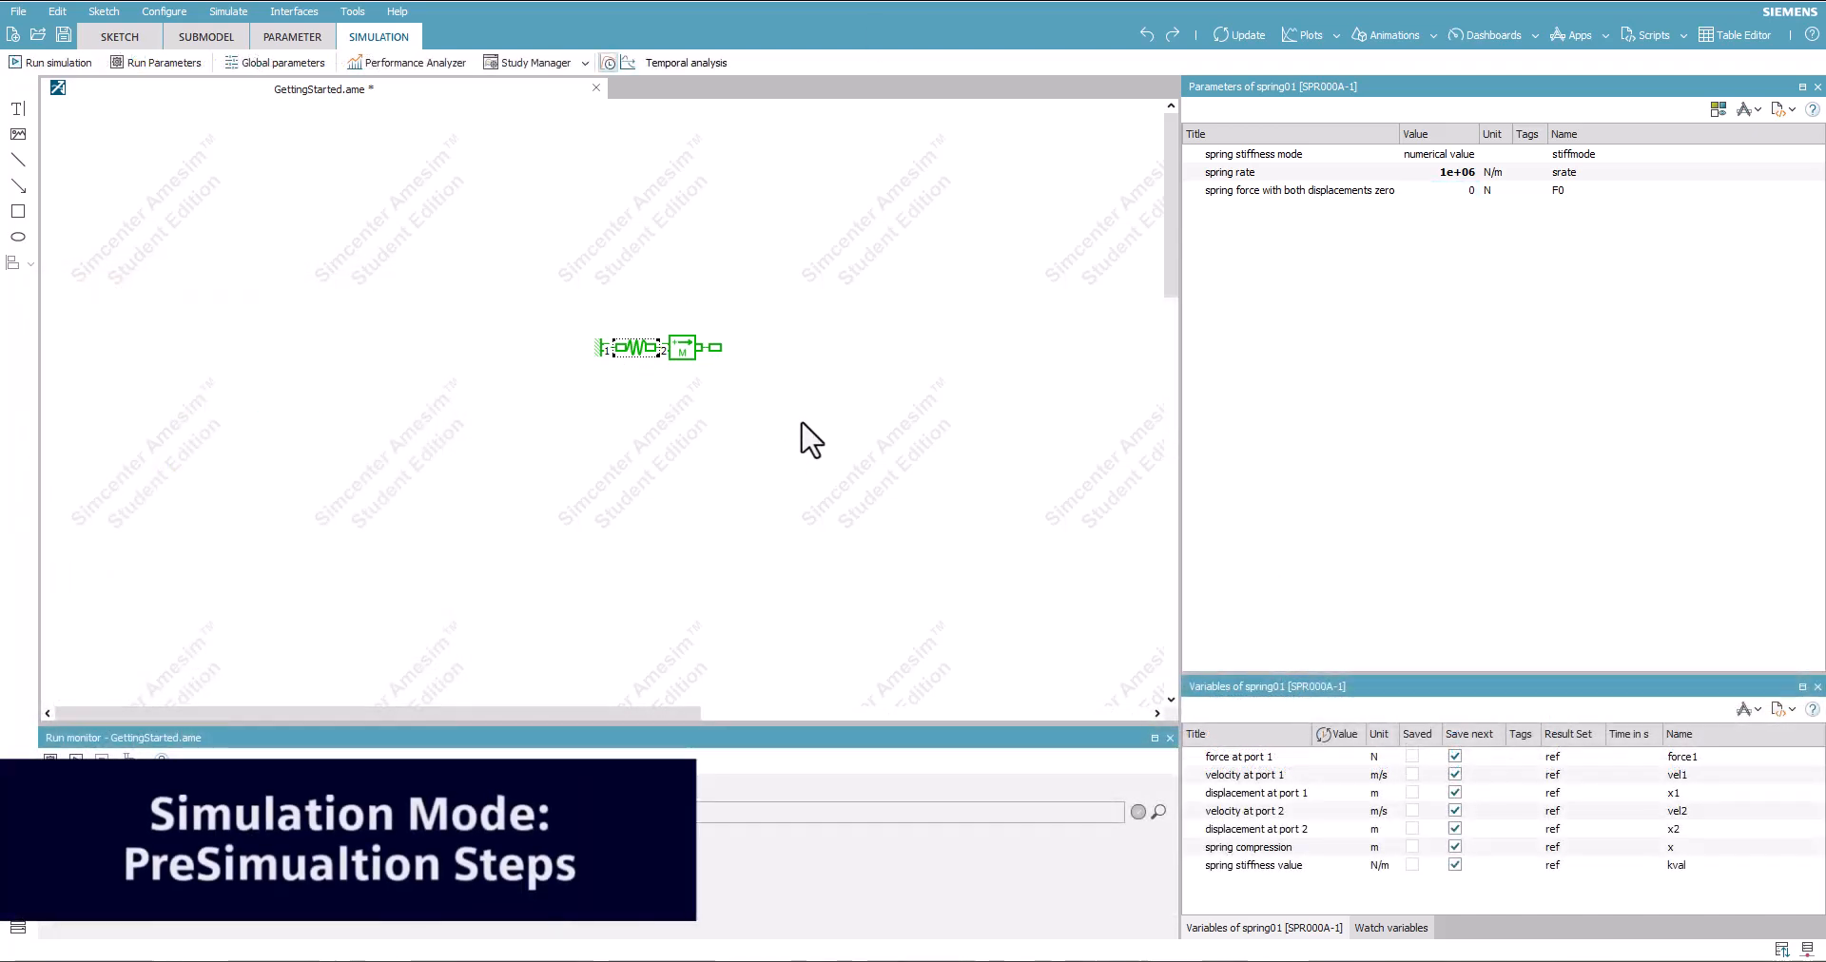
{"action": "left_click", "coordinate": [503, 514]}
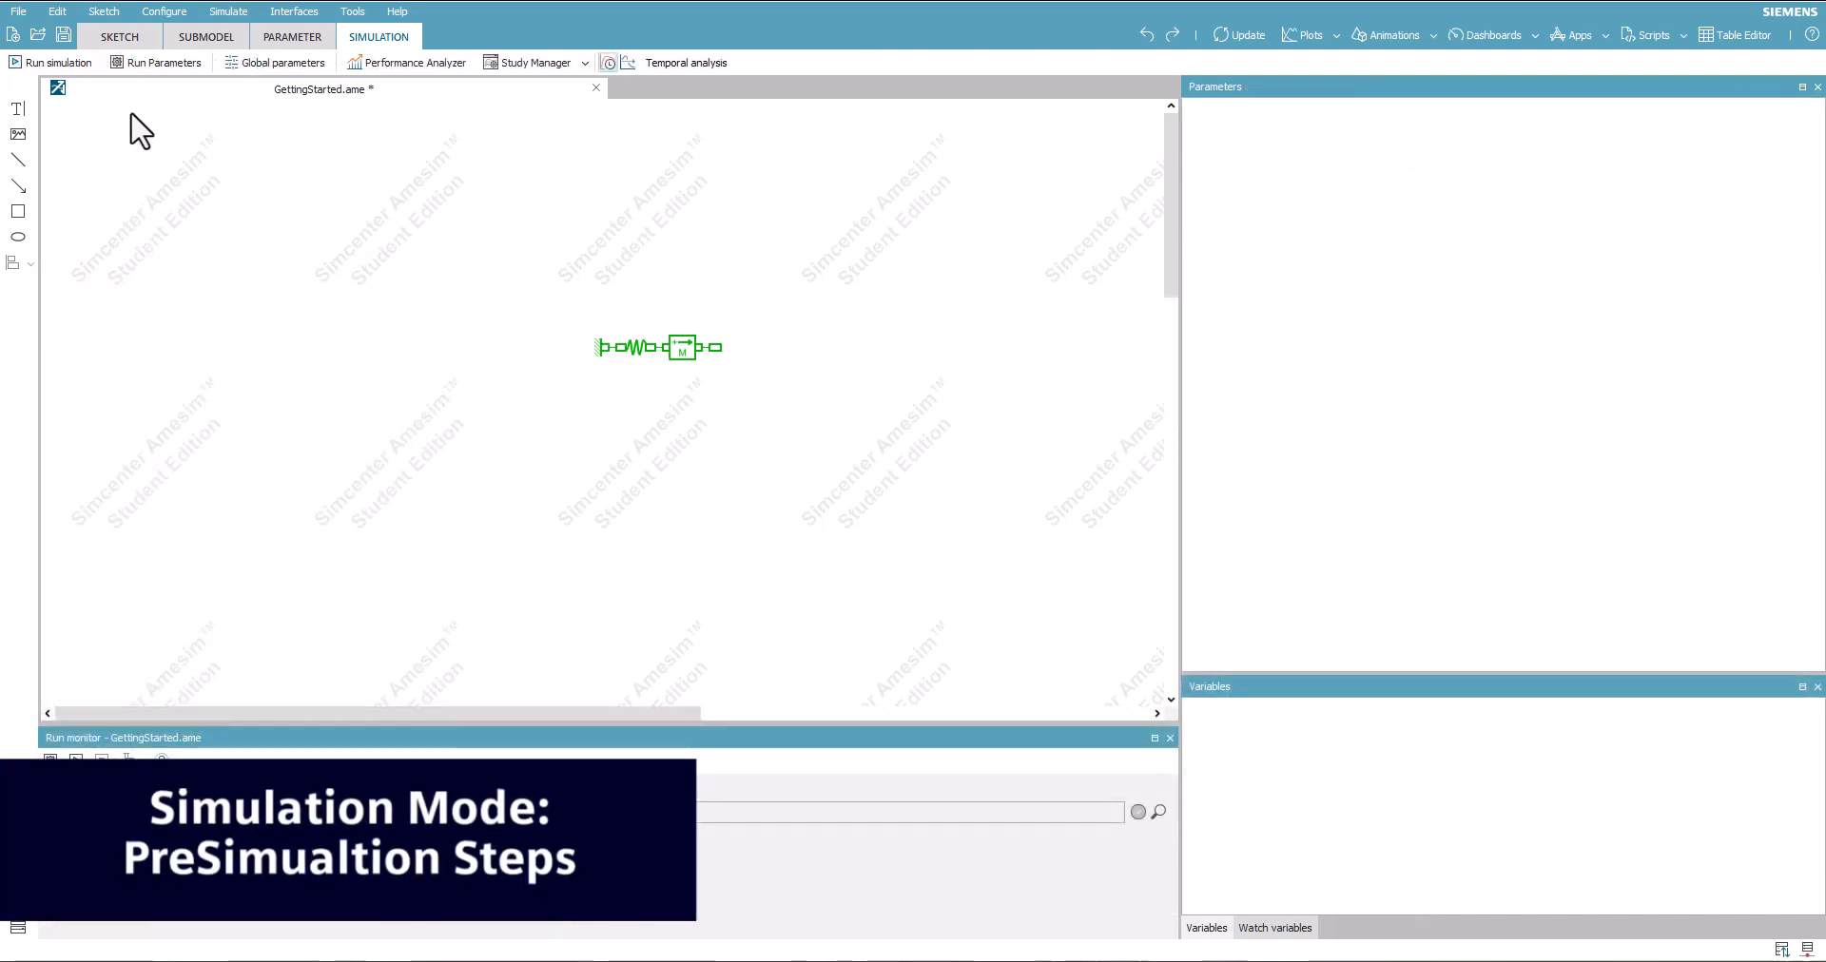
{"action": "left_click", "coordinate": [167, 66]}
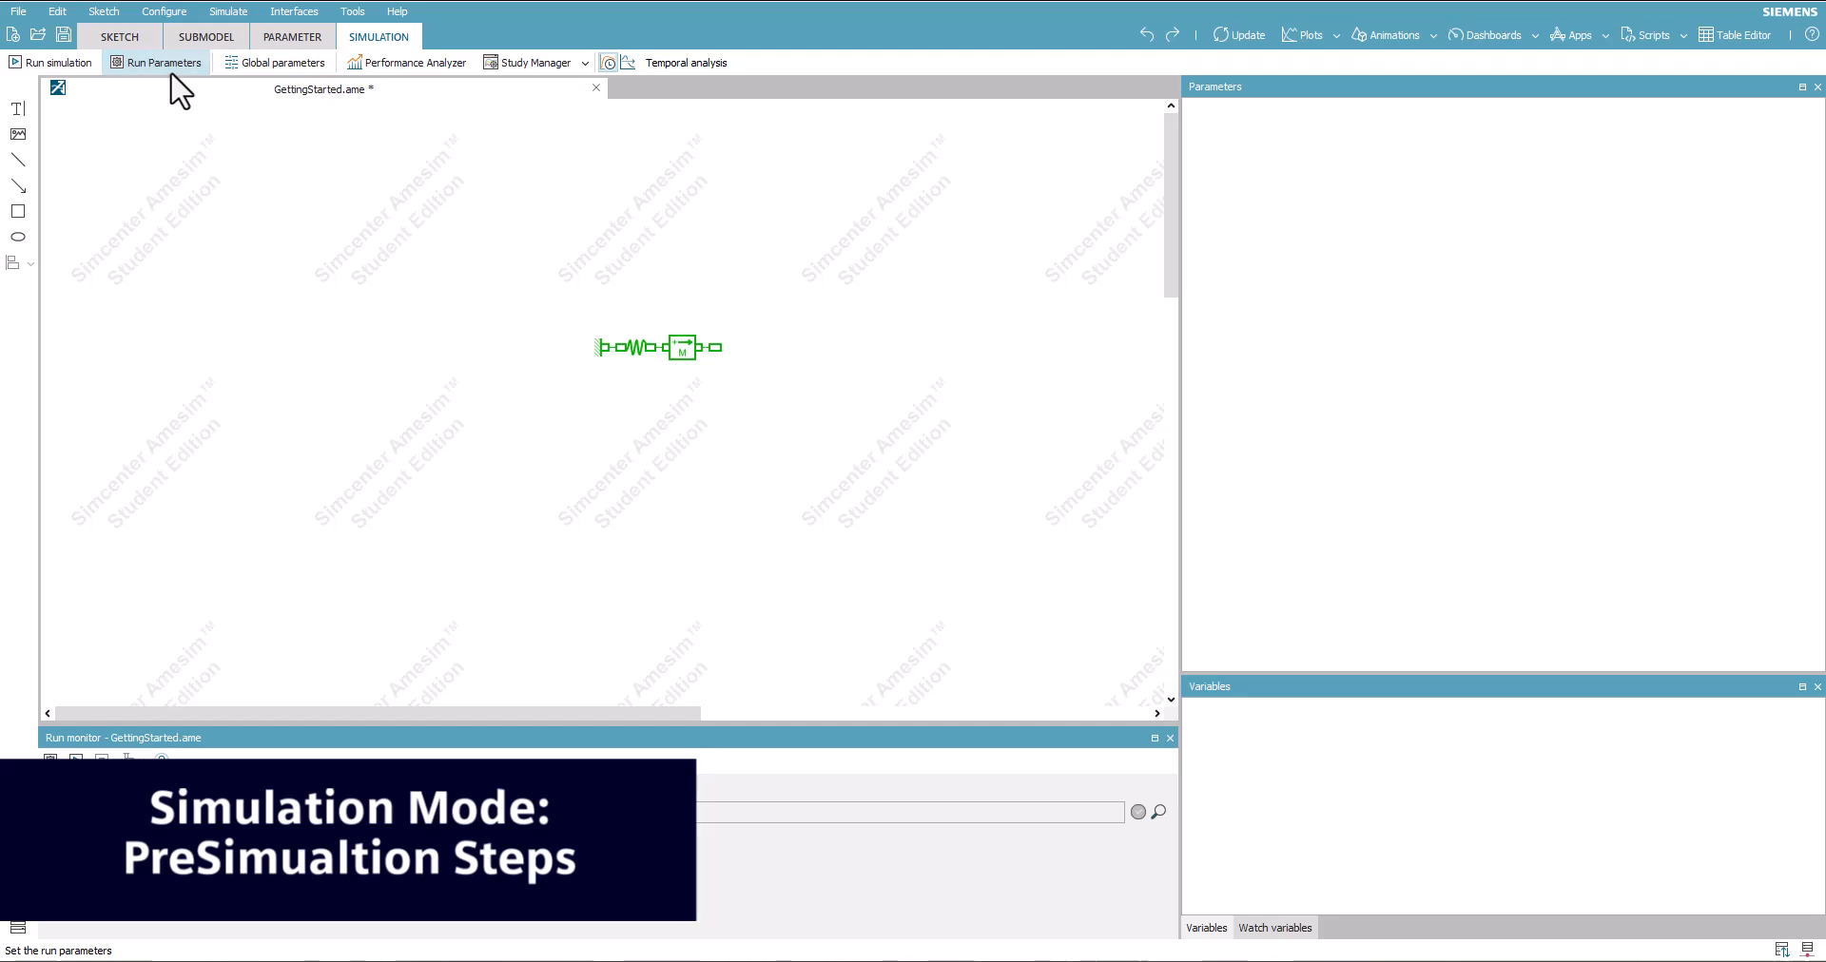
{"action": "left_click_drag", "start_coordinate": [420, 289], "coordinate": [771, 180]}
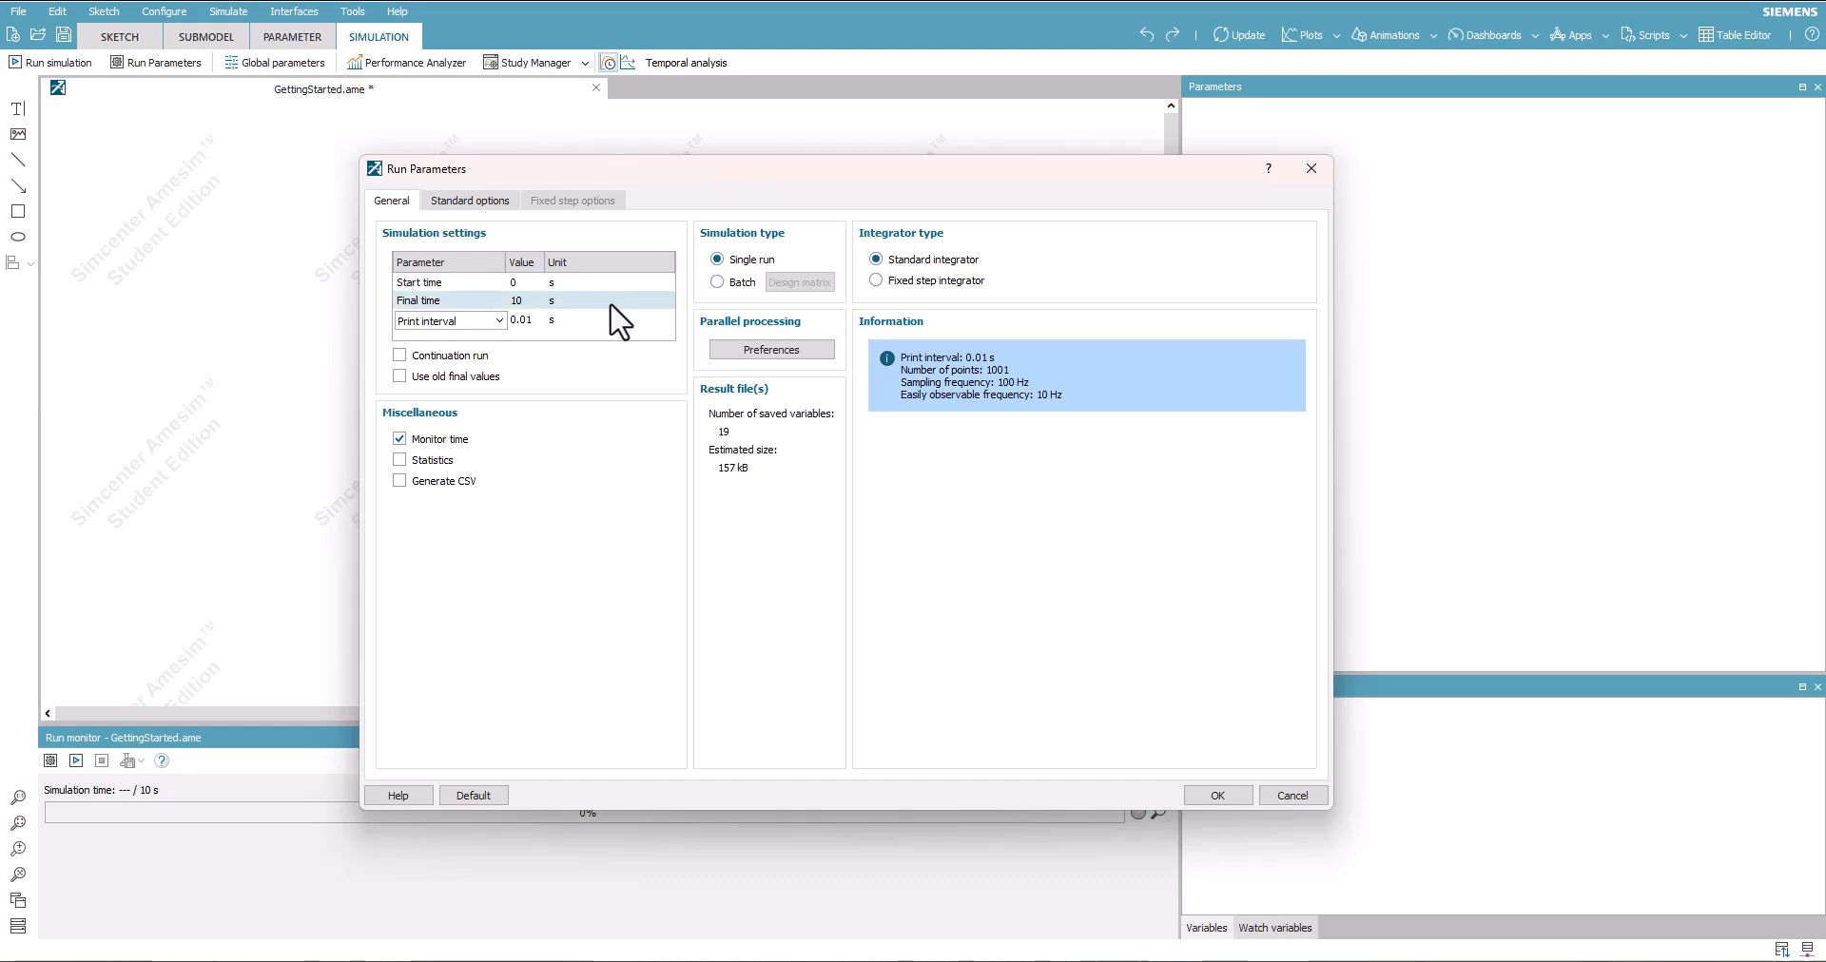
{"action": "left_click", "coordinate": [484, 322]}
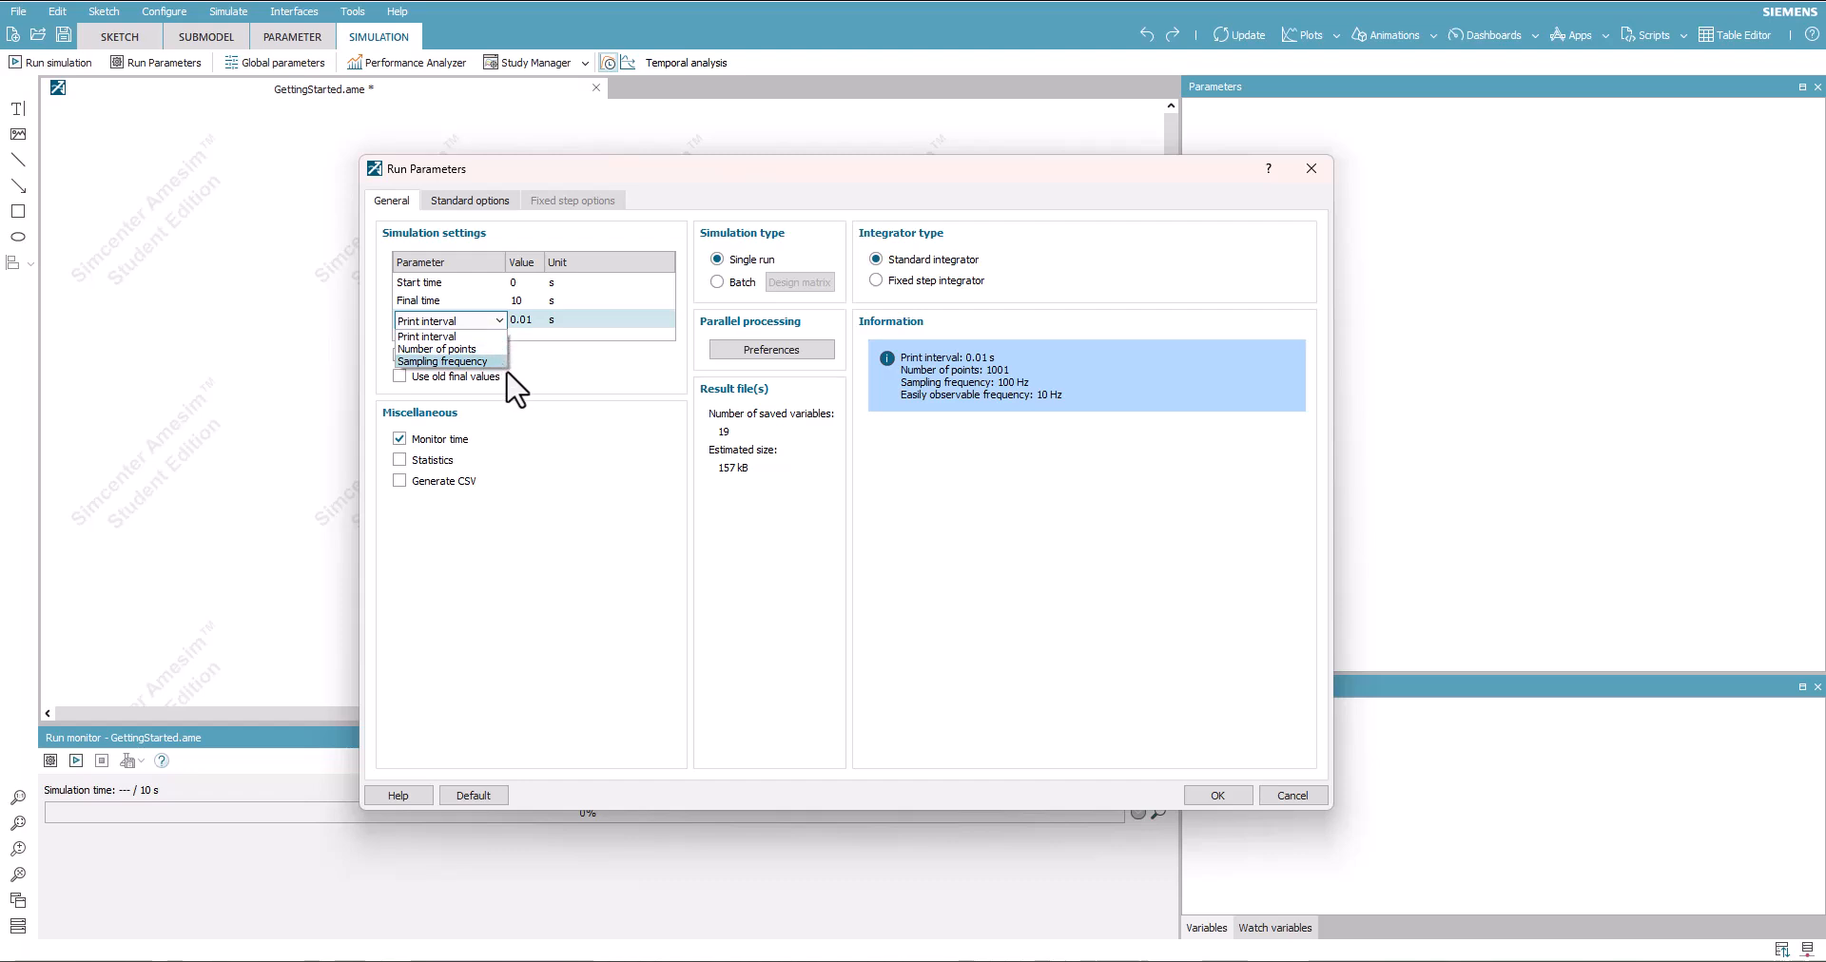
{"action": "left_click", "coordinate": [544, 380]}
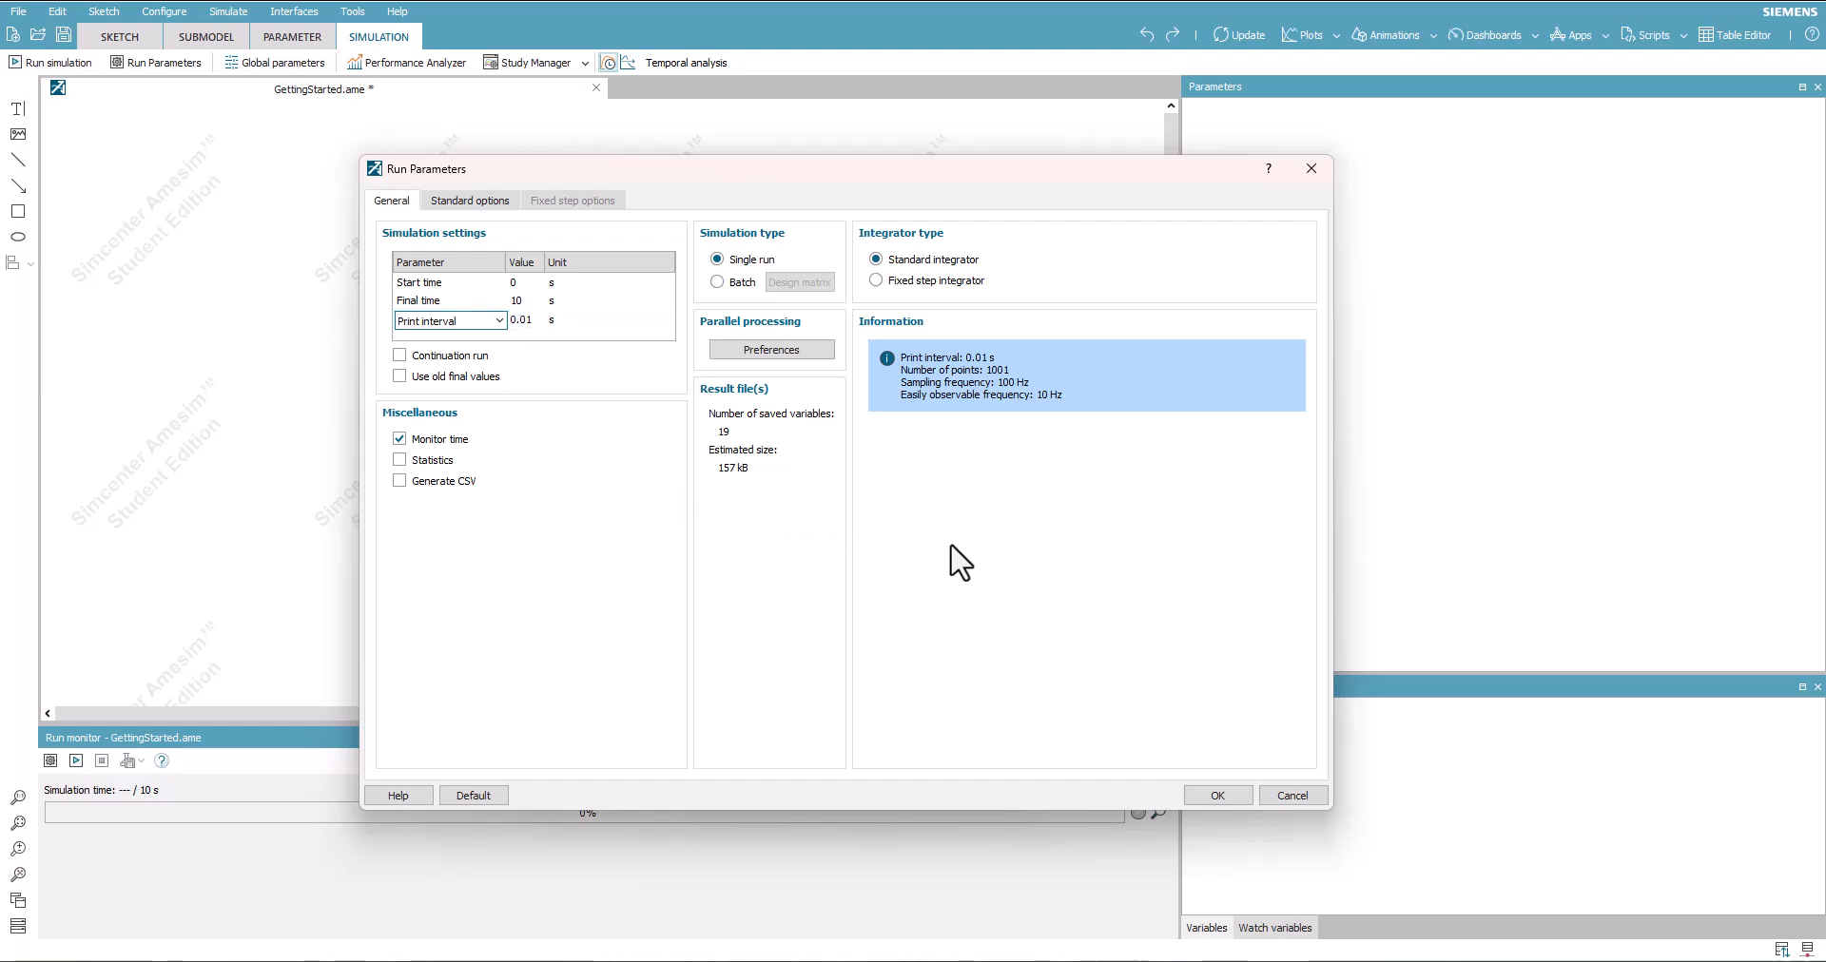
{"action": "left_click", "coordinate": [1209, 802]}
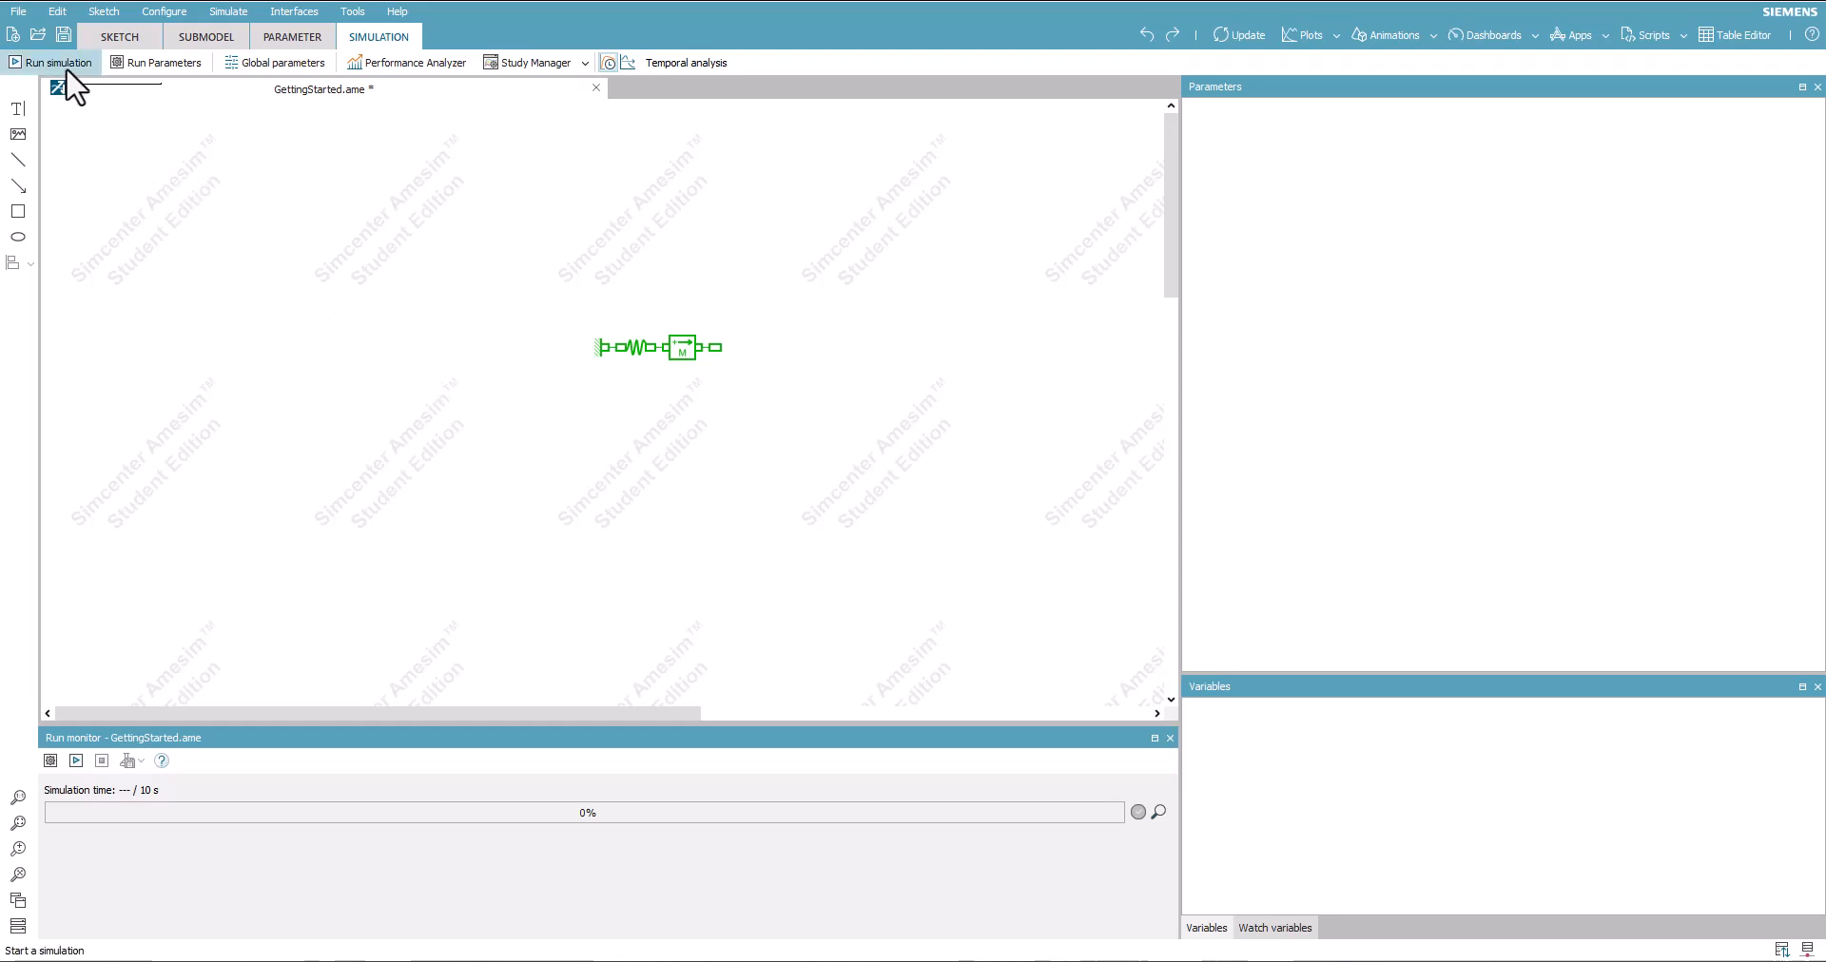
{"action": "left_click", "coordinate": [78, 767]}
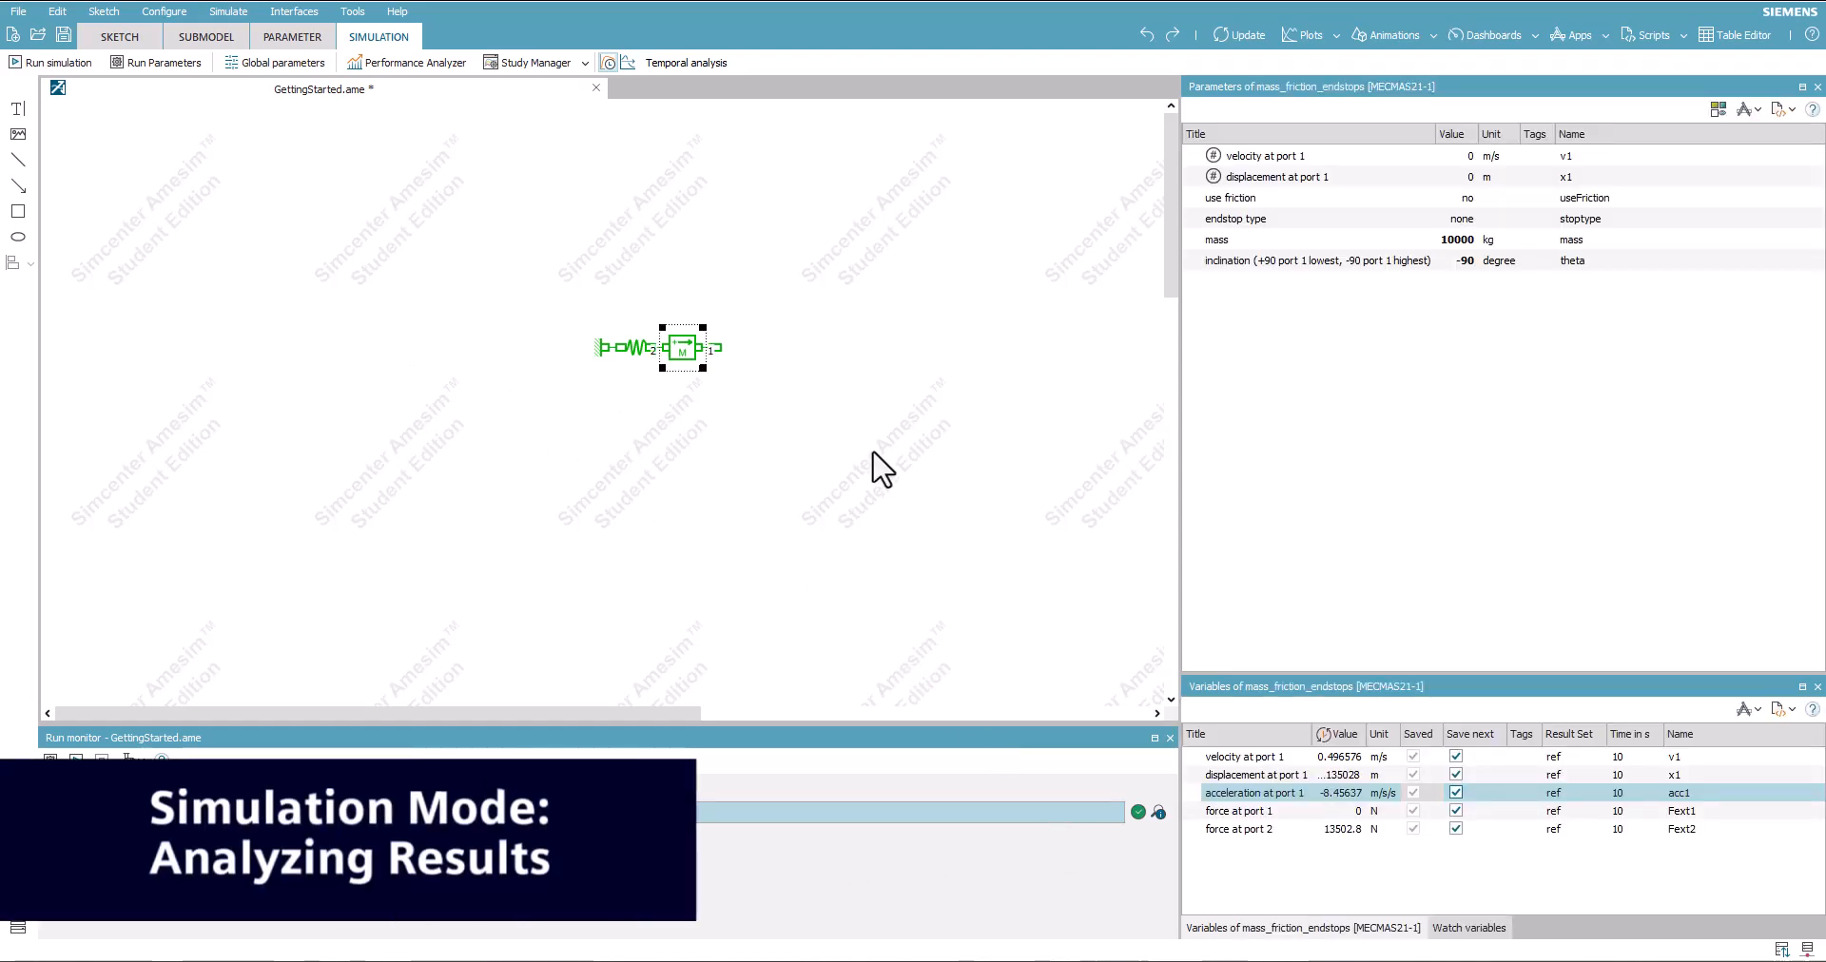
Enlarge the mass's variables list and plot its displacement at port 1 in a new plot.
{"action": "left_click", "coordinate": [883, 468]}
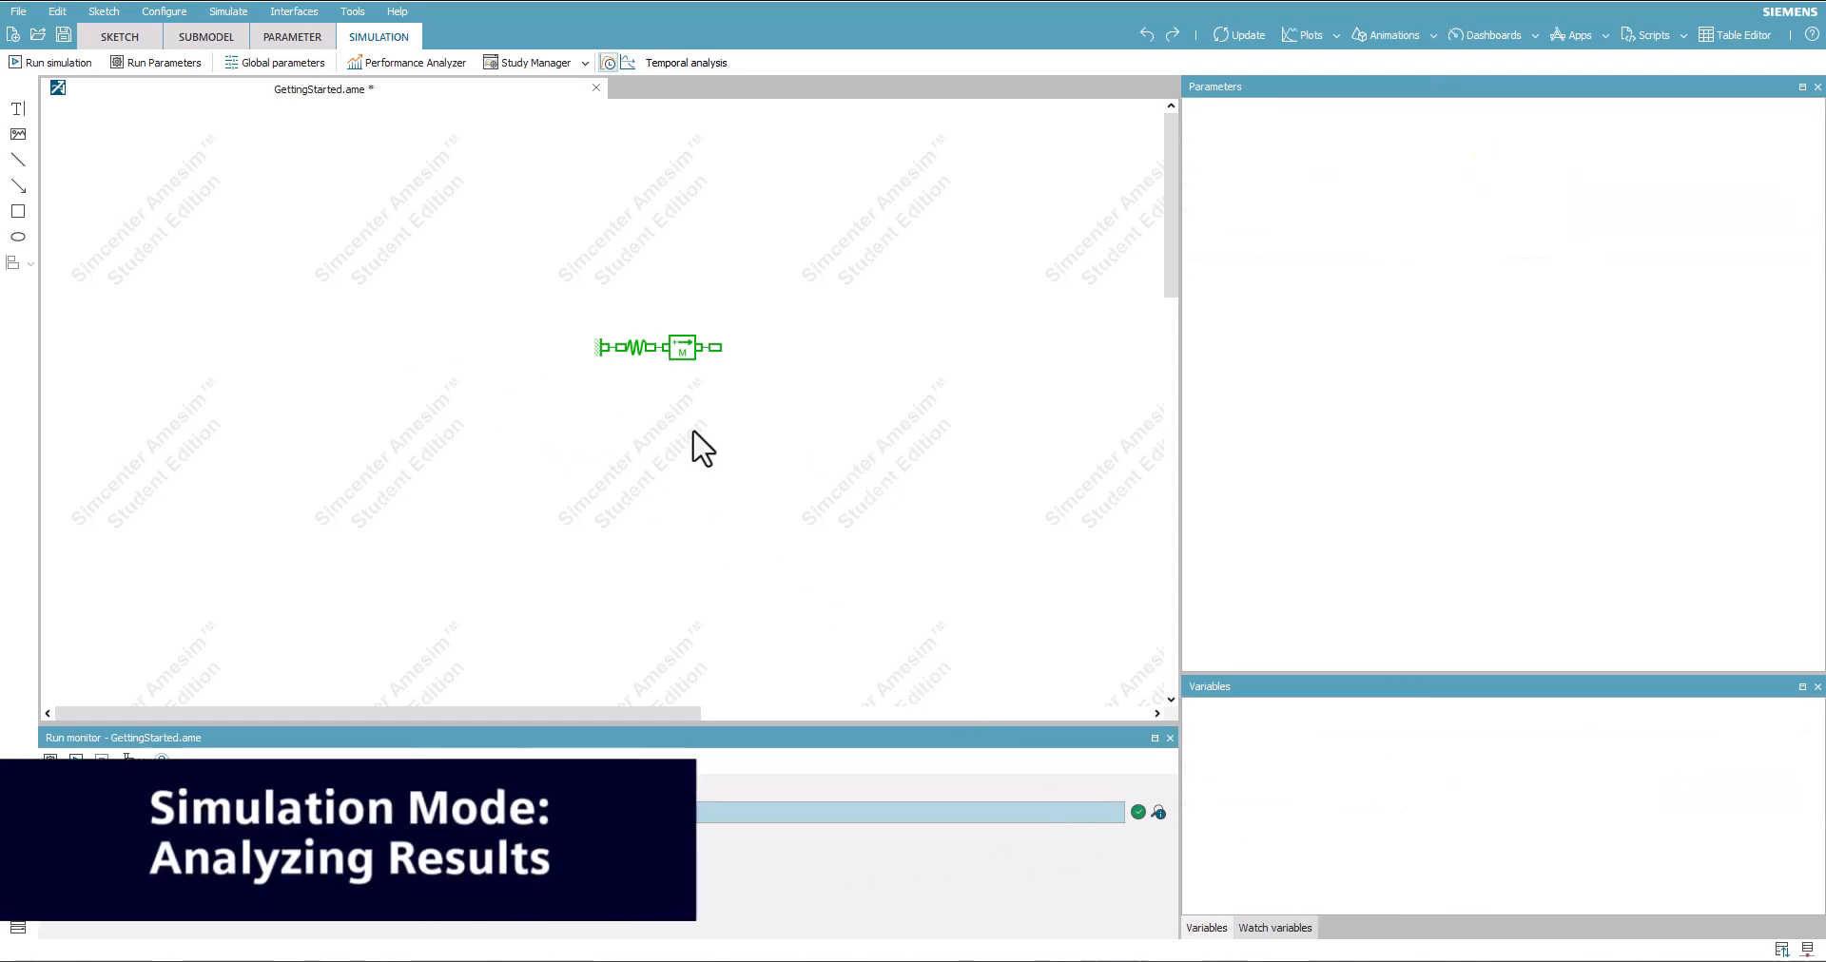
{"action": "left_click", "coordinate": [676, 355]}
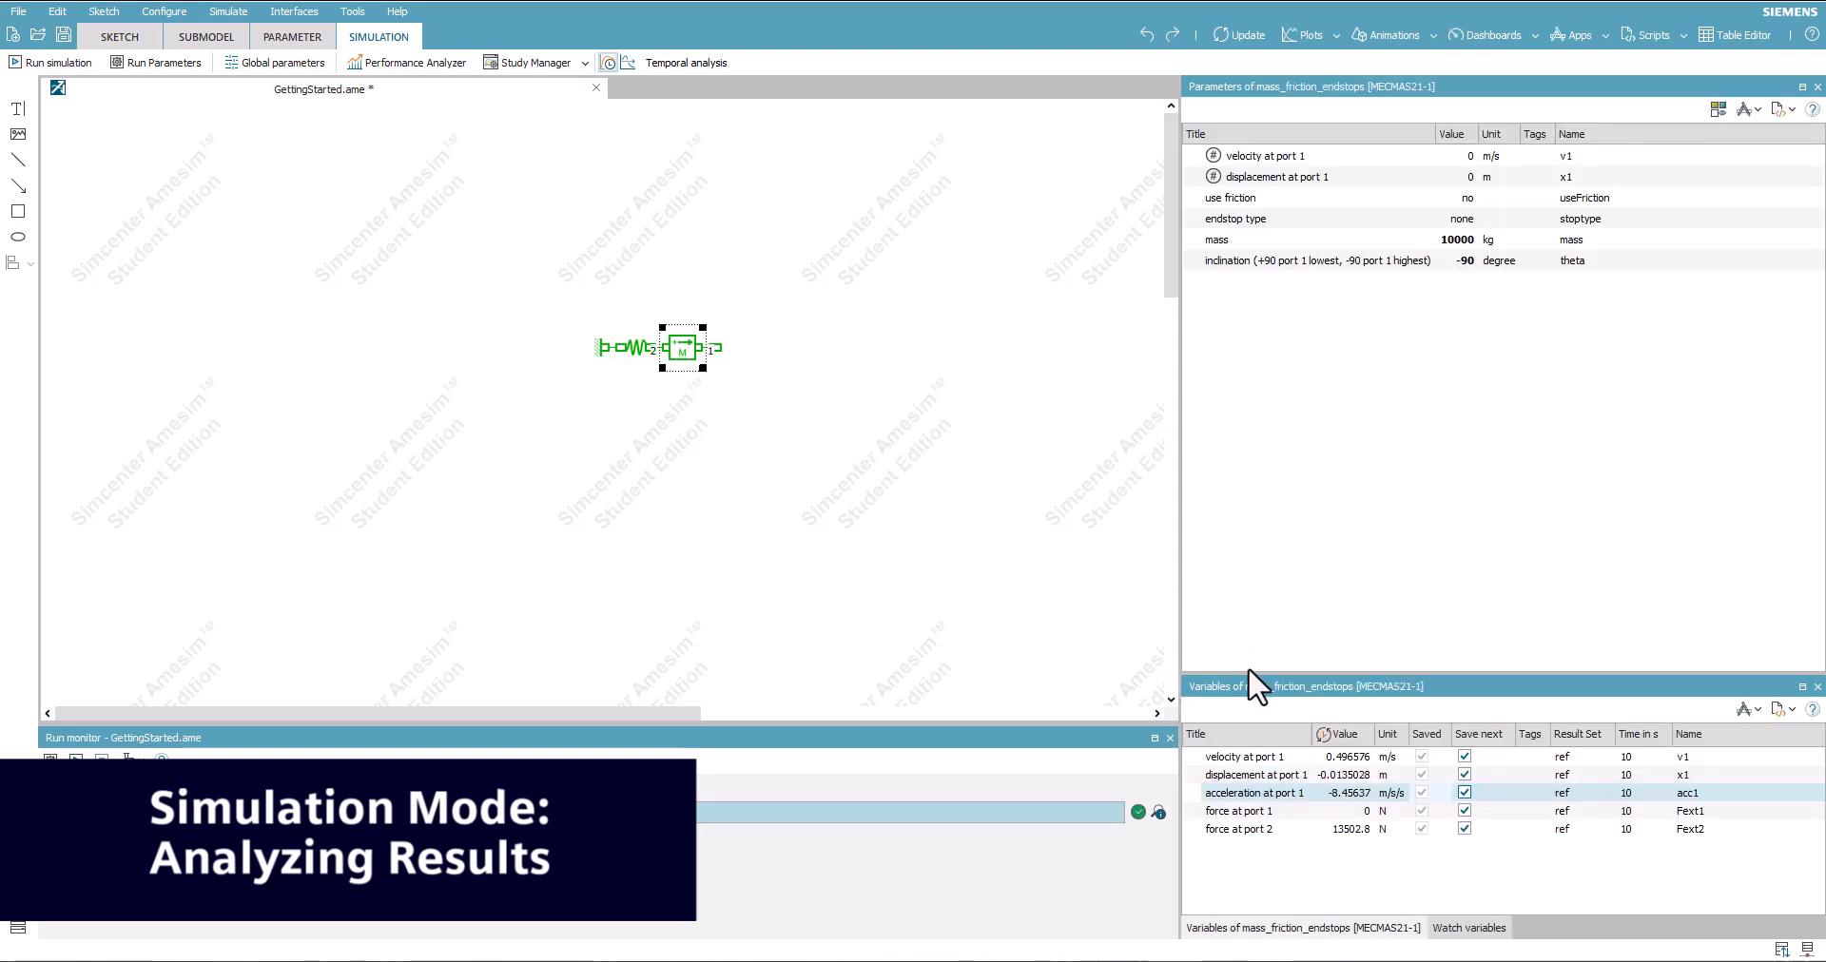
{"action": "left_click_drag", "start_coordinate": [1253, 673], "coordinate": [1247, 492]}
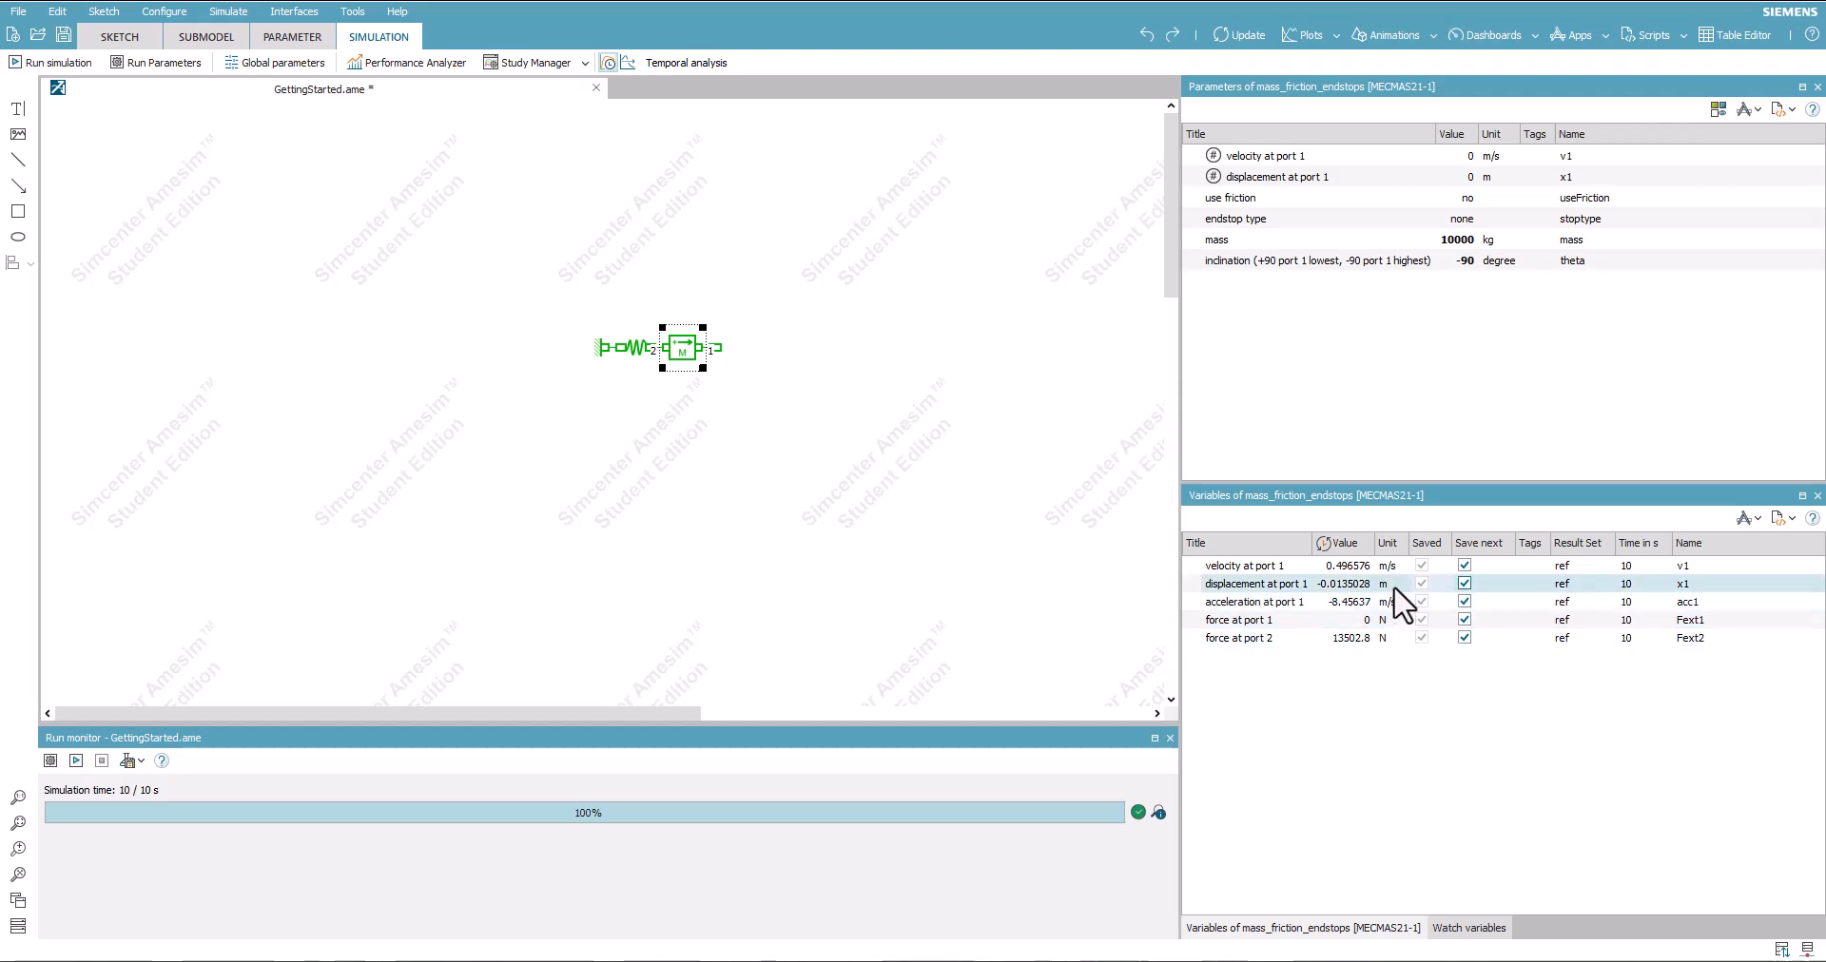
{"action": "left_click_drag", "start_coordinate": [1383, 587], "coordinate": [852, 506]}
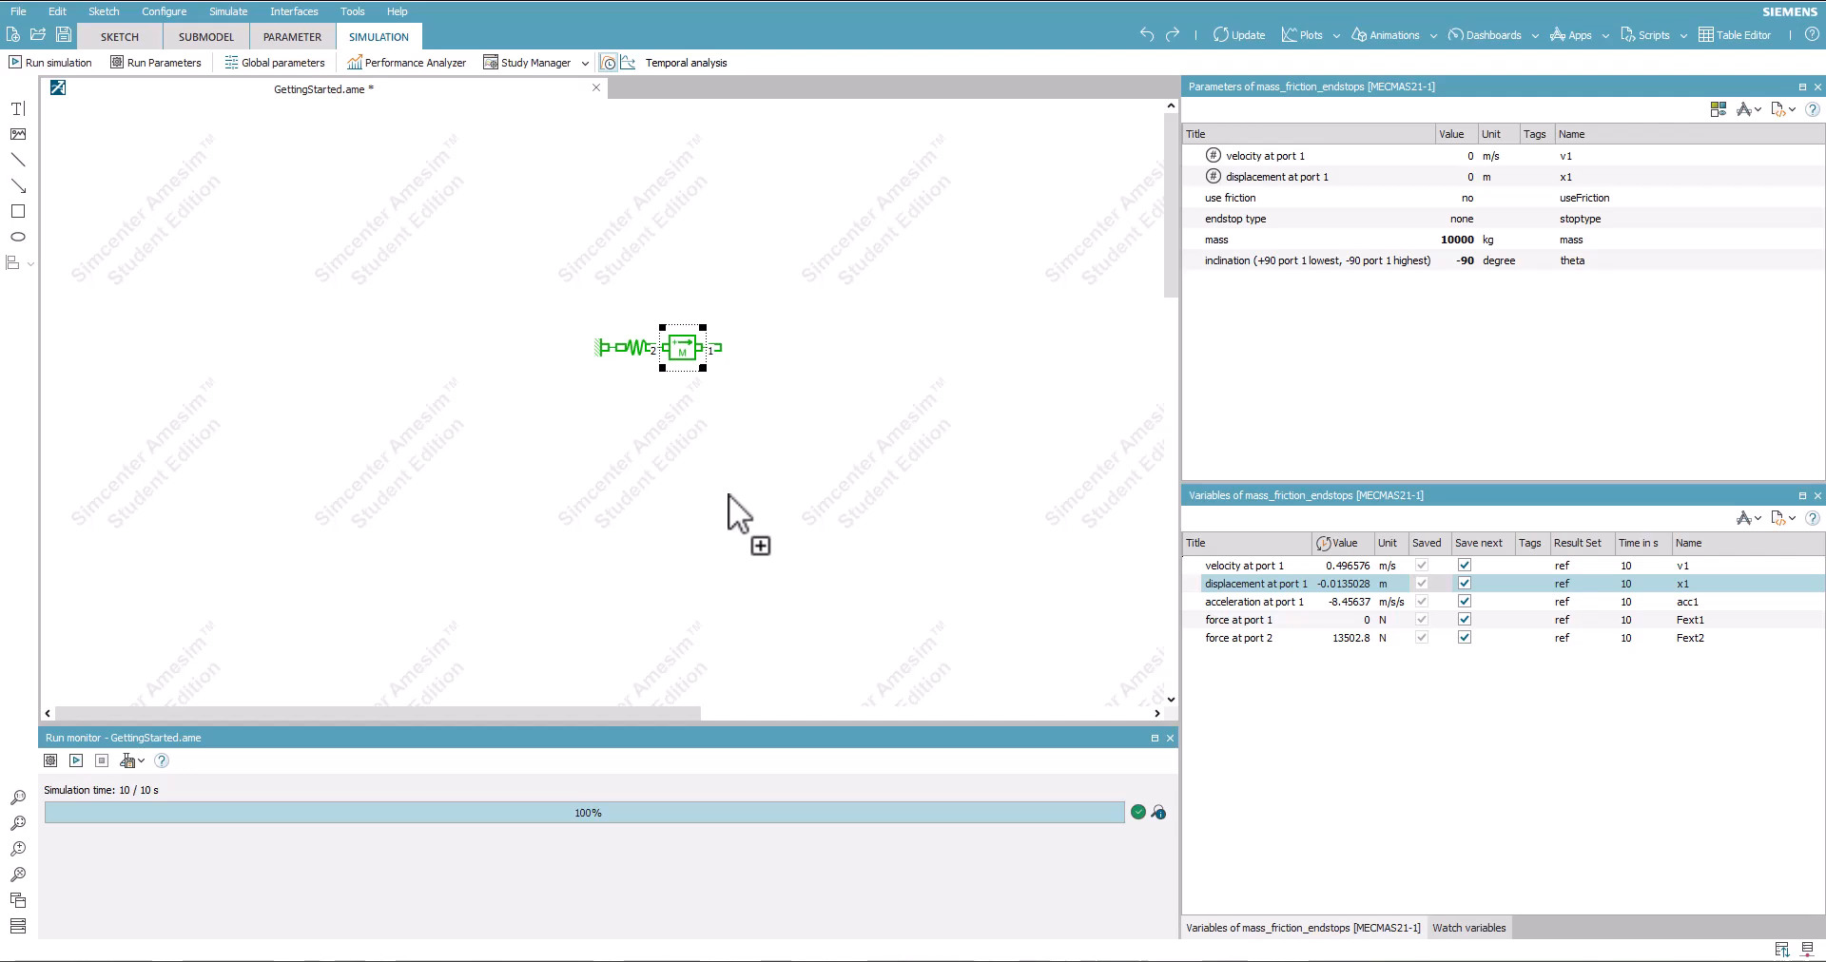
{"action": "left_click_drag", "start_coordinate": [728, 495], "coordinate": [728, 496]}
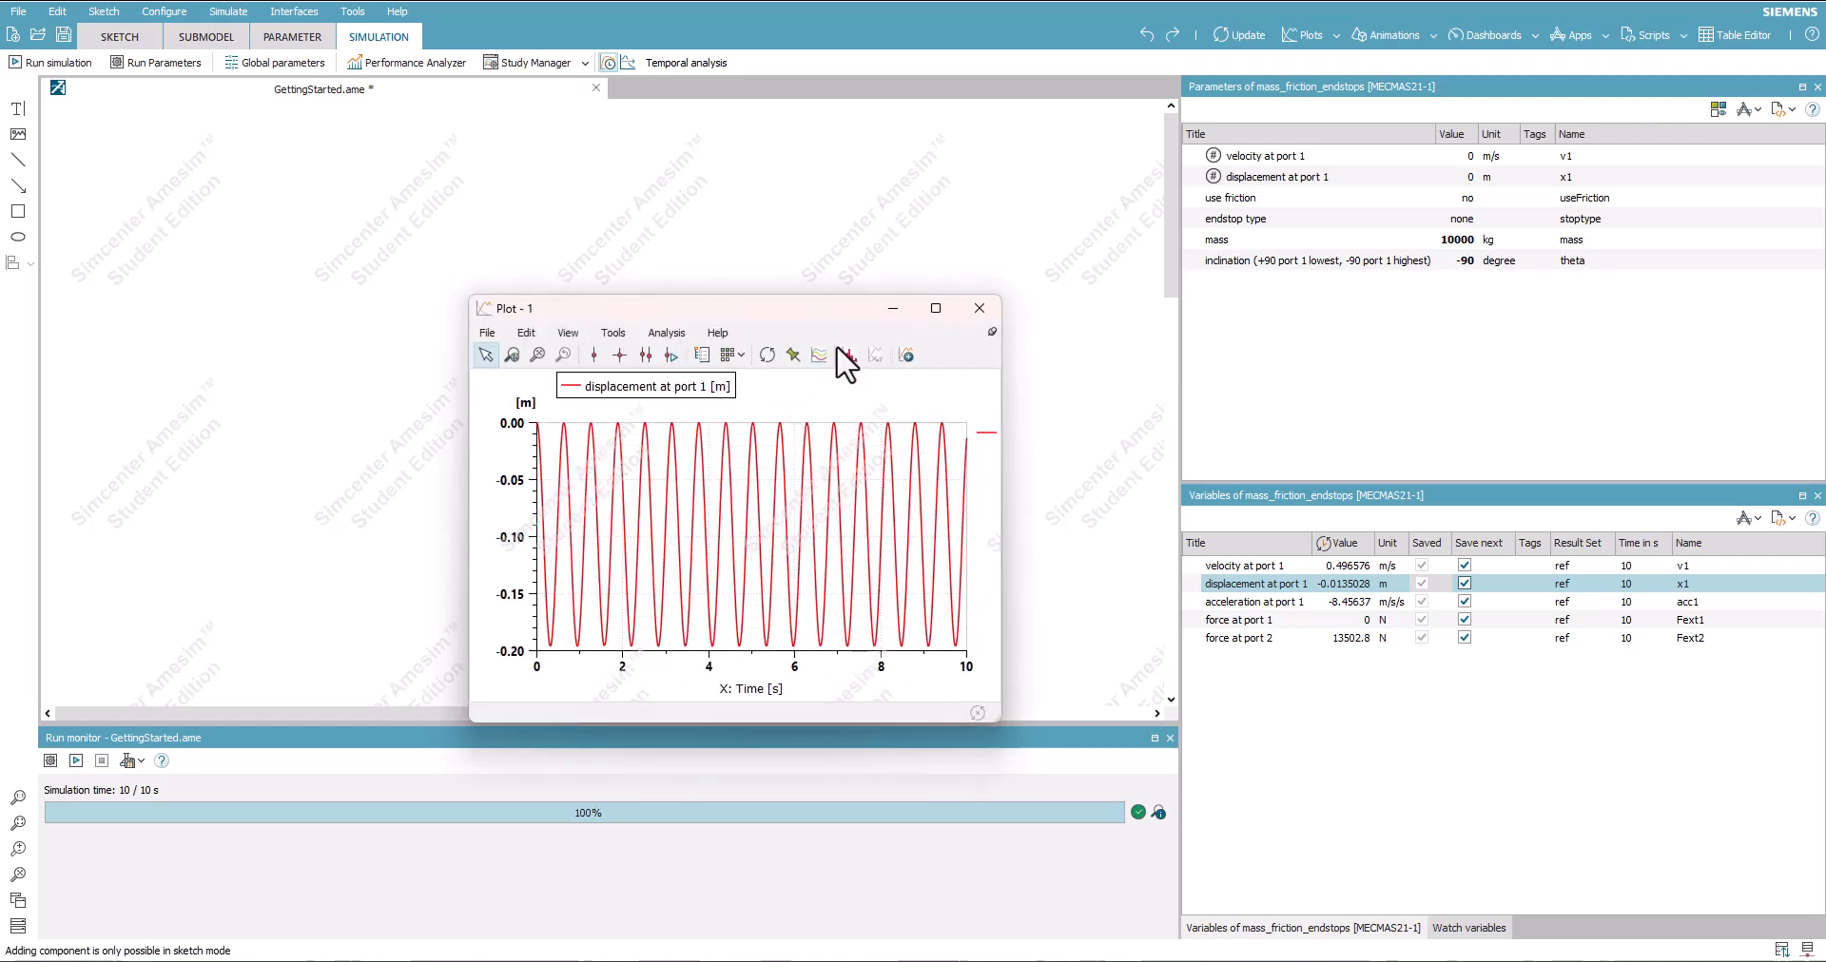
Add the spring's displacement at port 2 to the existing displacement plot and return to the sketch.
{"action": "left_click_drag", "start_coordinate": [829, 318], "coordinate": [1168, 181]}
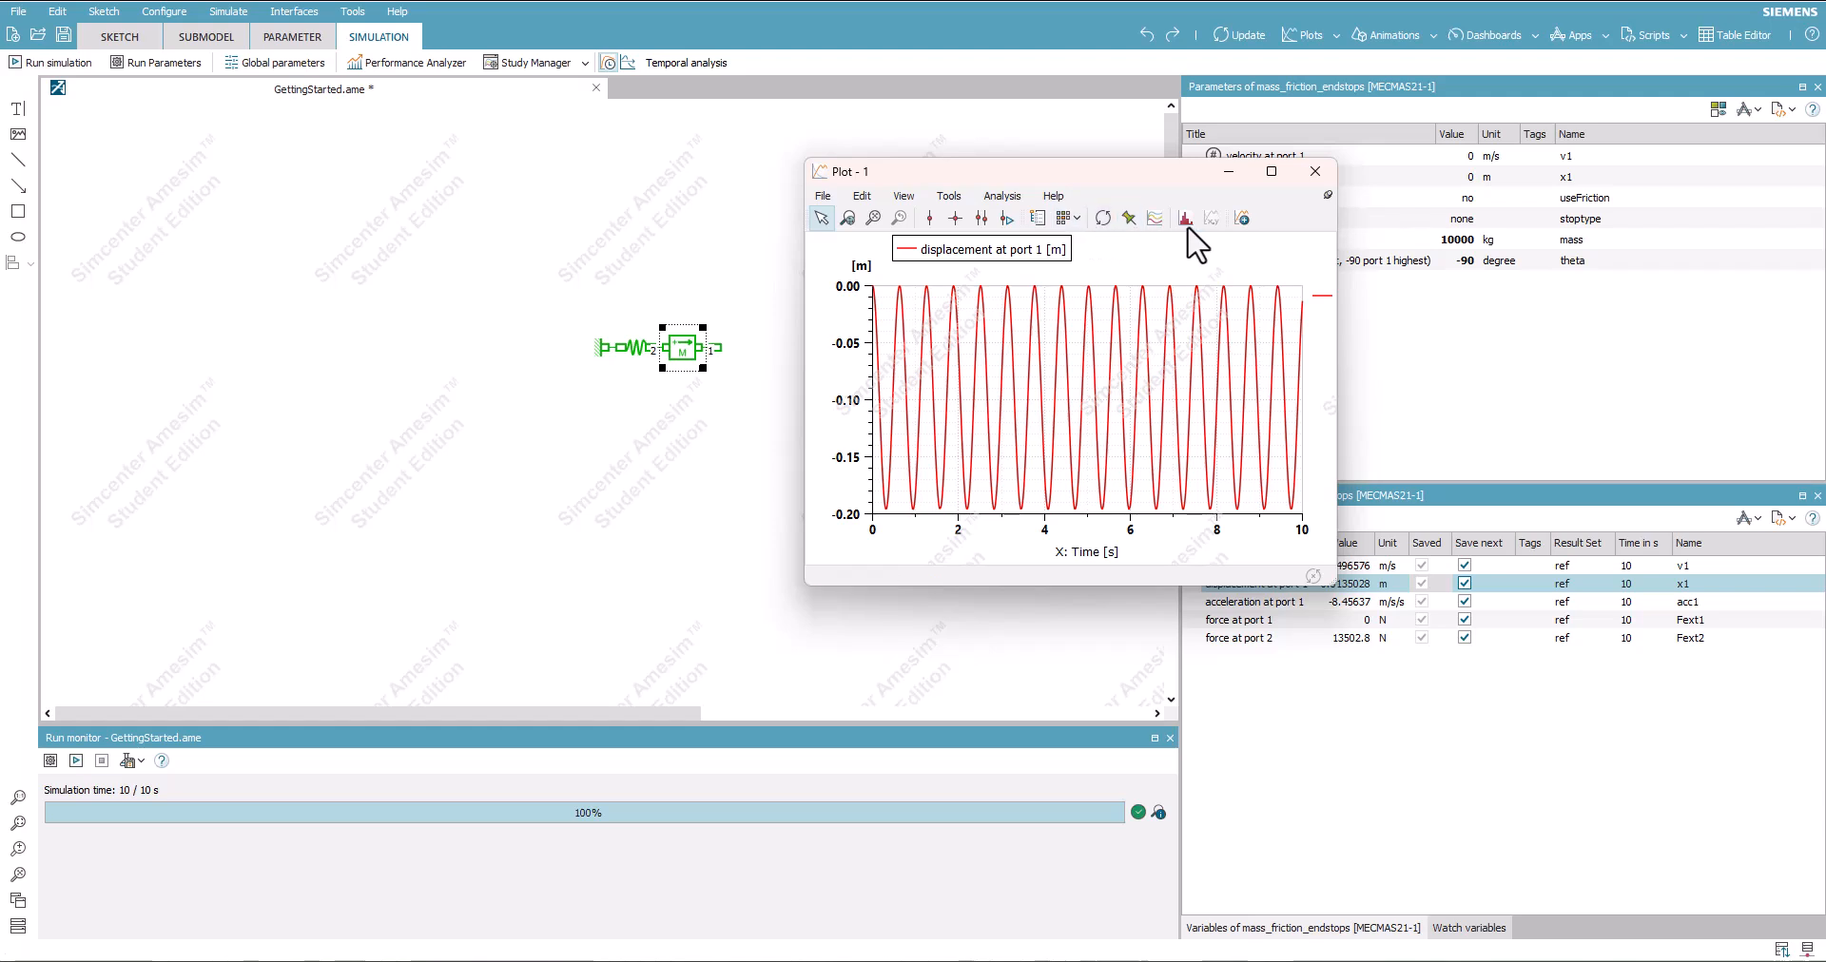
{"action": "left_click", "coordinate": [633, 347]}
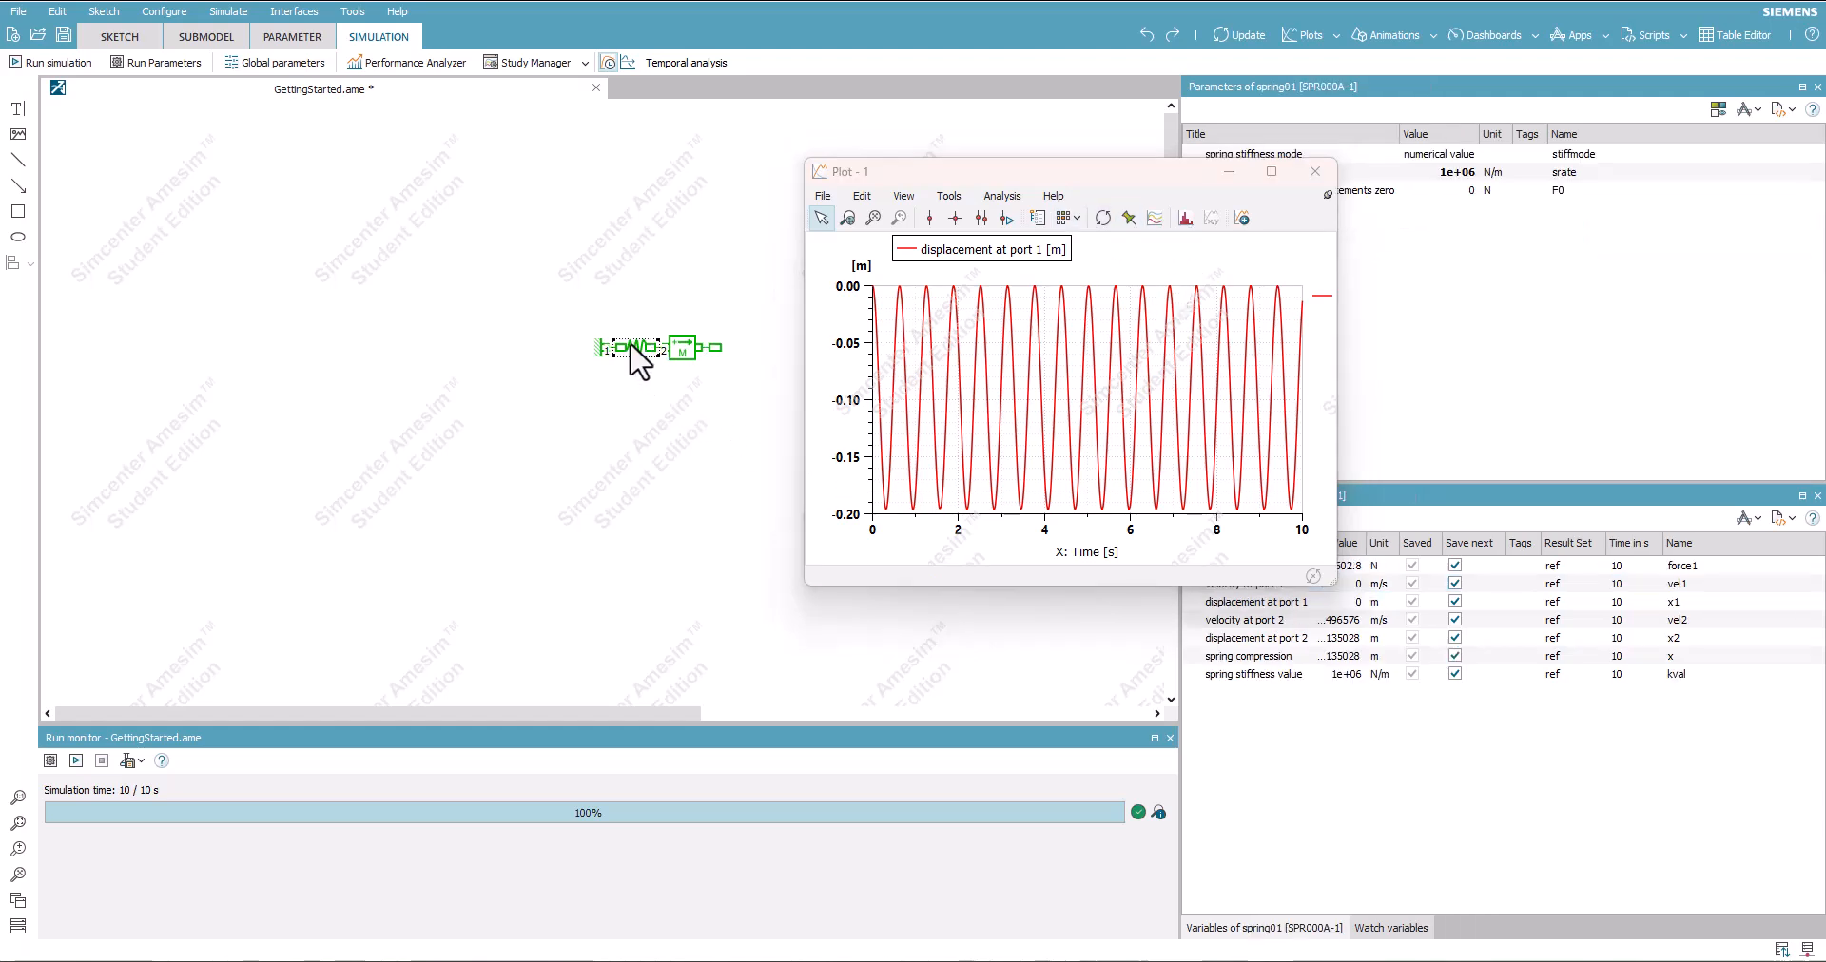
{"action": "left_click_drag", "start_coordinate": [1078, 183], "coordinate": [897, 177]}
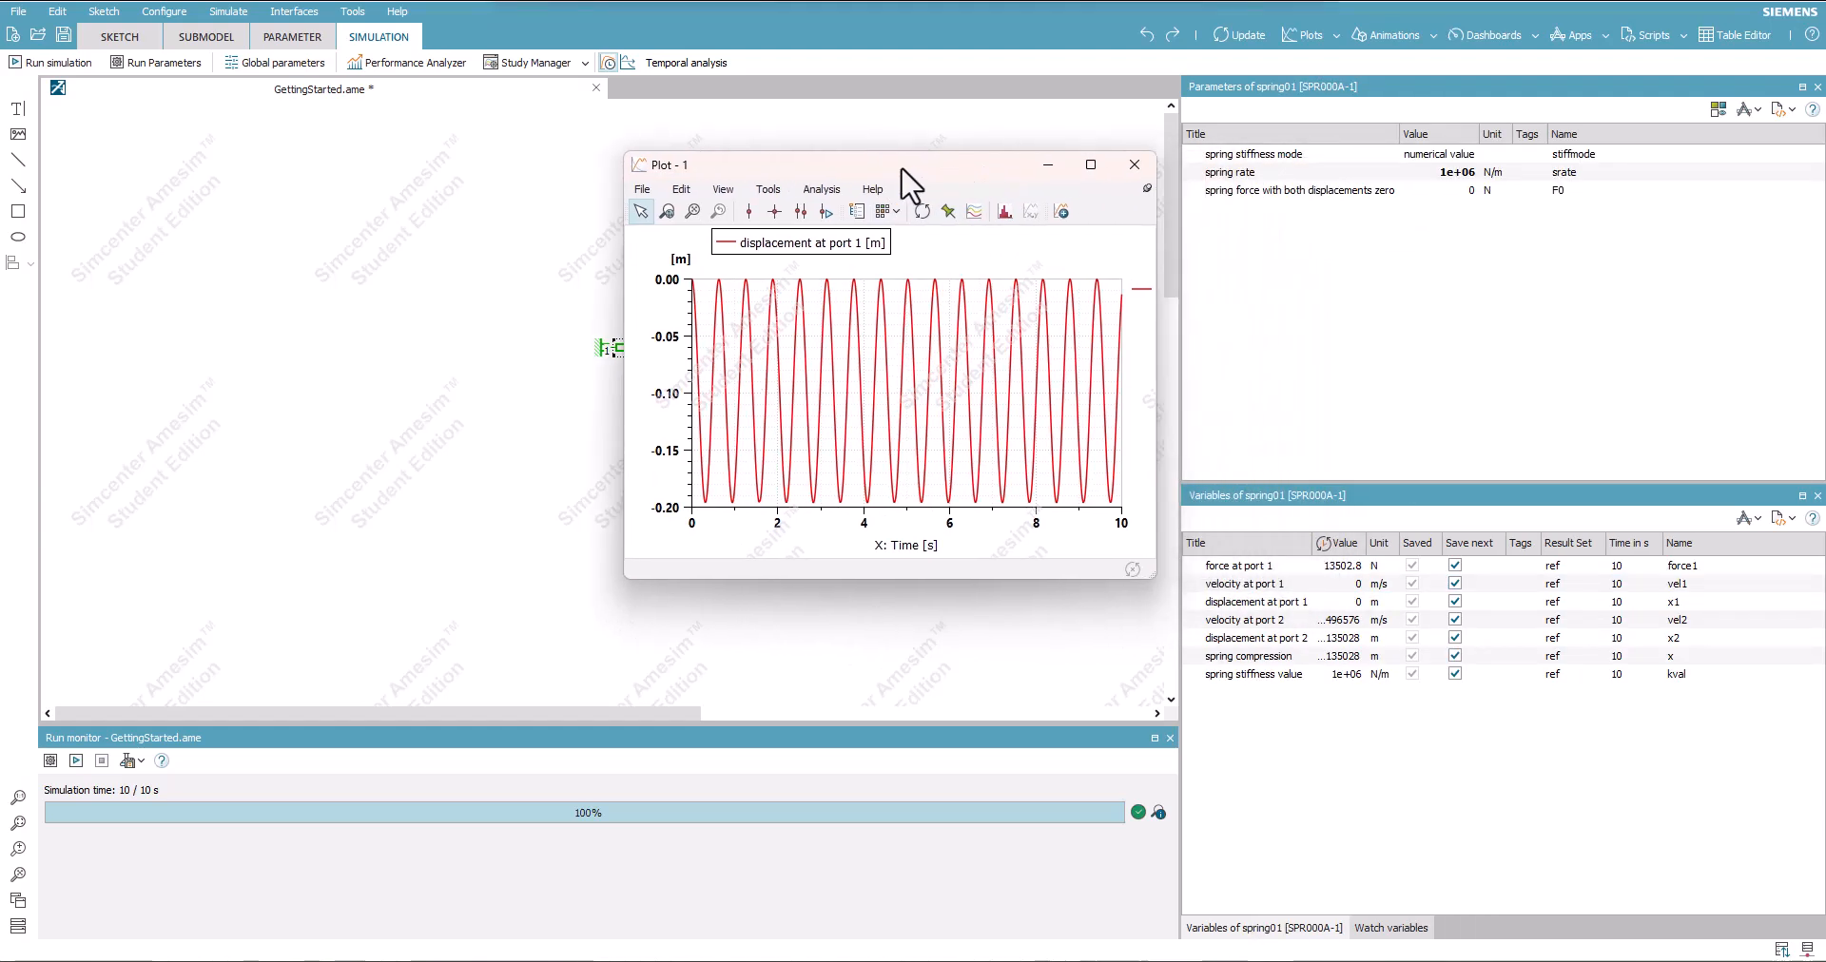
{"action": "left_click", "coordinate": [1255, 639]}
{"action": "left_click_drag", "start_coordinate": [1255, 638], "coordinate": [989, 425]}
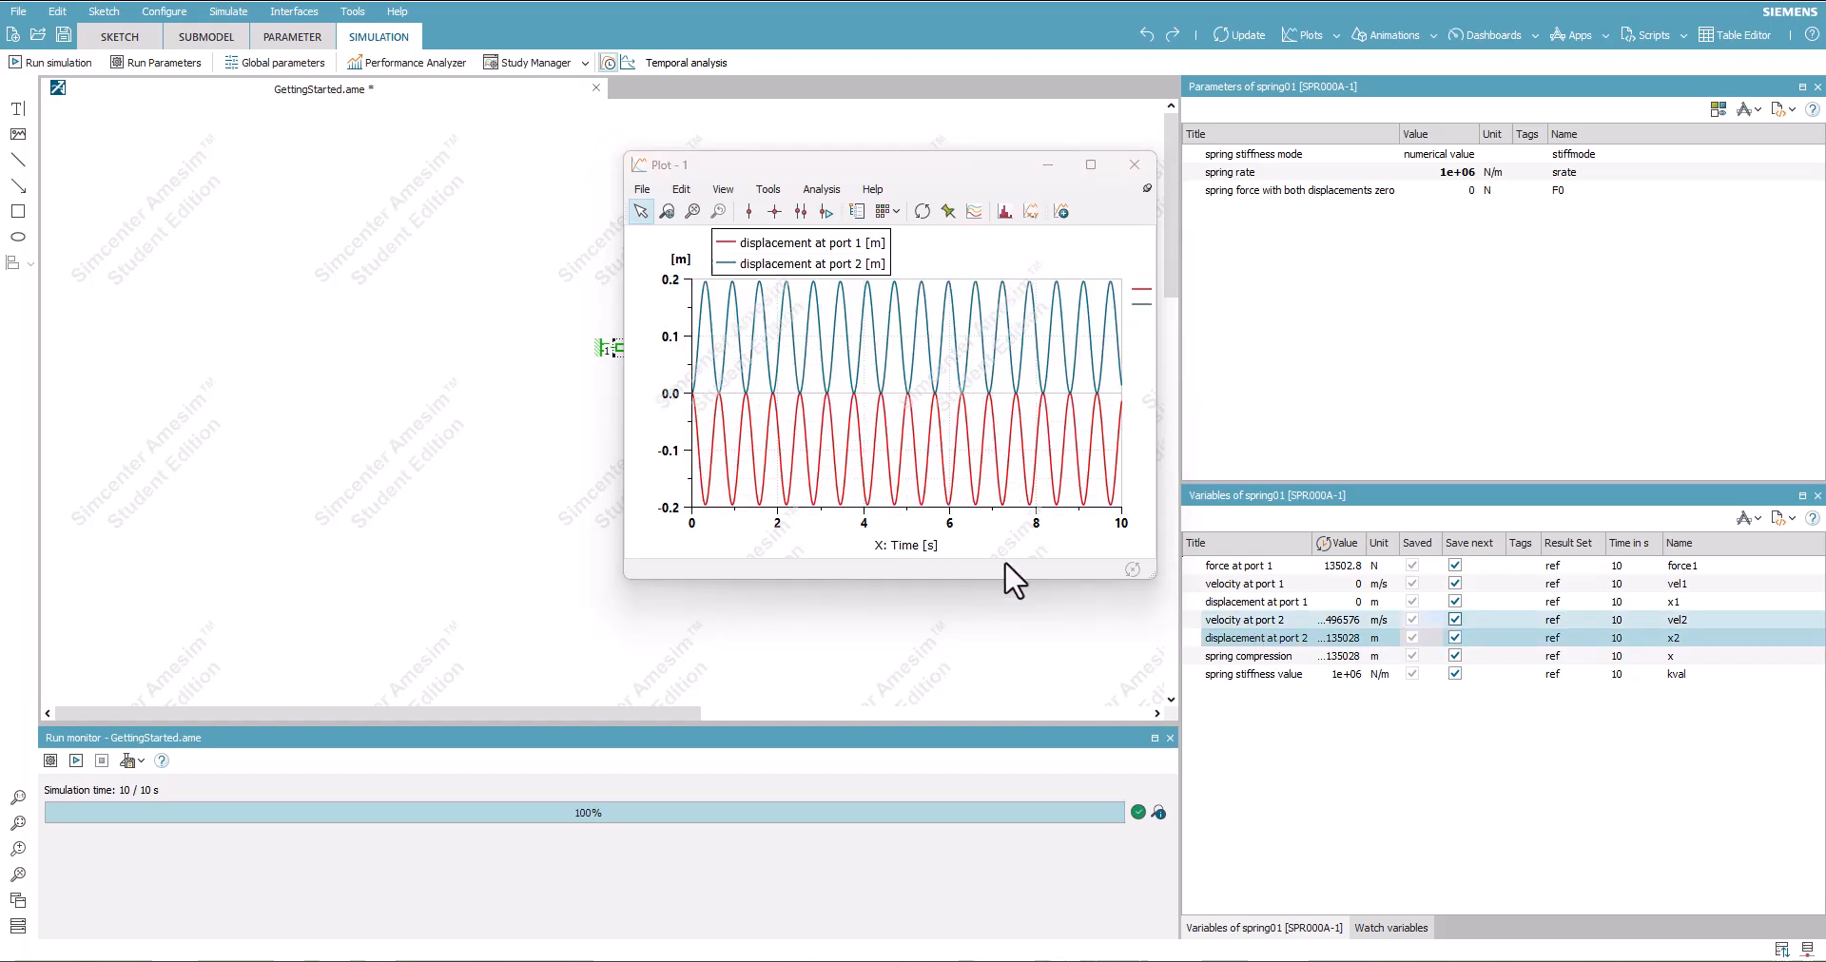
{"action": "left_click", "coordinate": [521, 449]}
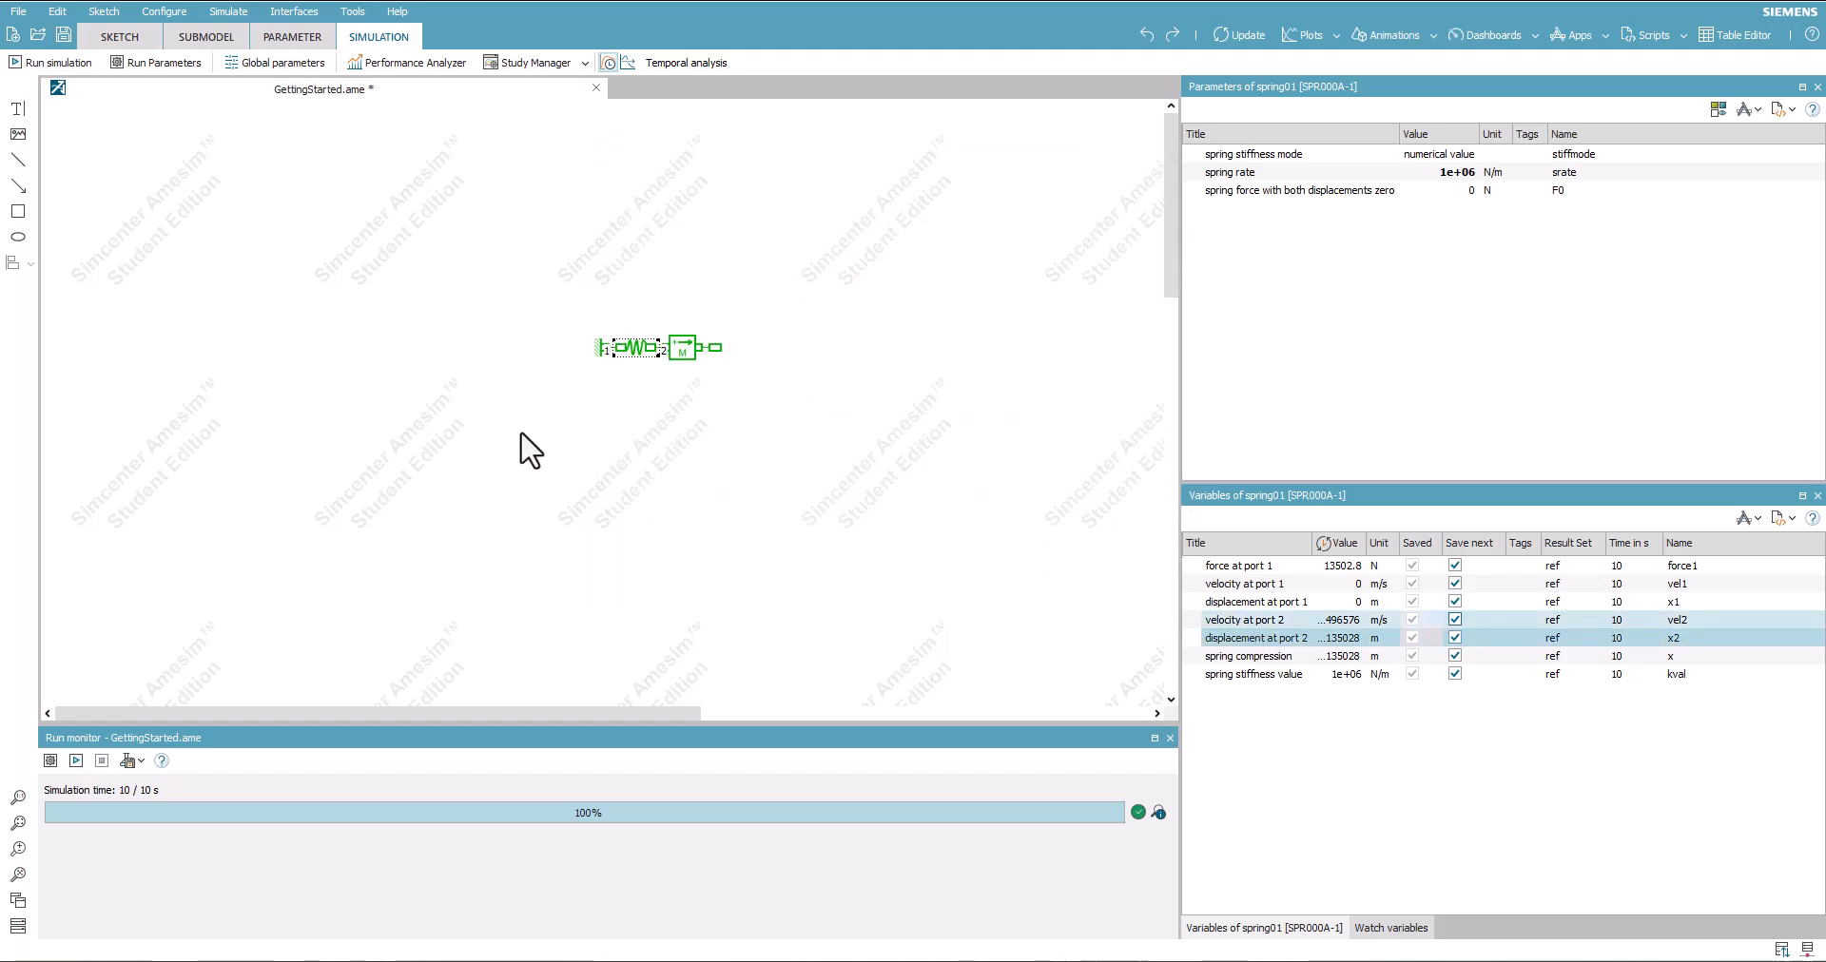